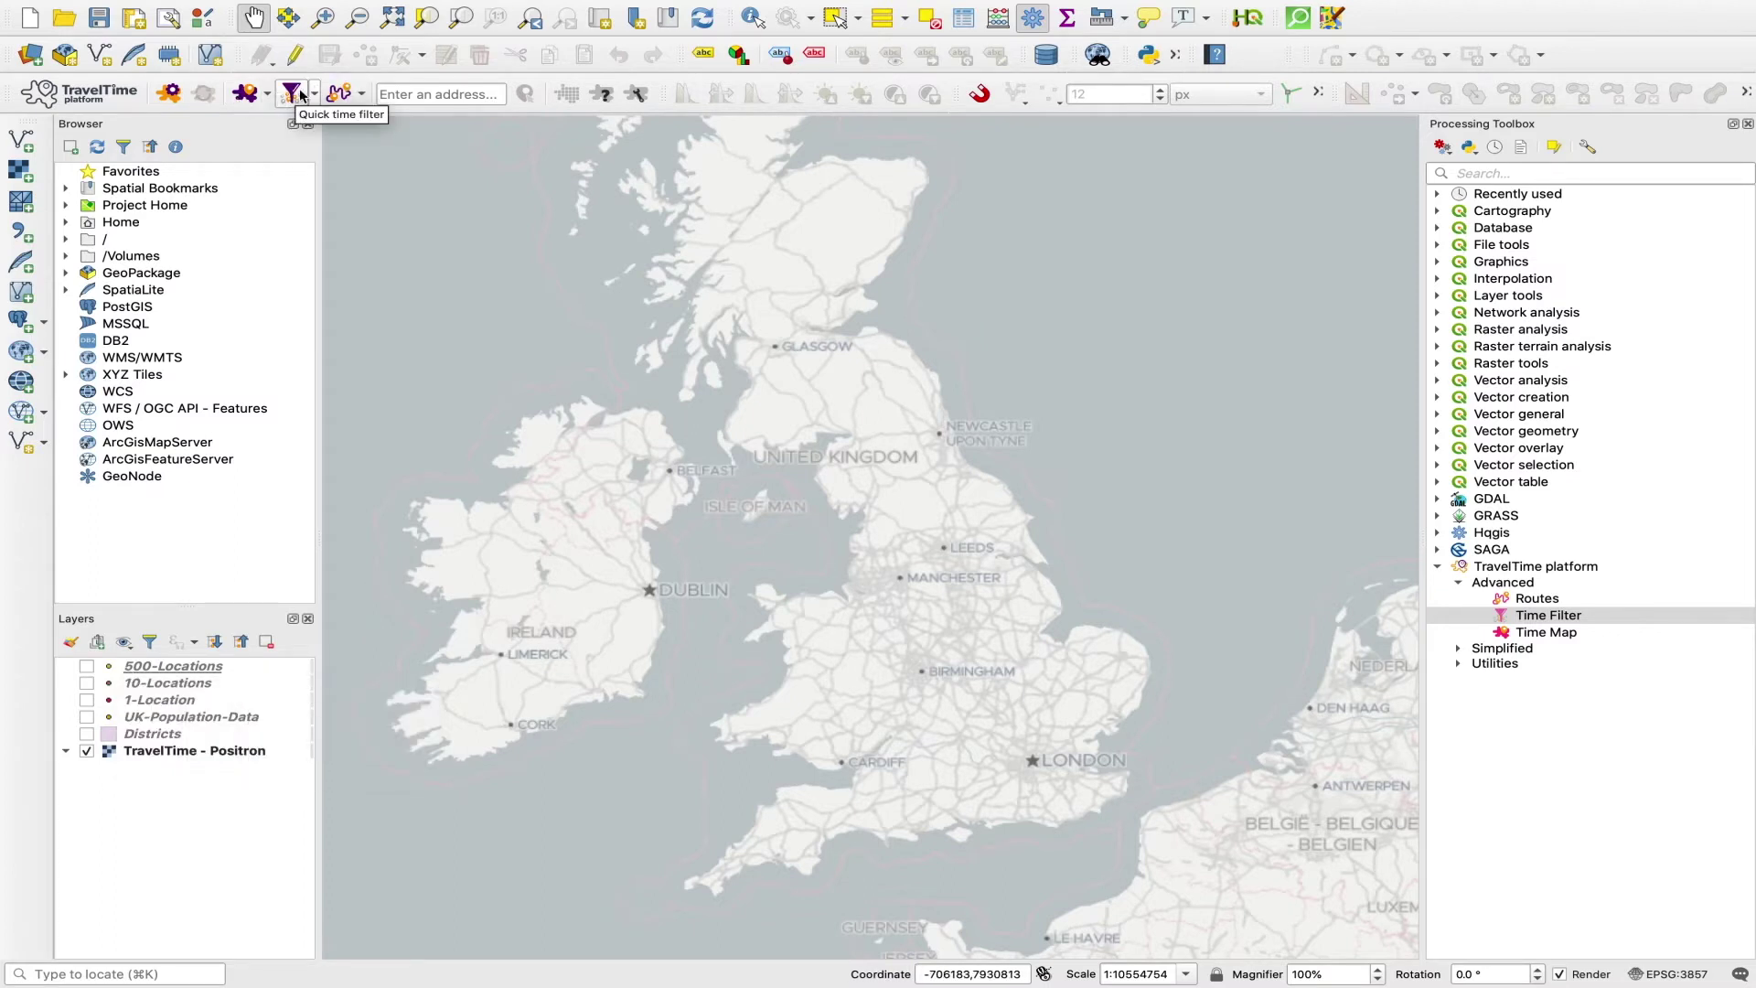
Step: Show the 500-Locations layer on the map and make it the active layer
left_click(86, 666)
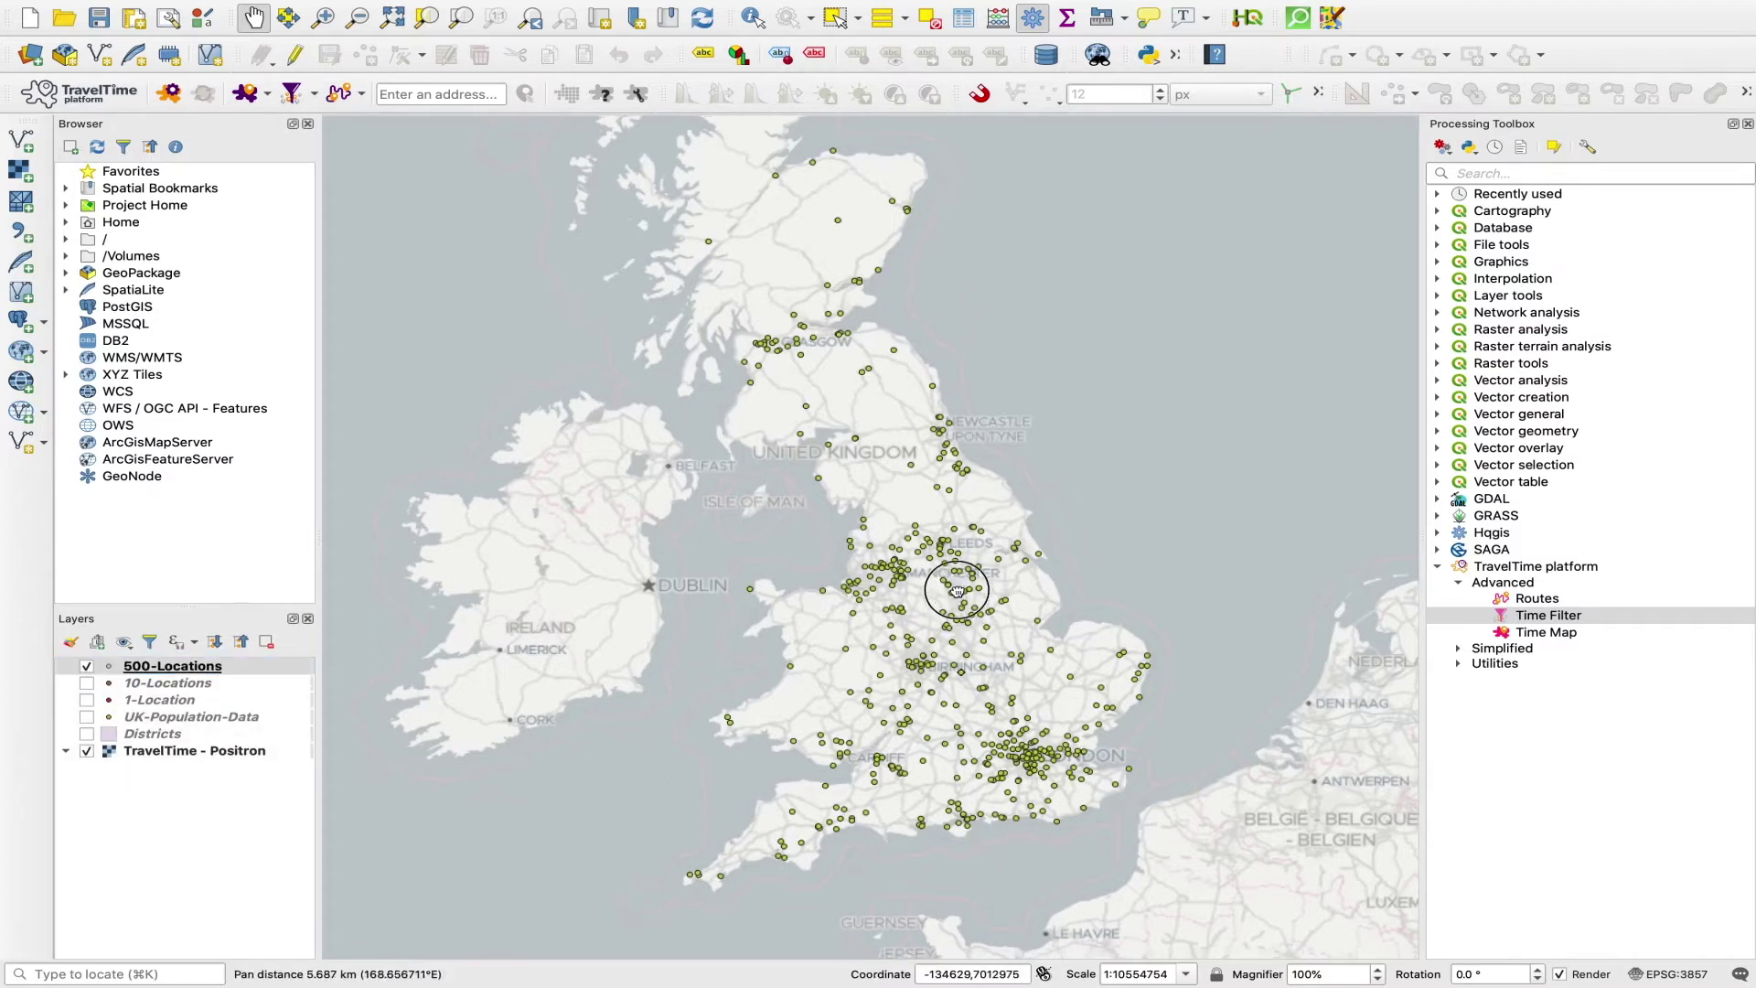
left_click_drag(946, 596, 932, 574)
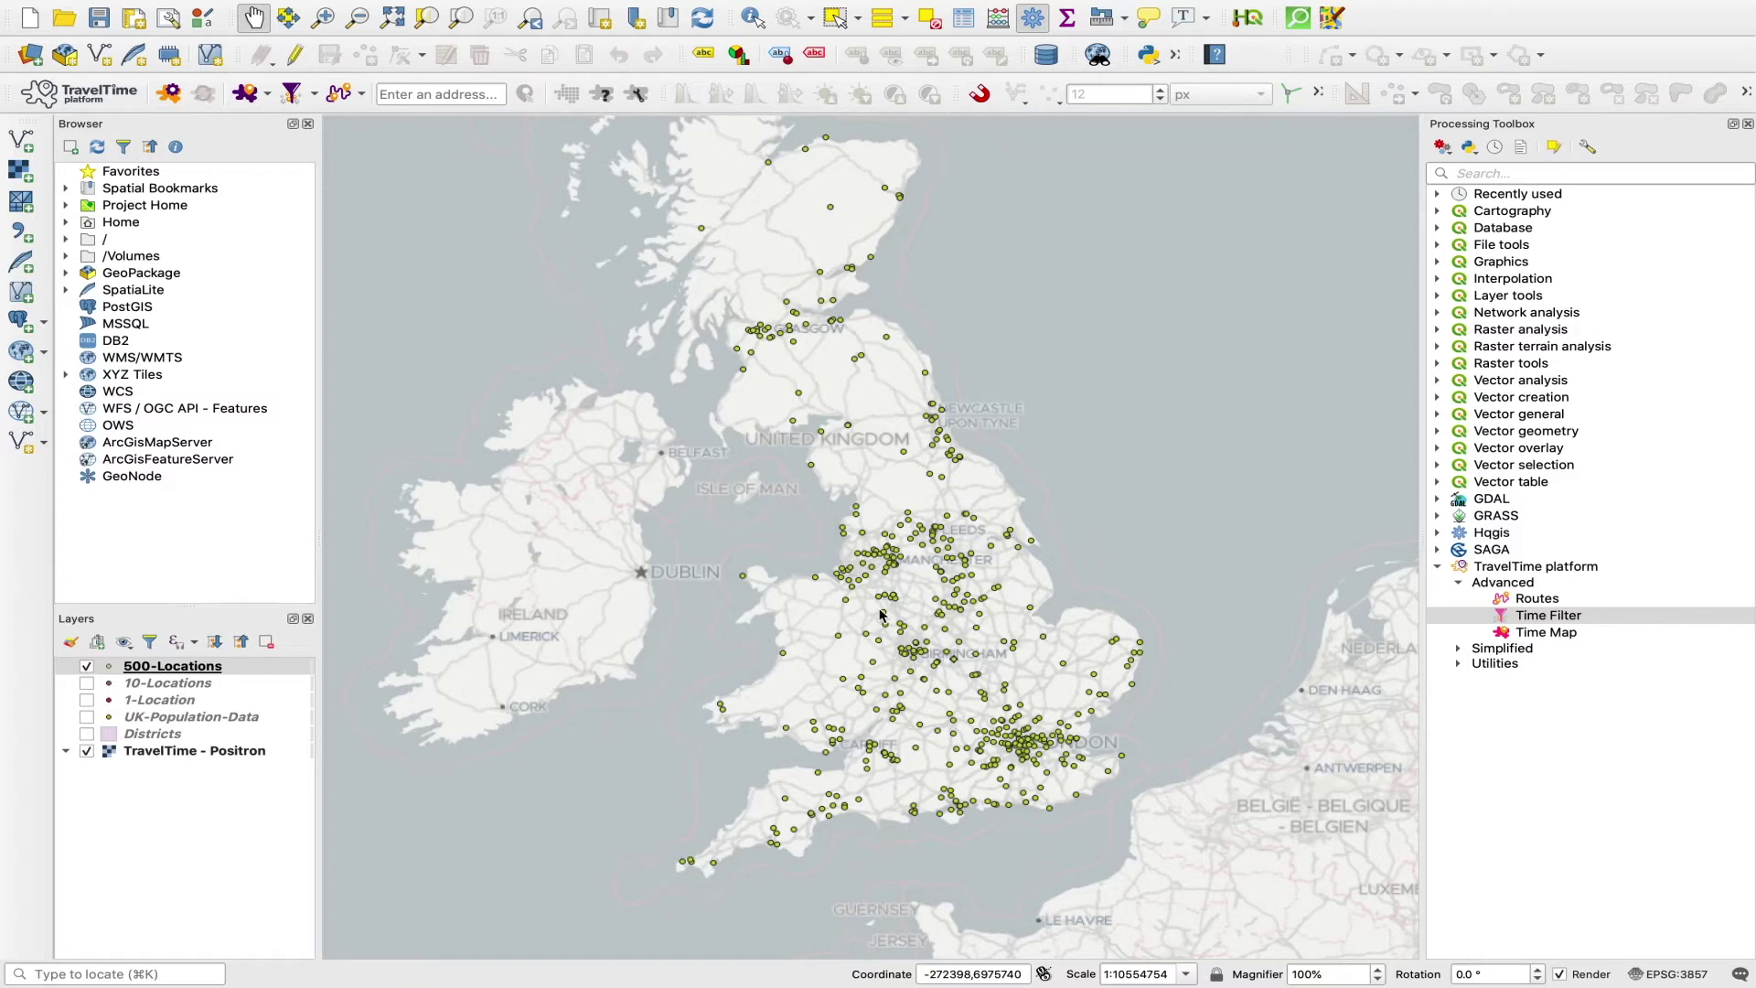
left_click(163, 674)
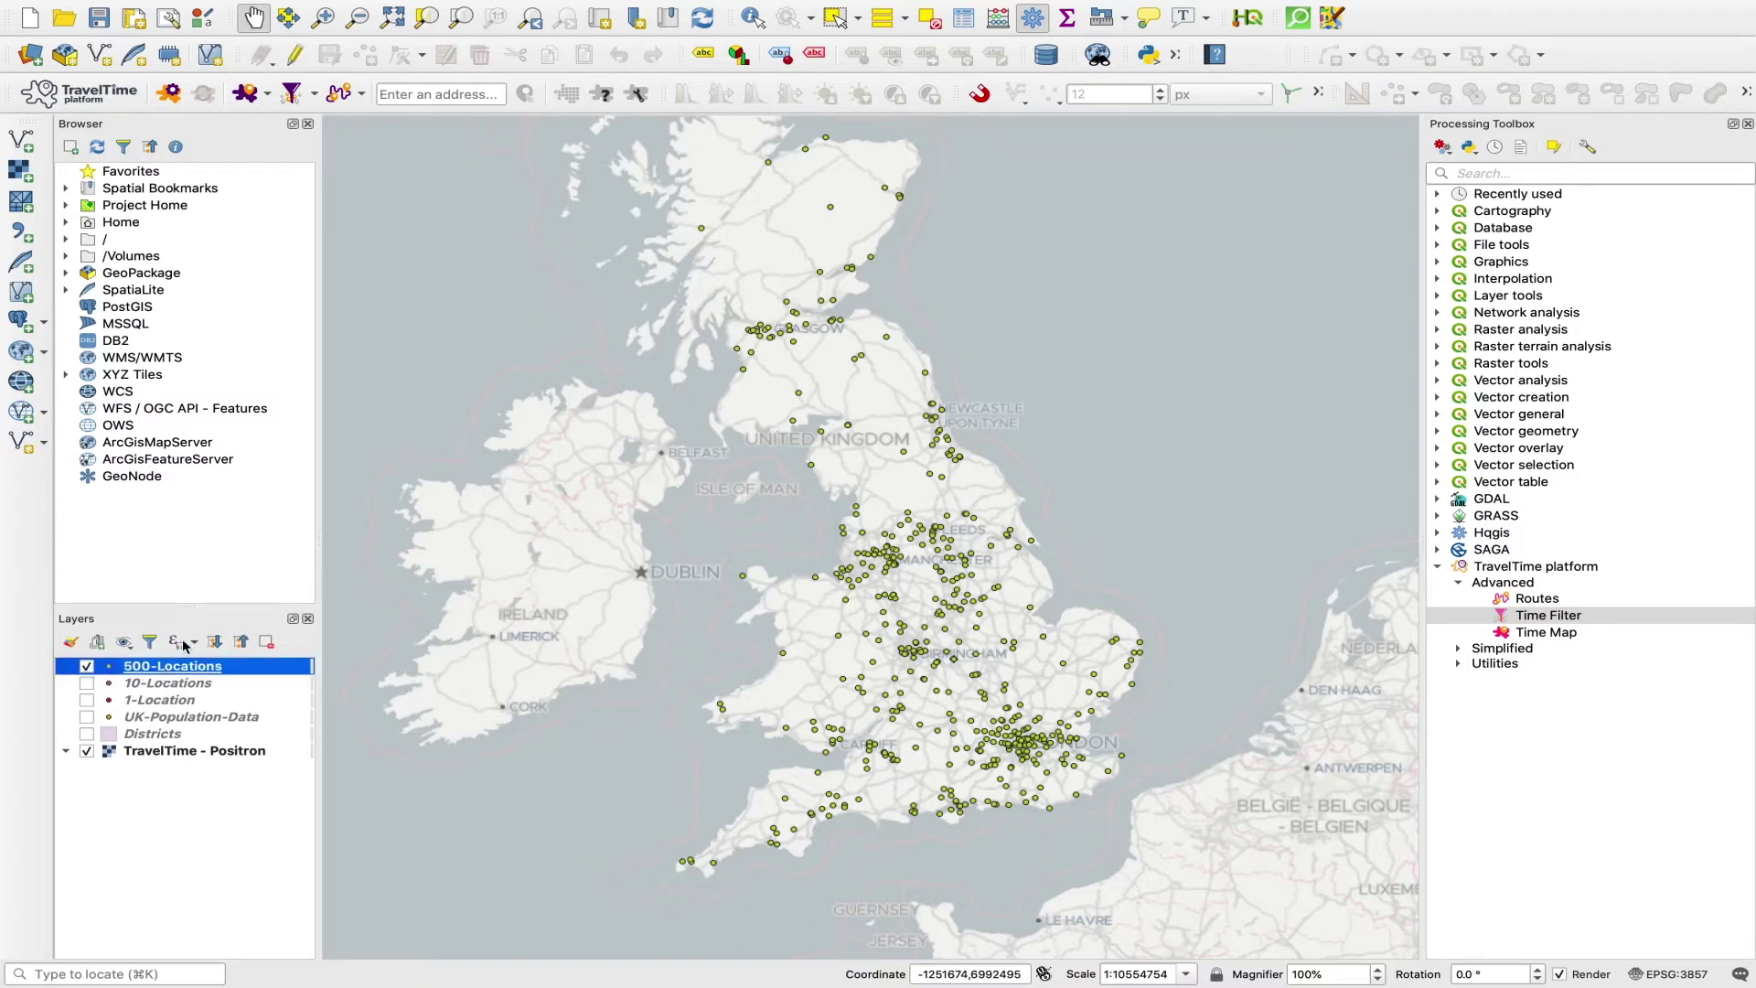
Step: Set the quick time filter to public_transport with a travel time of 120 minutes
left_click(315, 97)
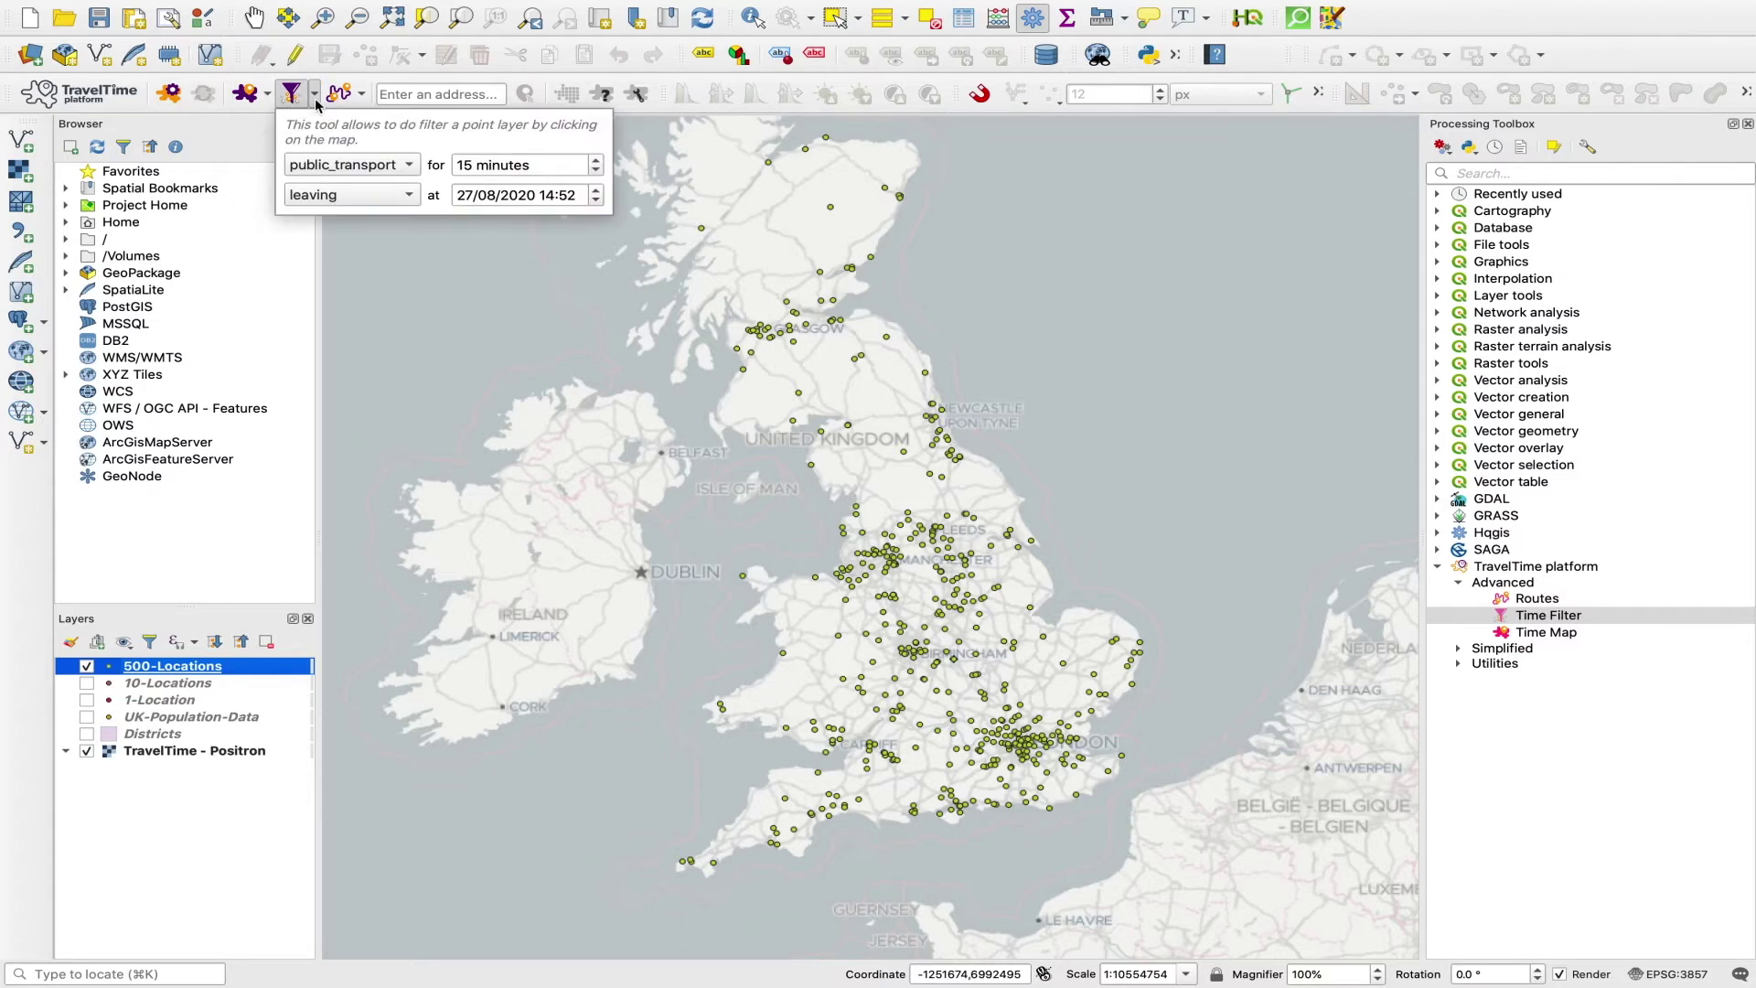
left_click(387, 171)
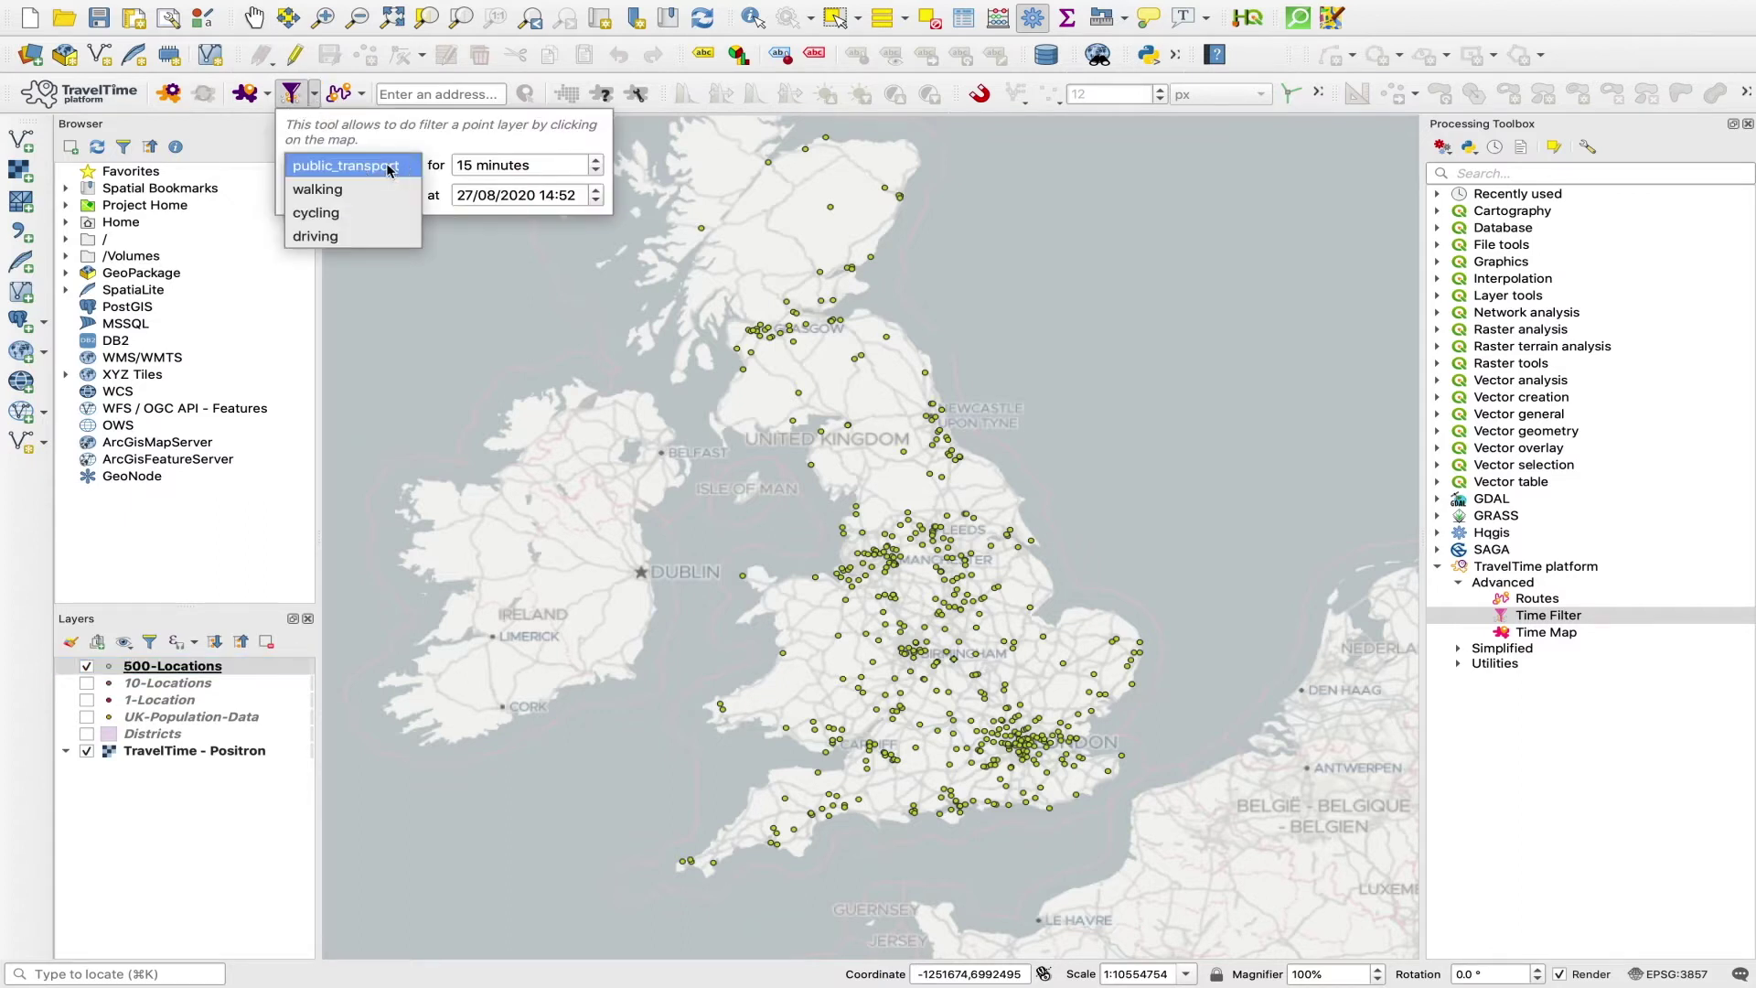
left_click(342, 167)
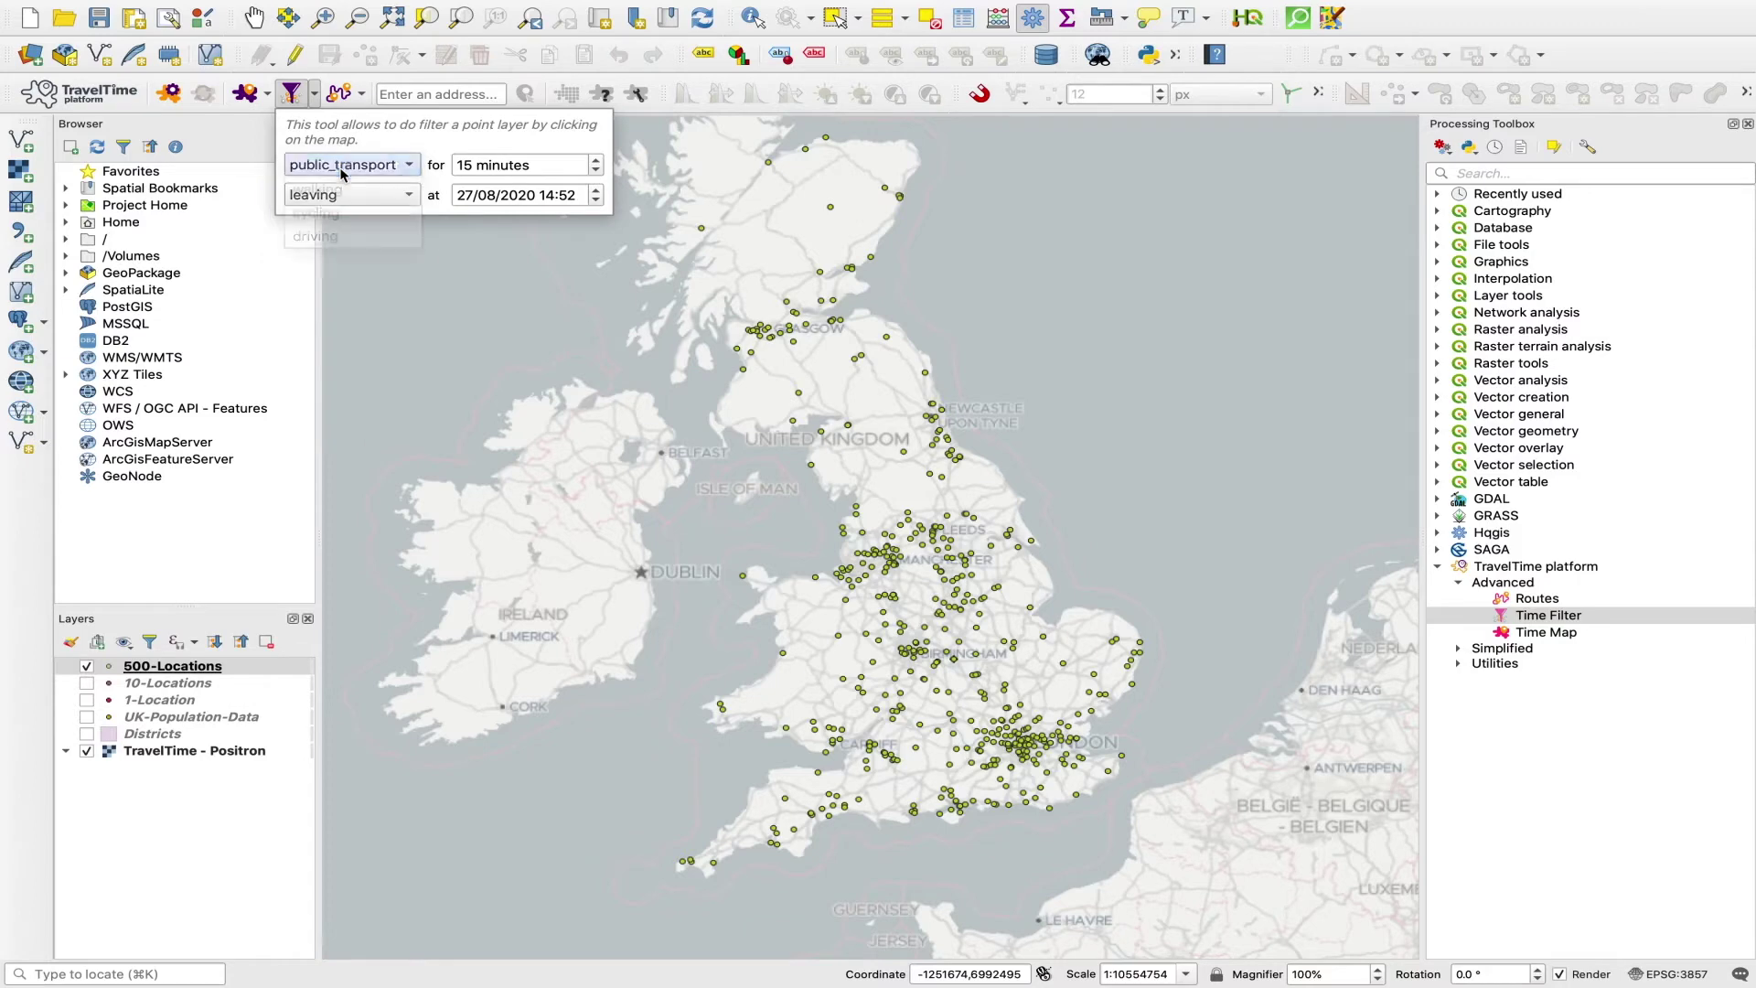
double_click(469, 170)
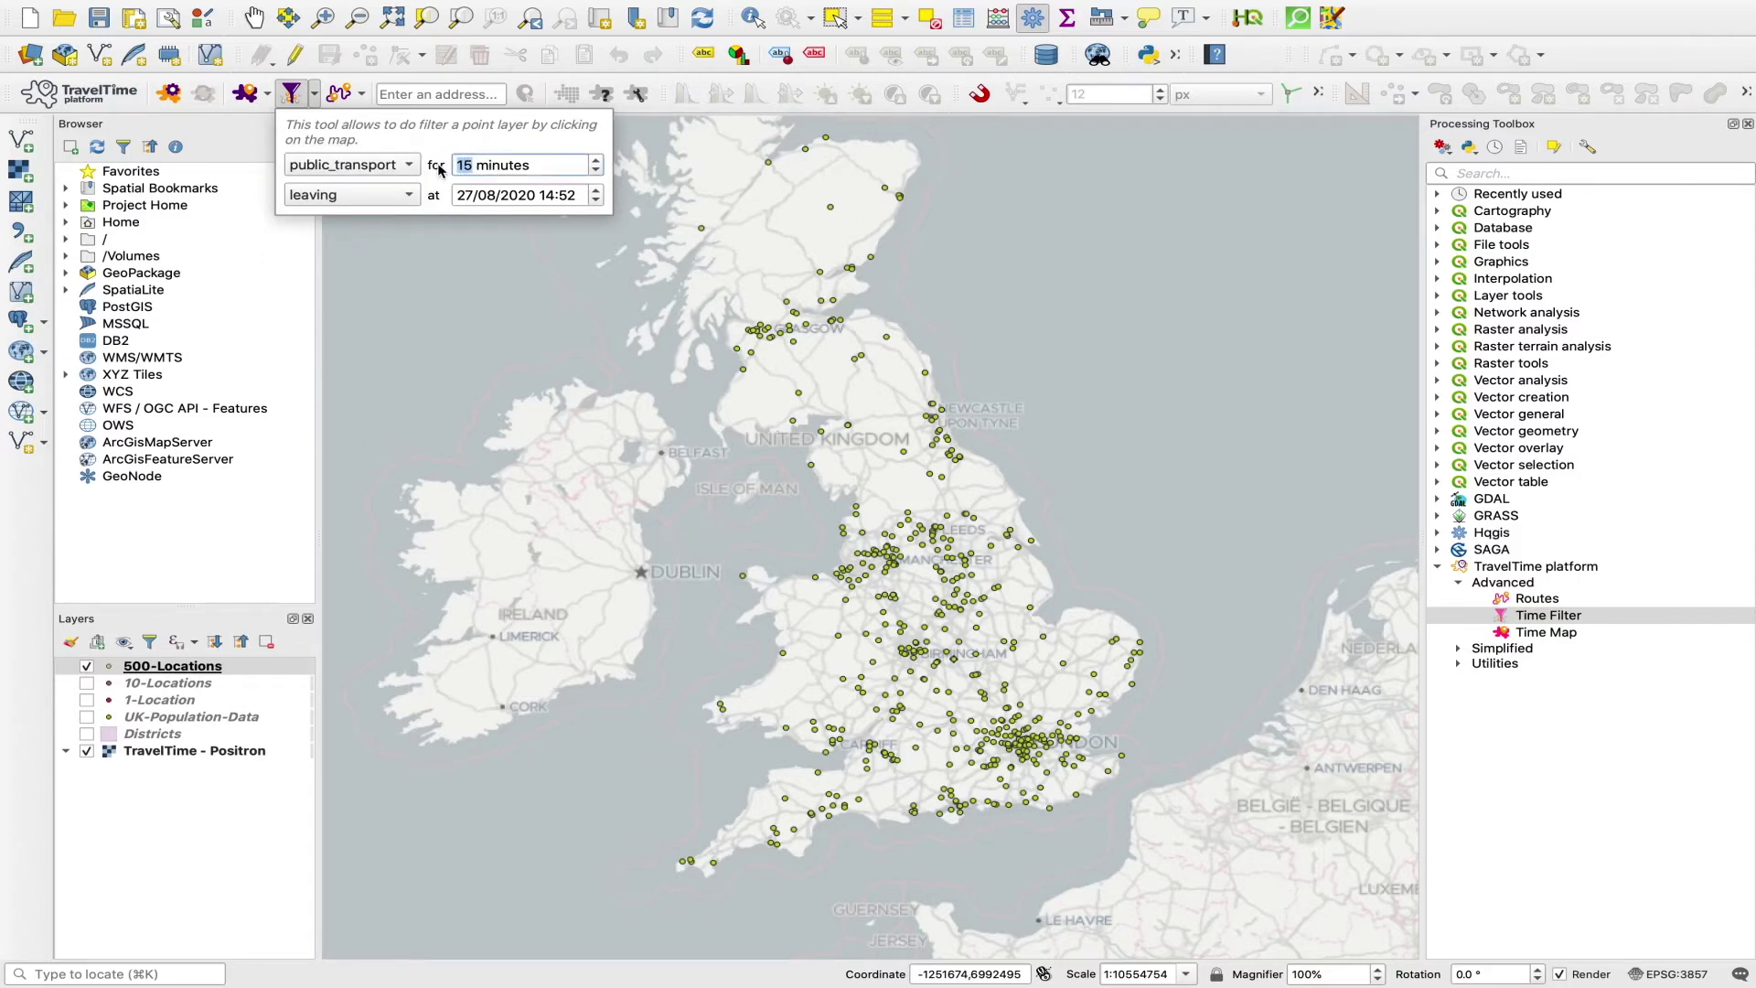
type("120")
Step: Switch the quick time filter to arriving and set the time of day to 09:30, keeping the date
left_click(403, 196)
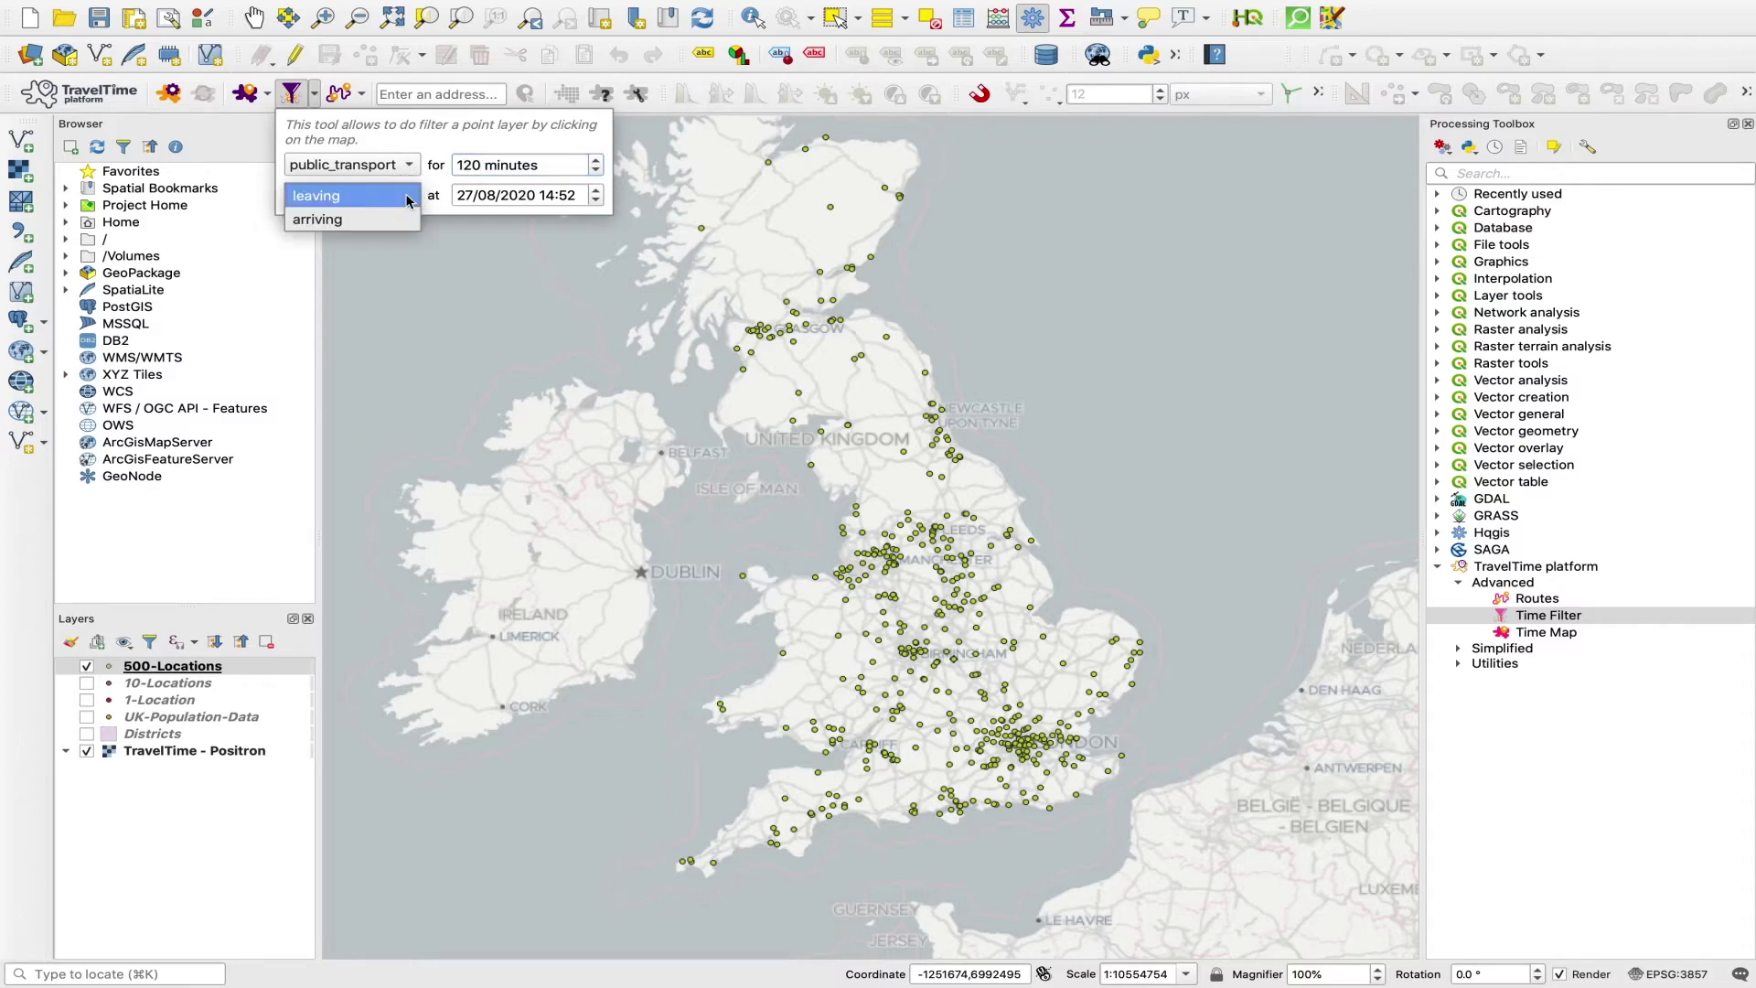
left_click(344, 220)
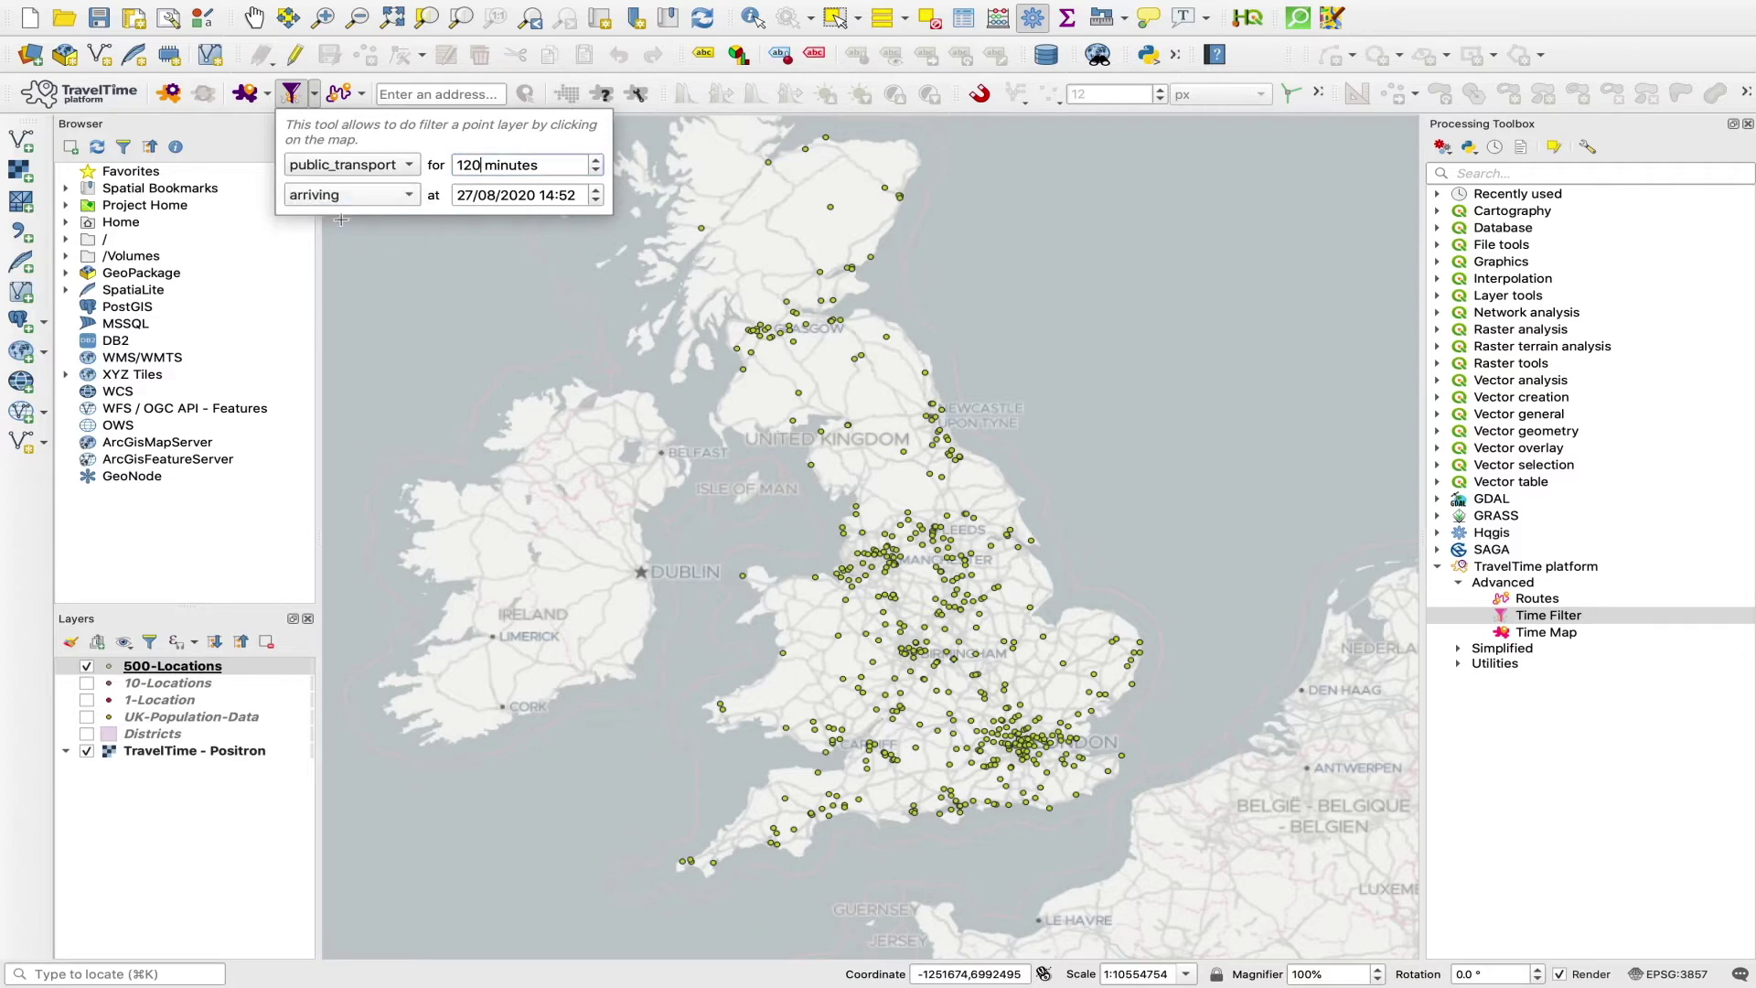
left_click(555, 198)
key("BackSpace")
key("BackSpace")
type("09")
key("Delete")
key("Delete")
key("Delete")
type(":30")
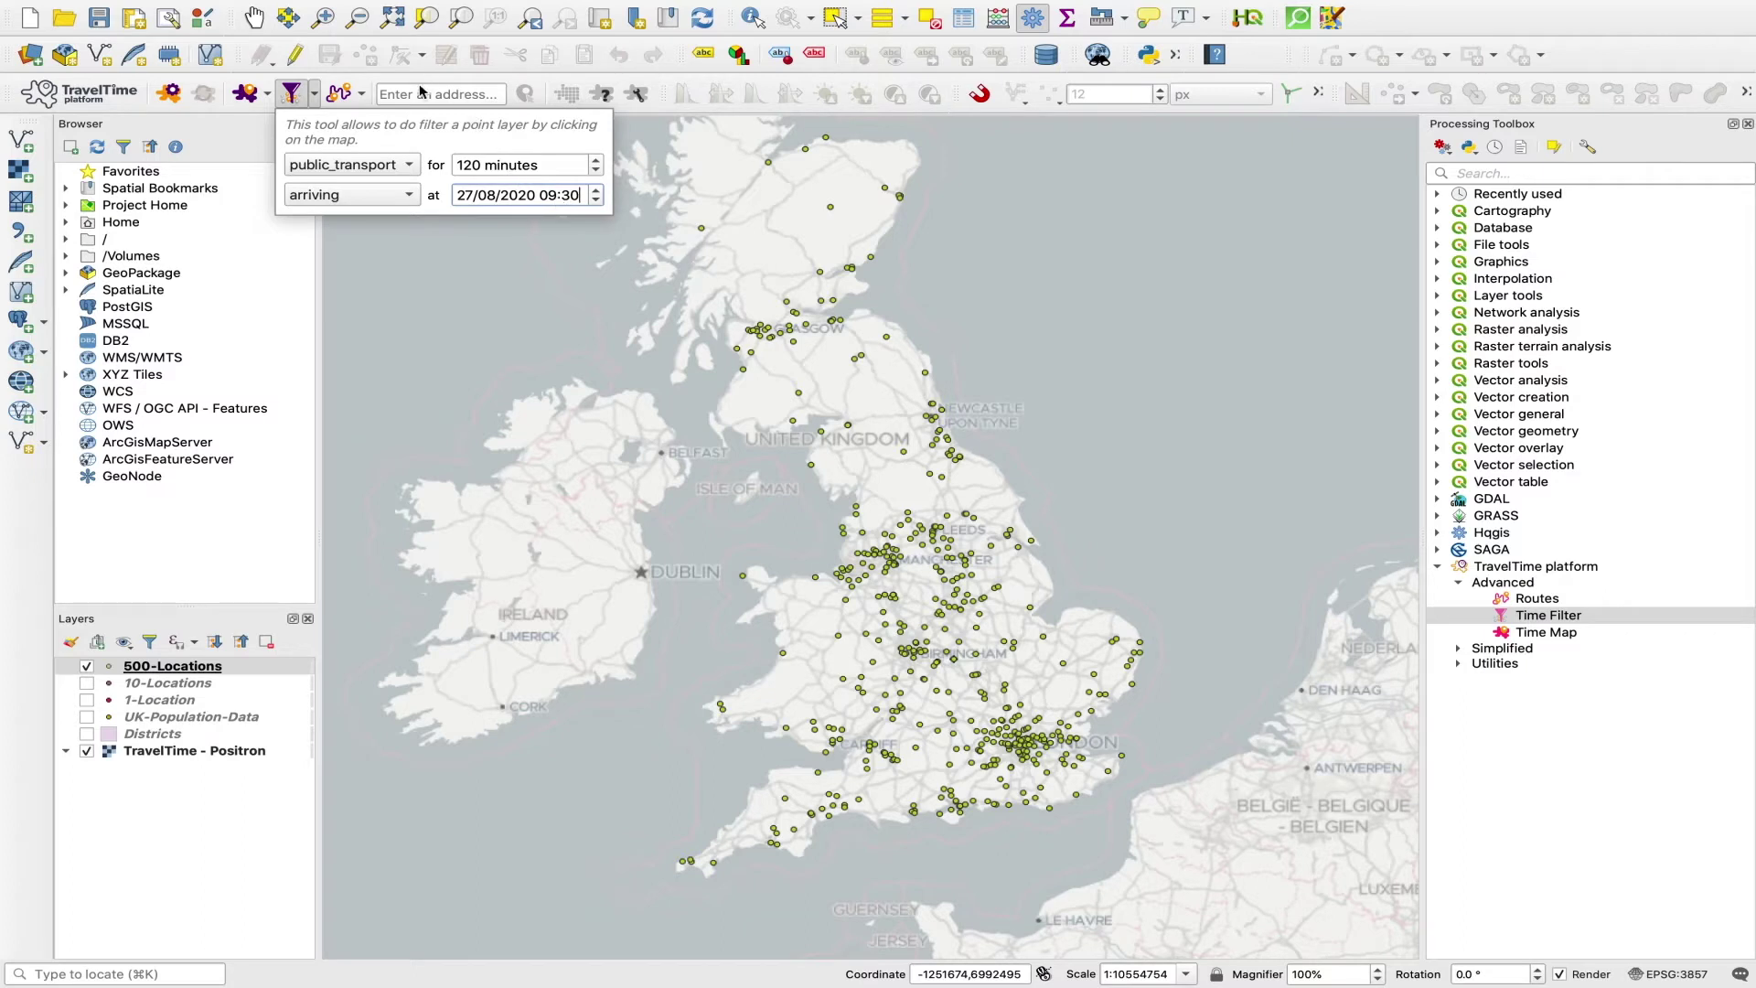
Step: Run the quick time filter on the 500-Locations layer by entering and submitting the destination's postcode
left_click(463, 94)
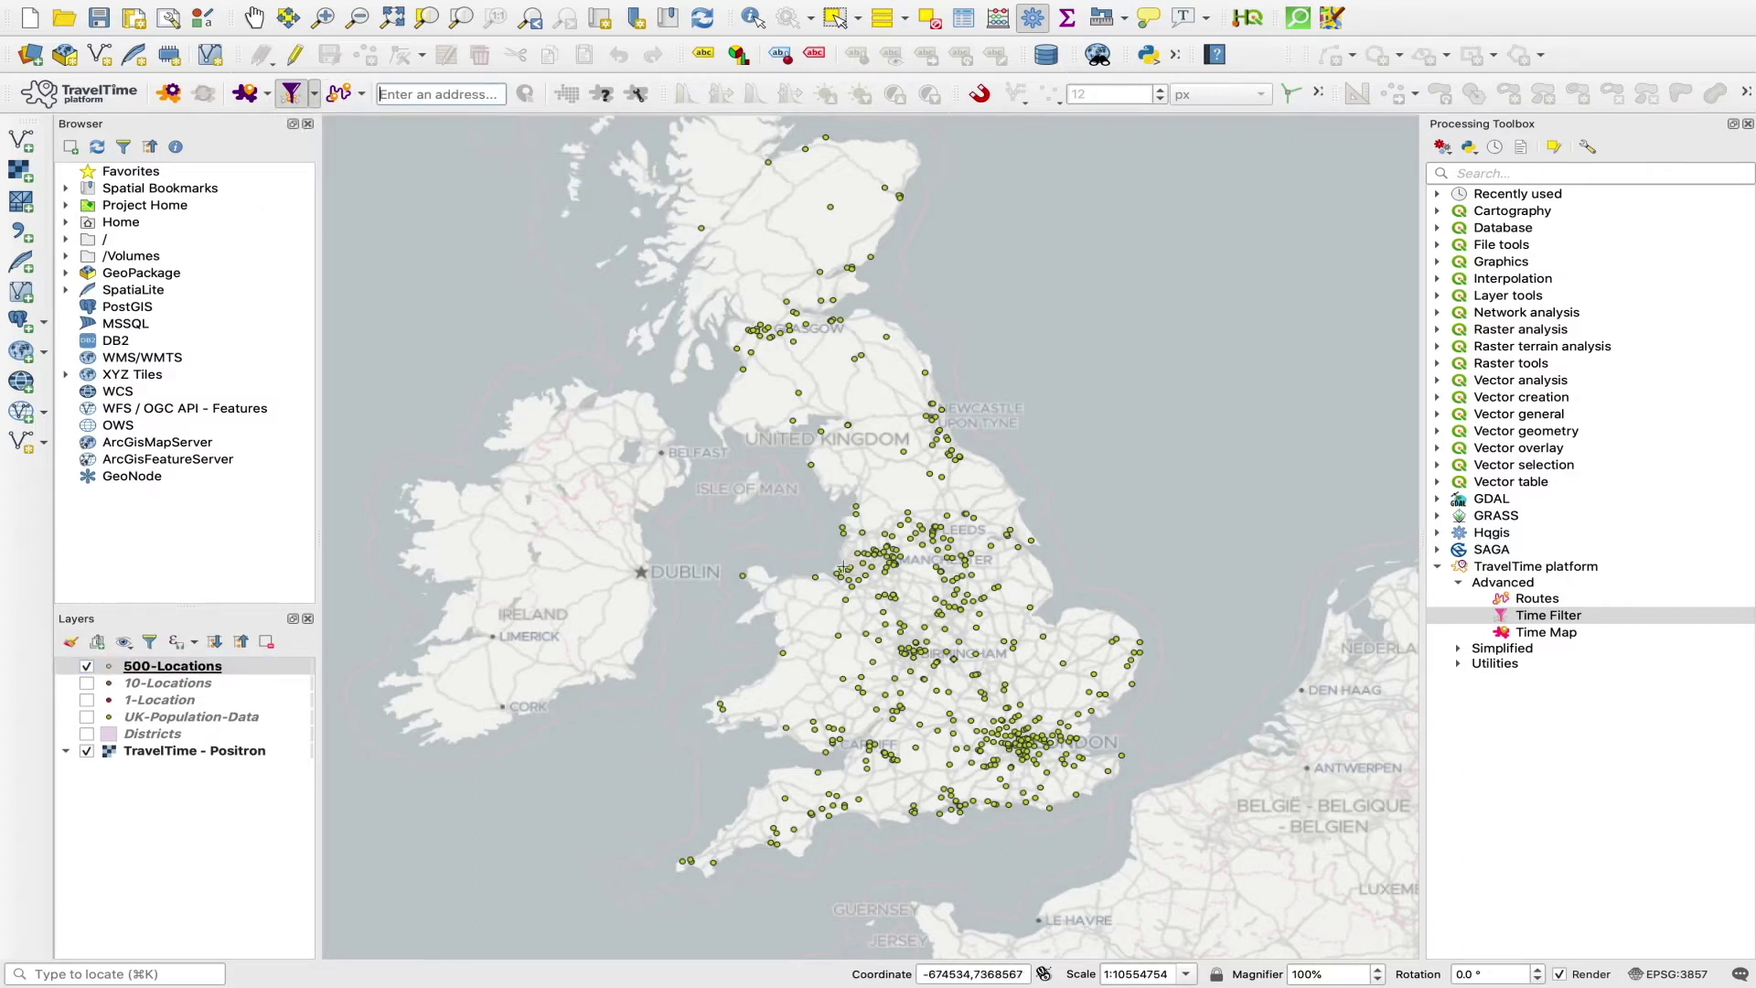
left_click(406, 94)
type("EC1V ")
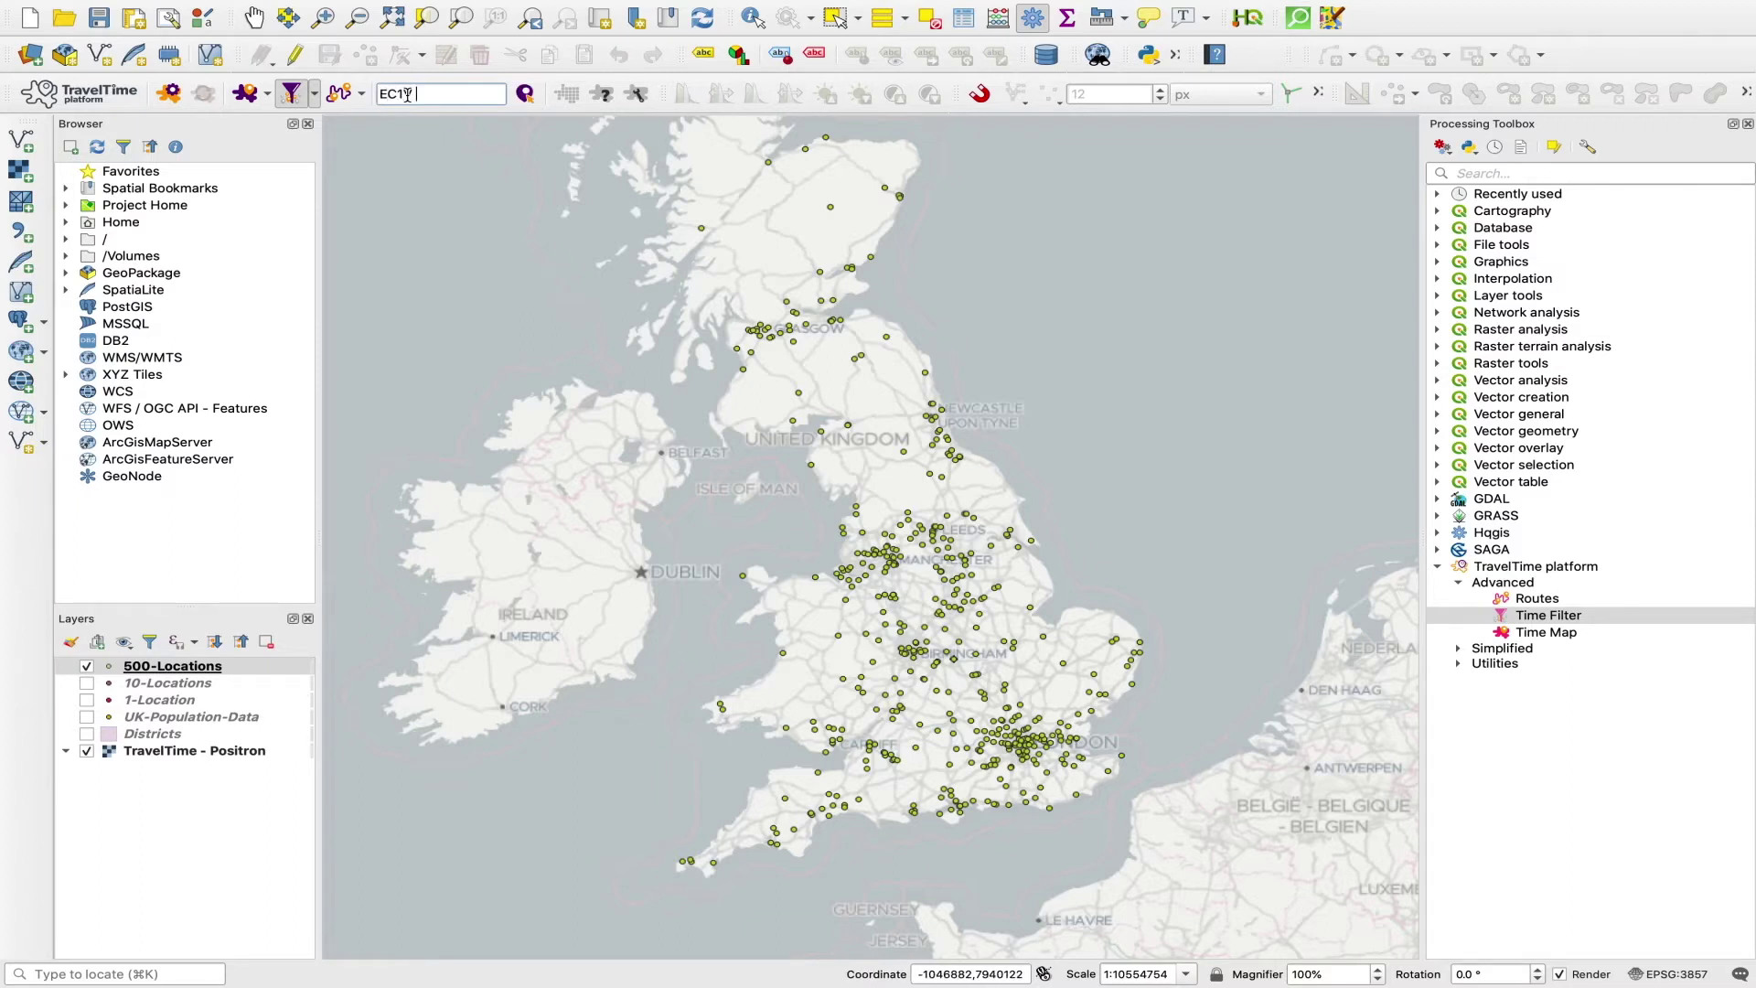
type("2NZ")
left_click(526, 103)
left_click(526, 97)
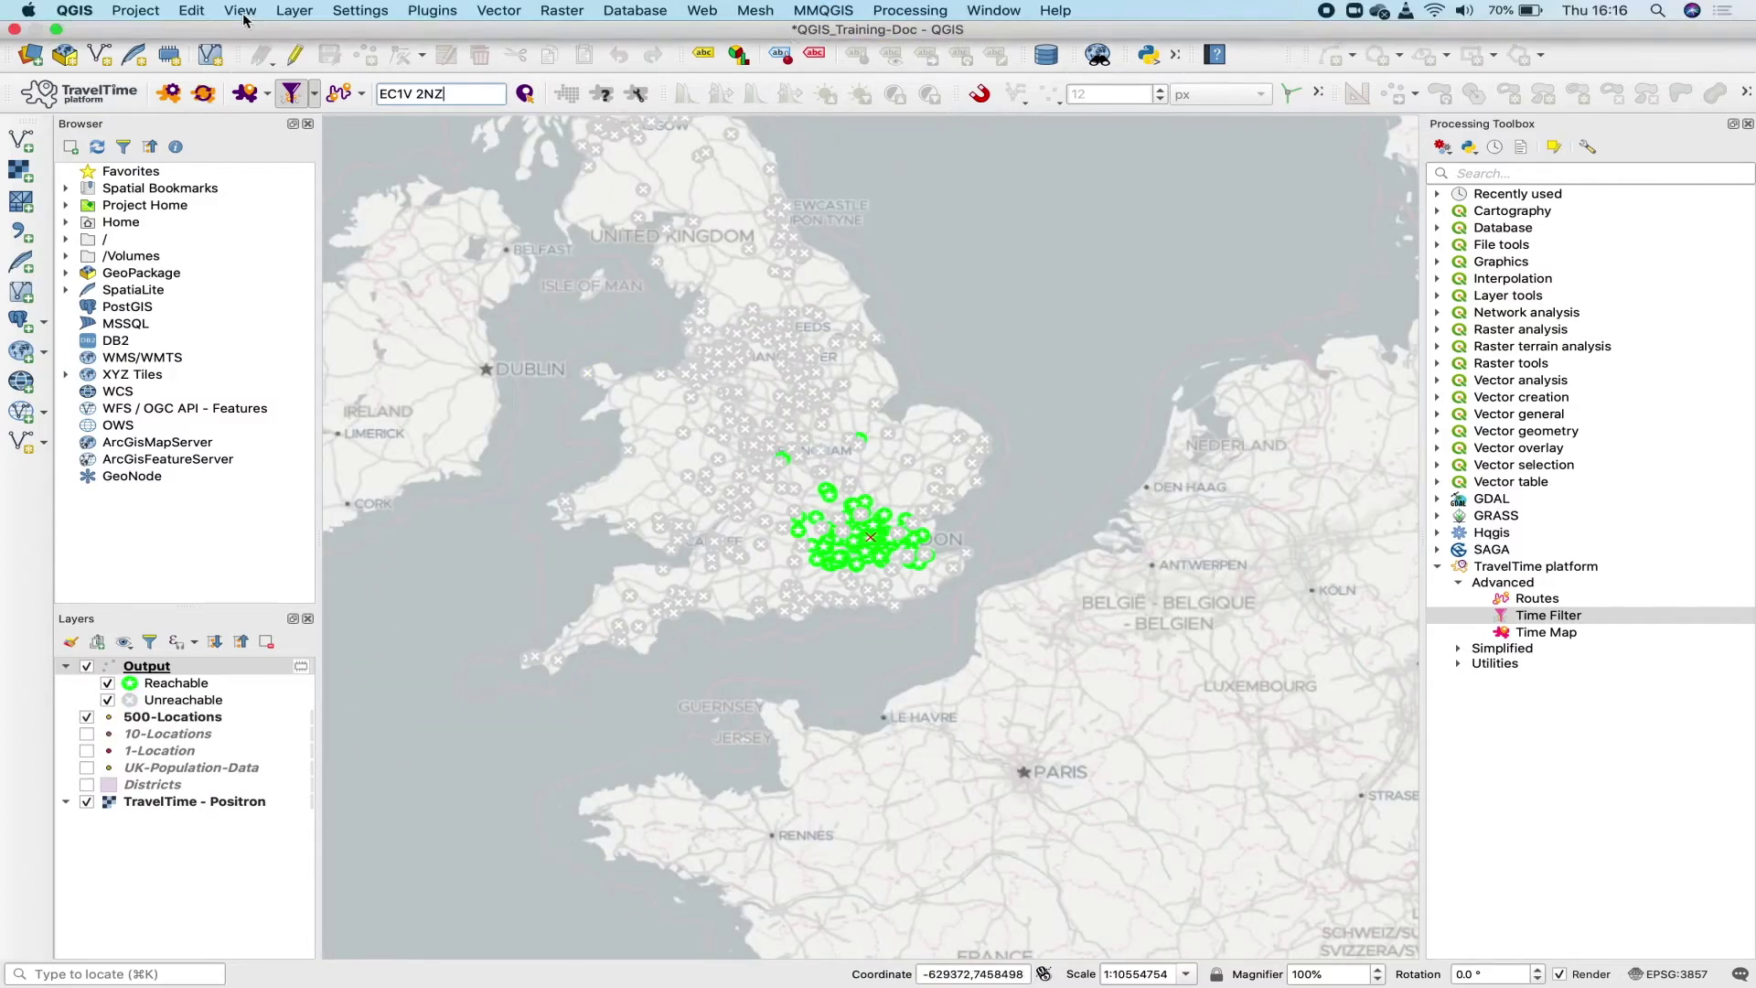
Step: Examine the reachable and unreachable points around London and across England, along with the Output layer's legend classes
left_click(242, 11)
left_click(245, 11)
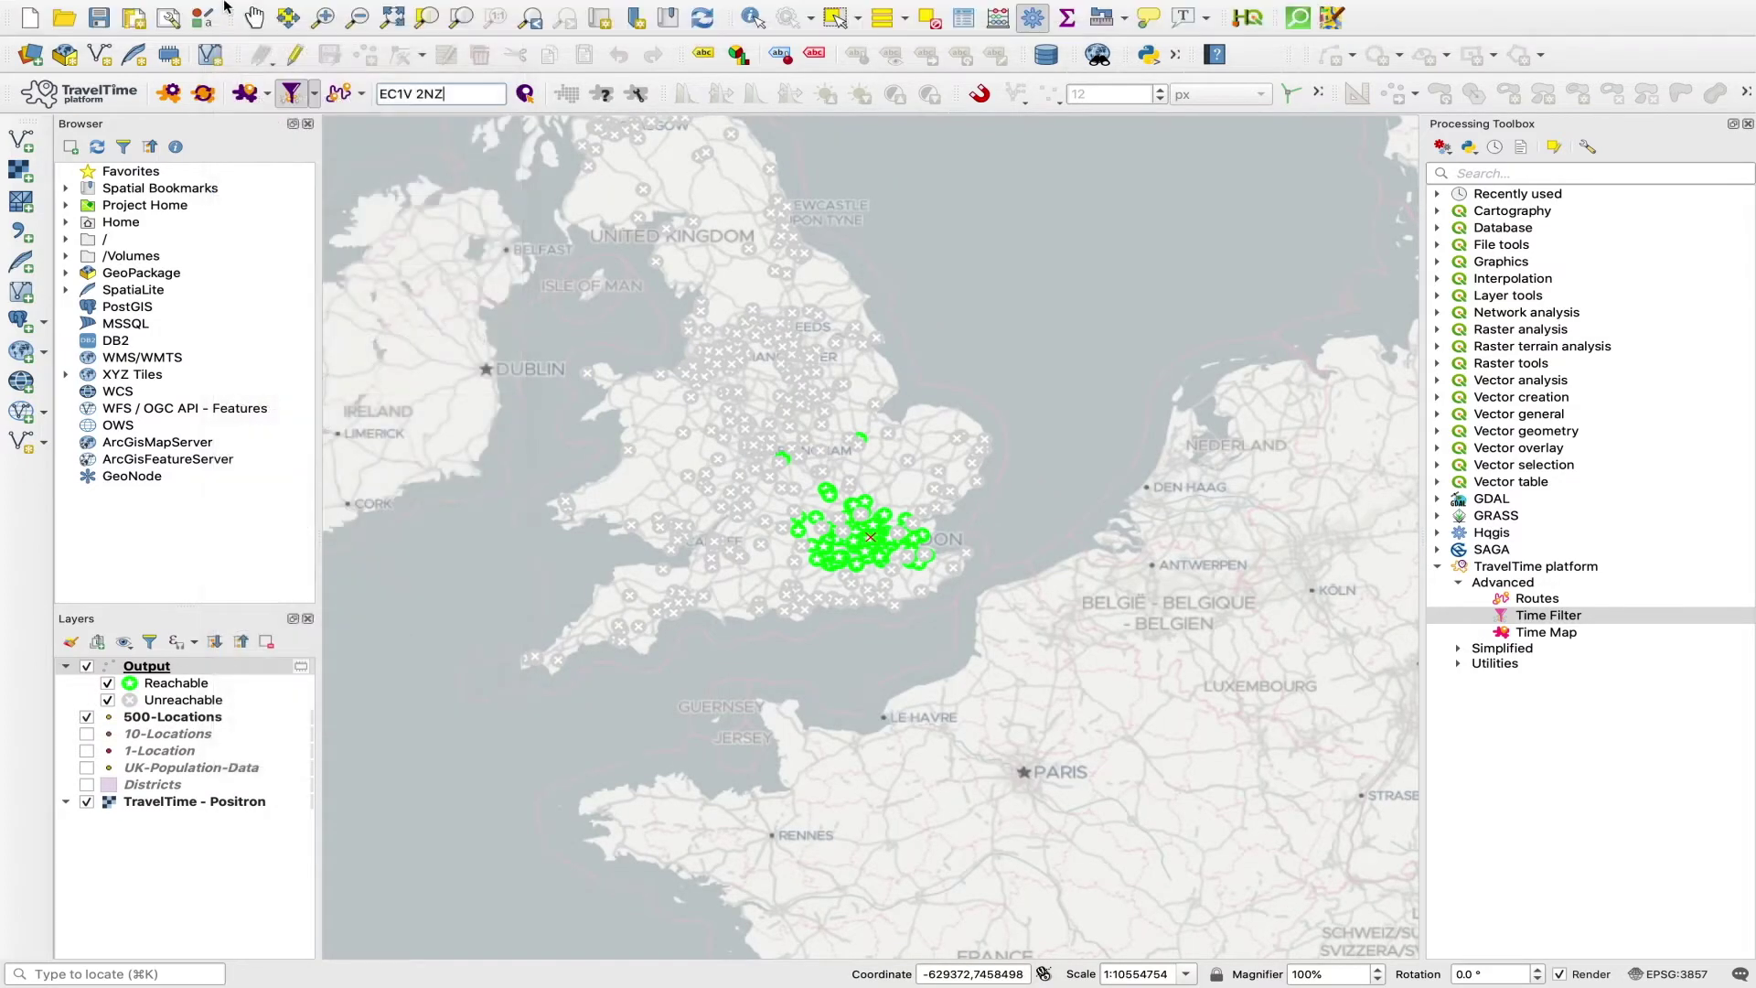
left_click(254, 20)
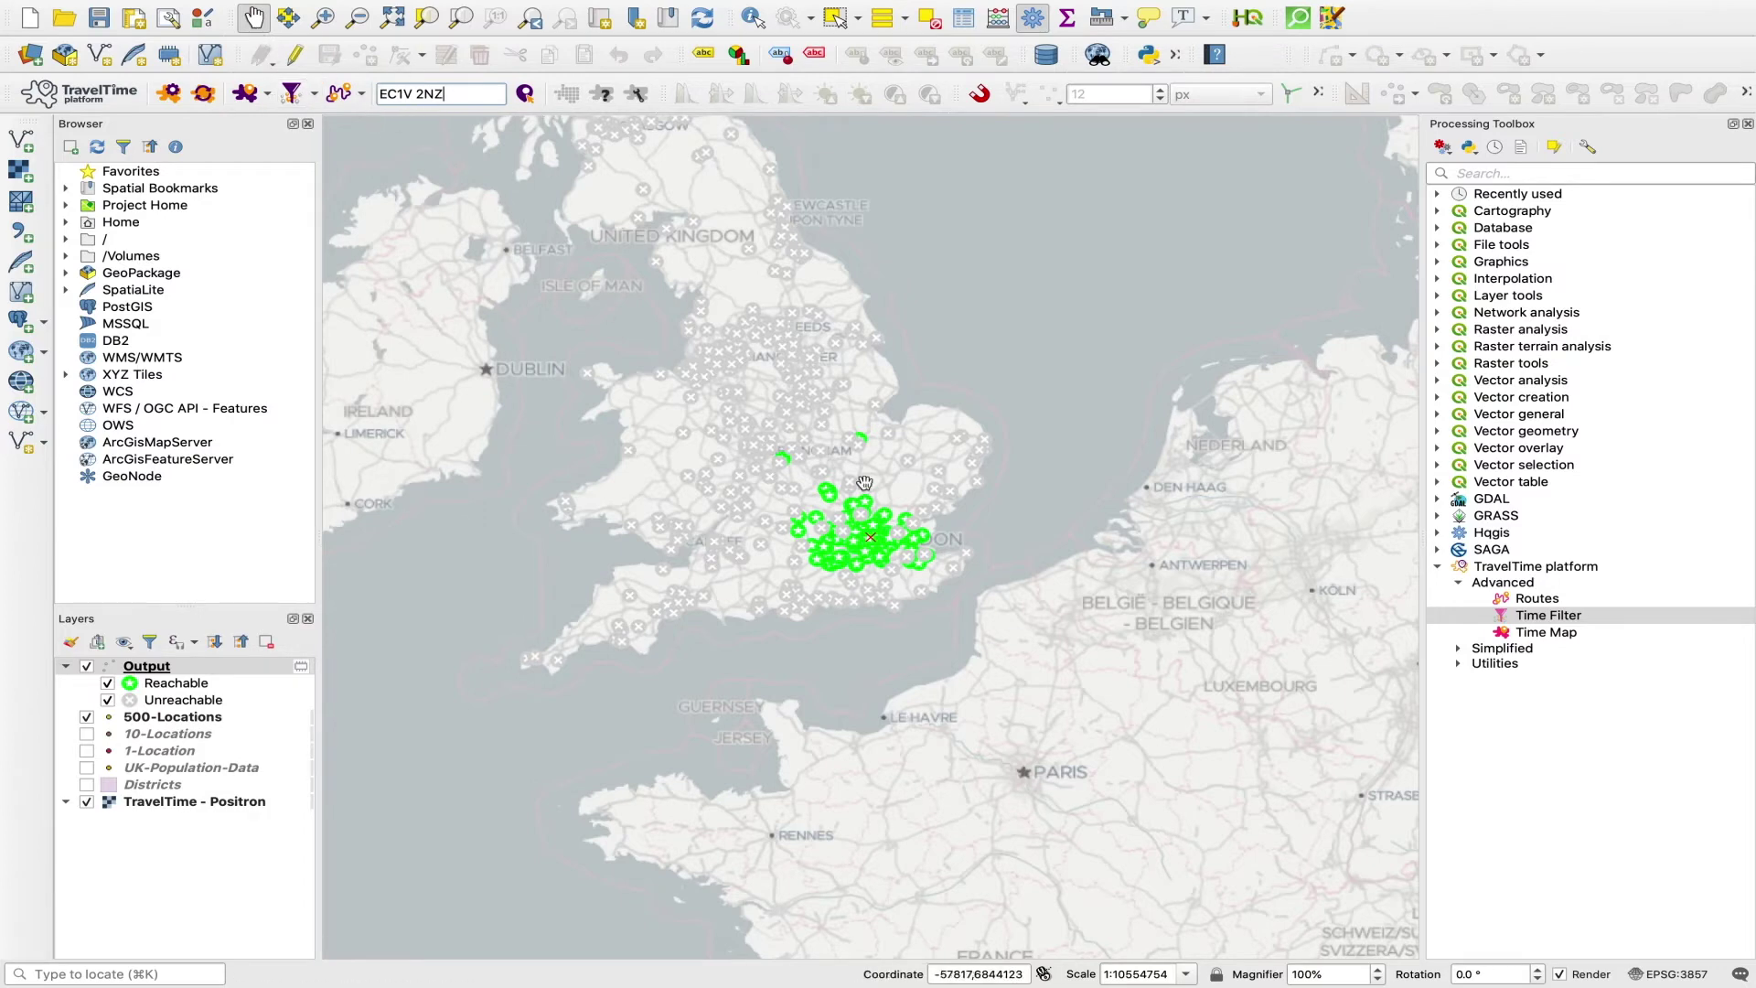
scroll(870, 553, "up", 3)
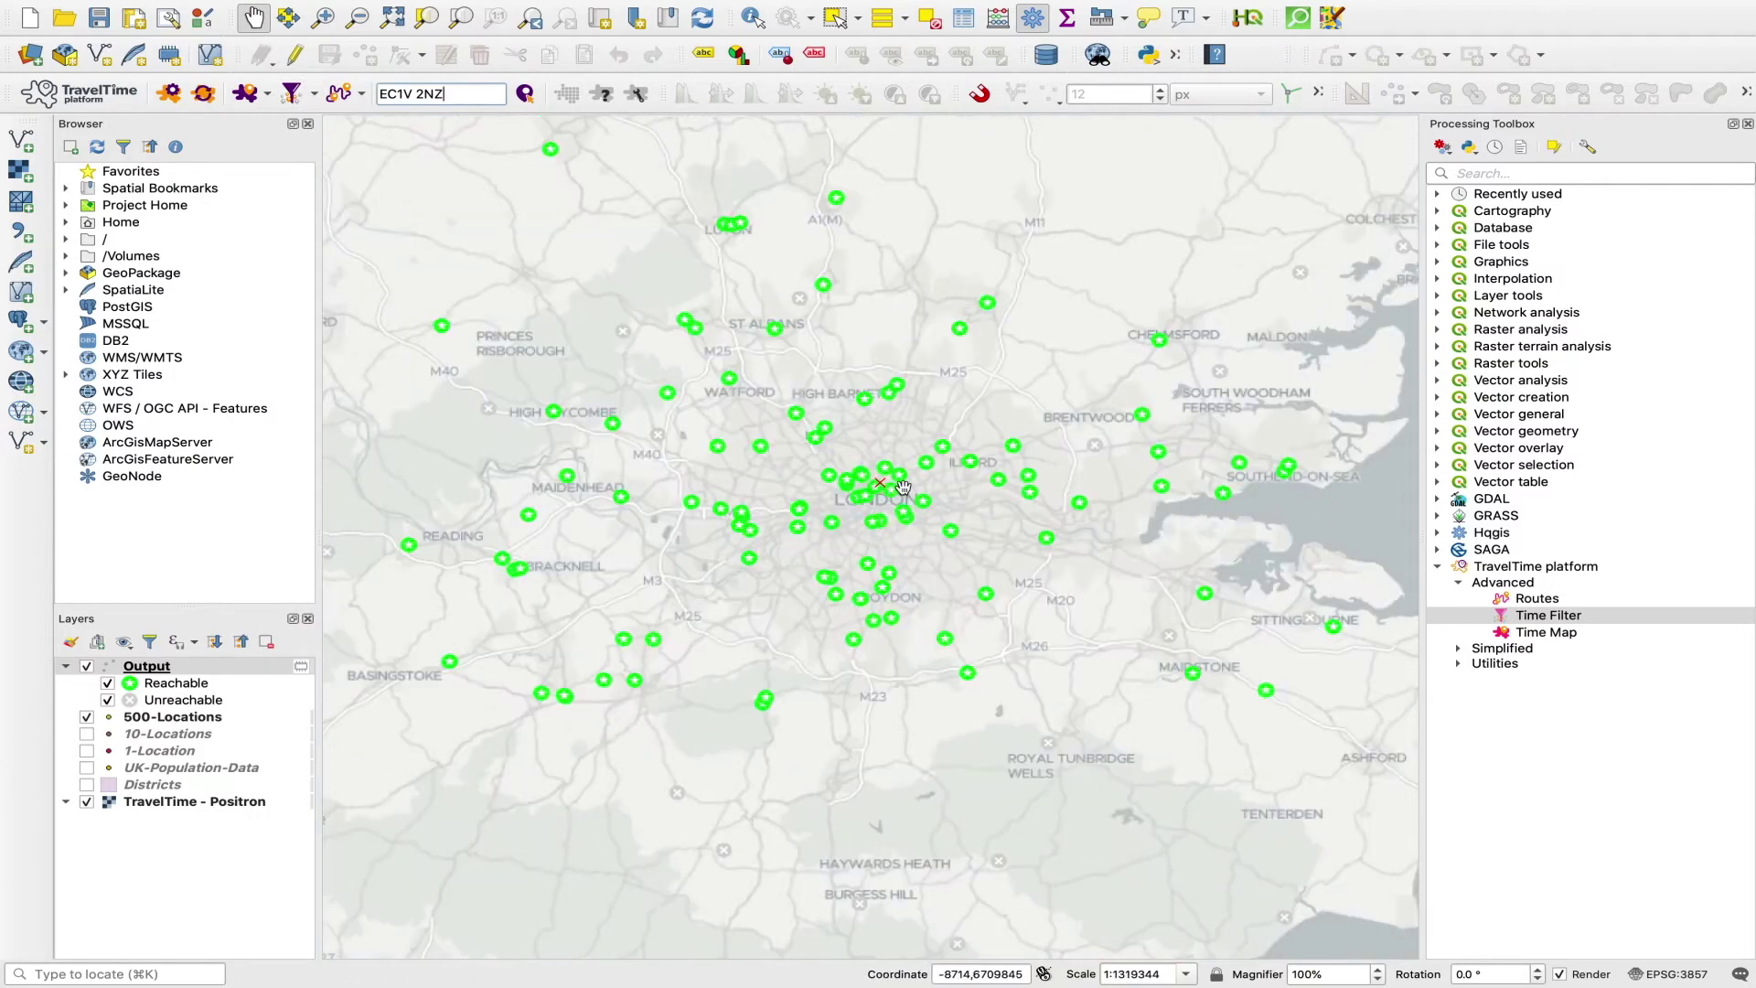
scroll(881, 482, "down", 1)
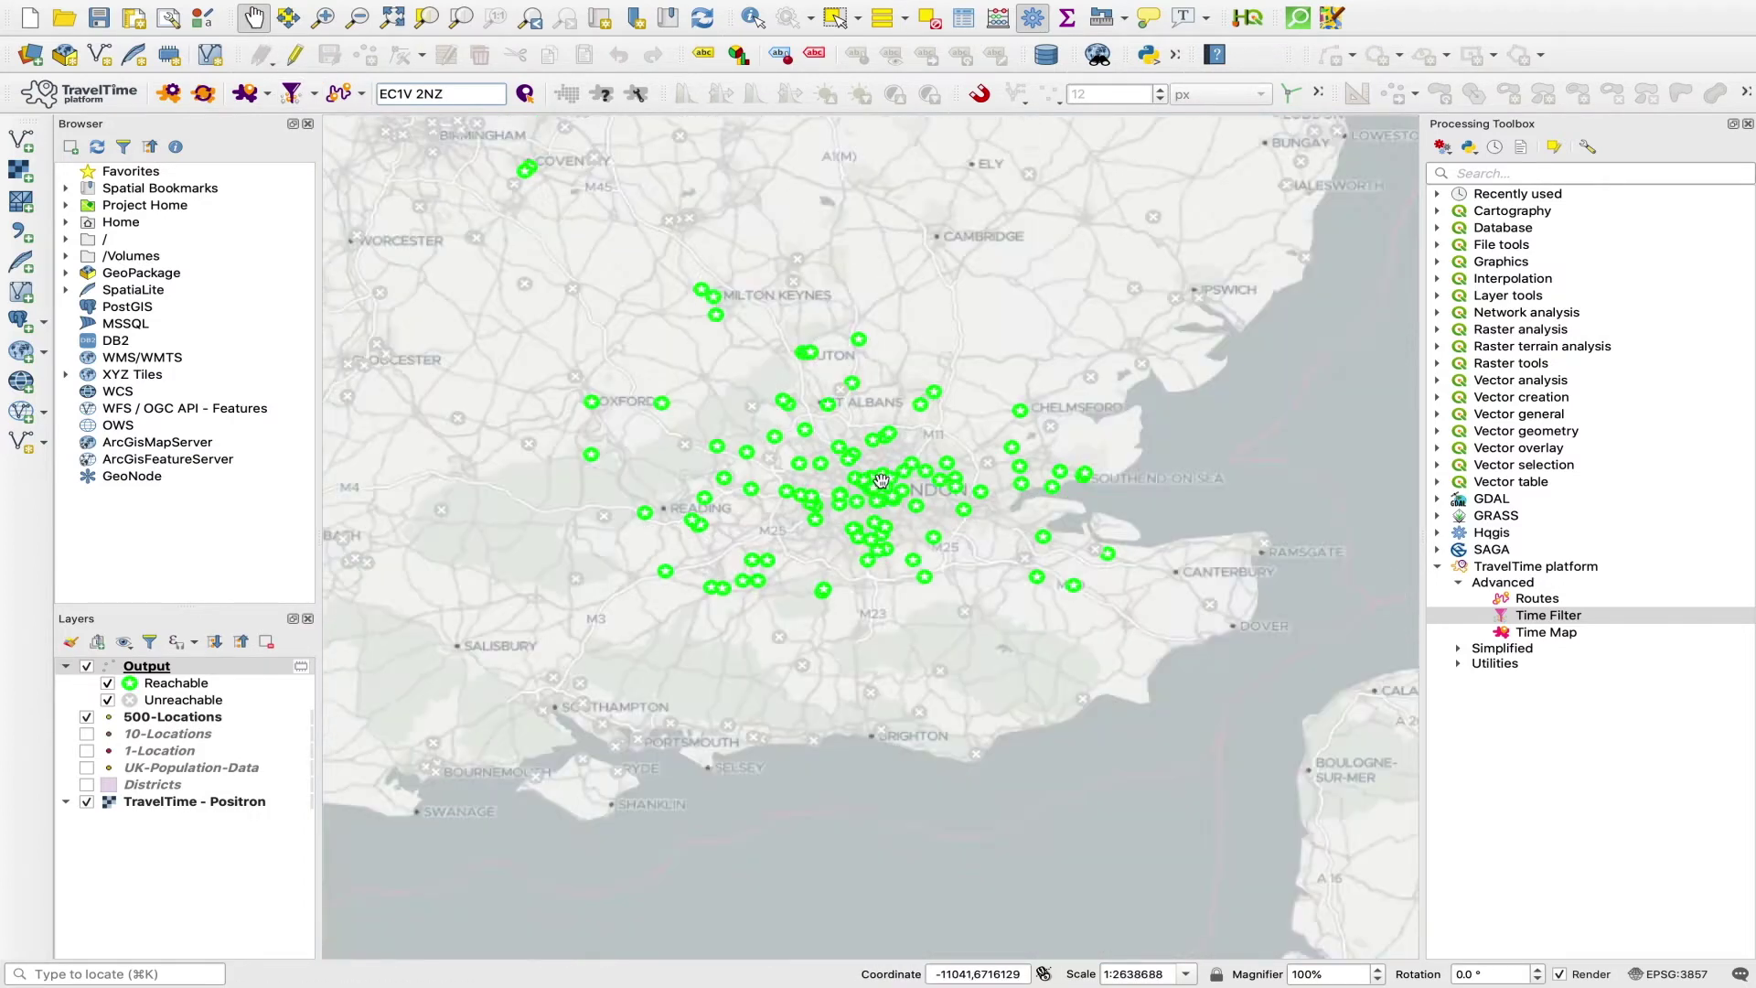
scroll(736, 370, "down", 1)
left_click_drag(813, 428, 974, 728)
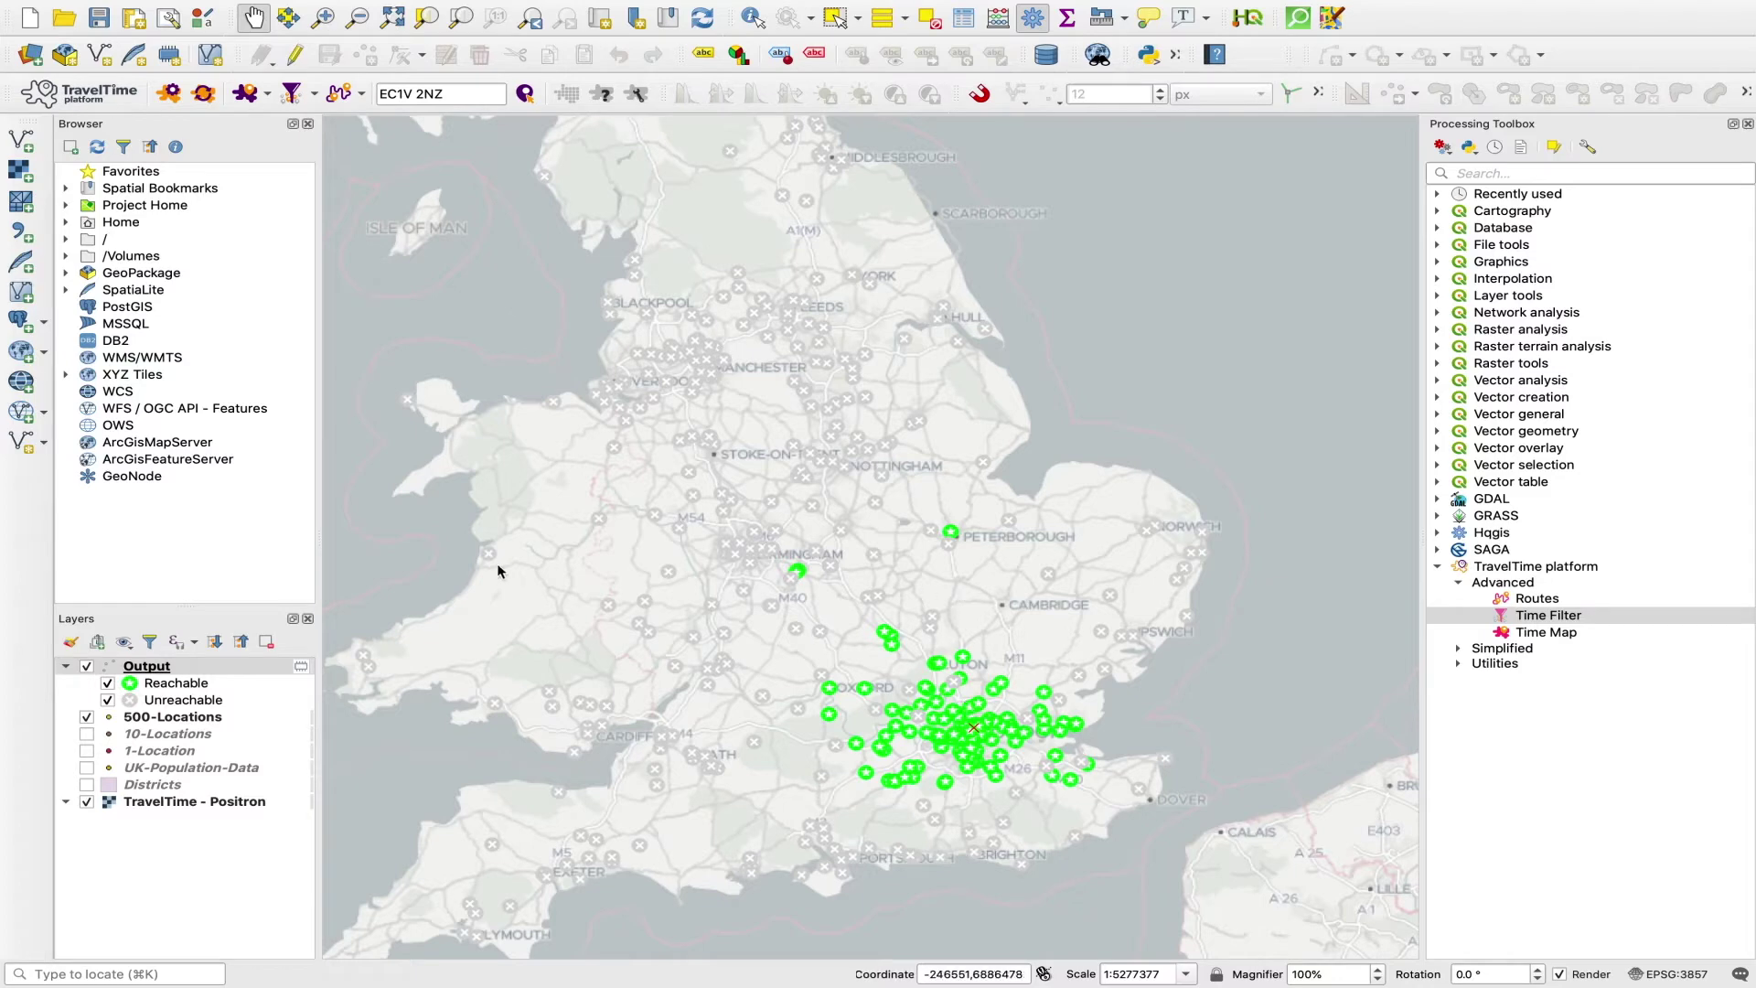
left_click(183, 688)
left_click(185, 685)
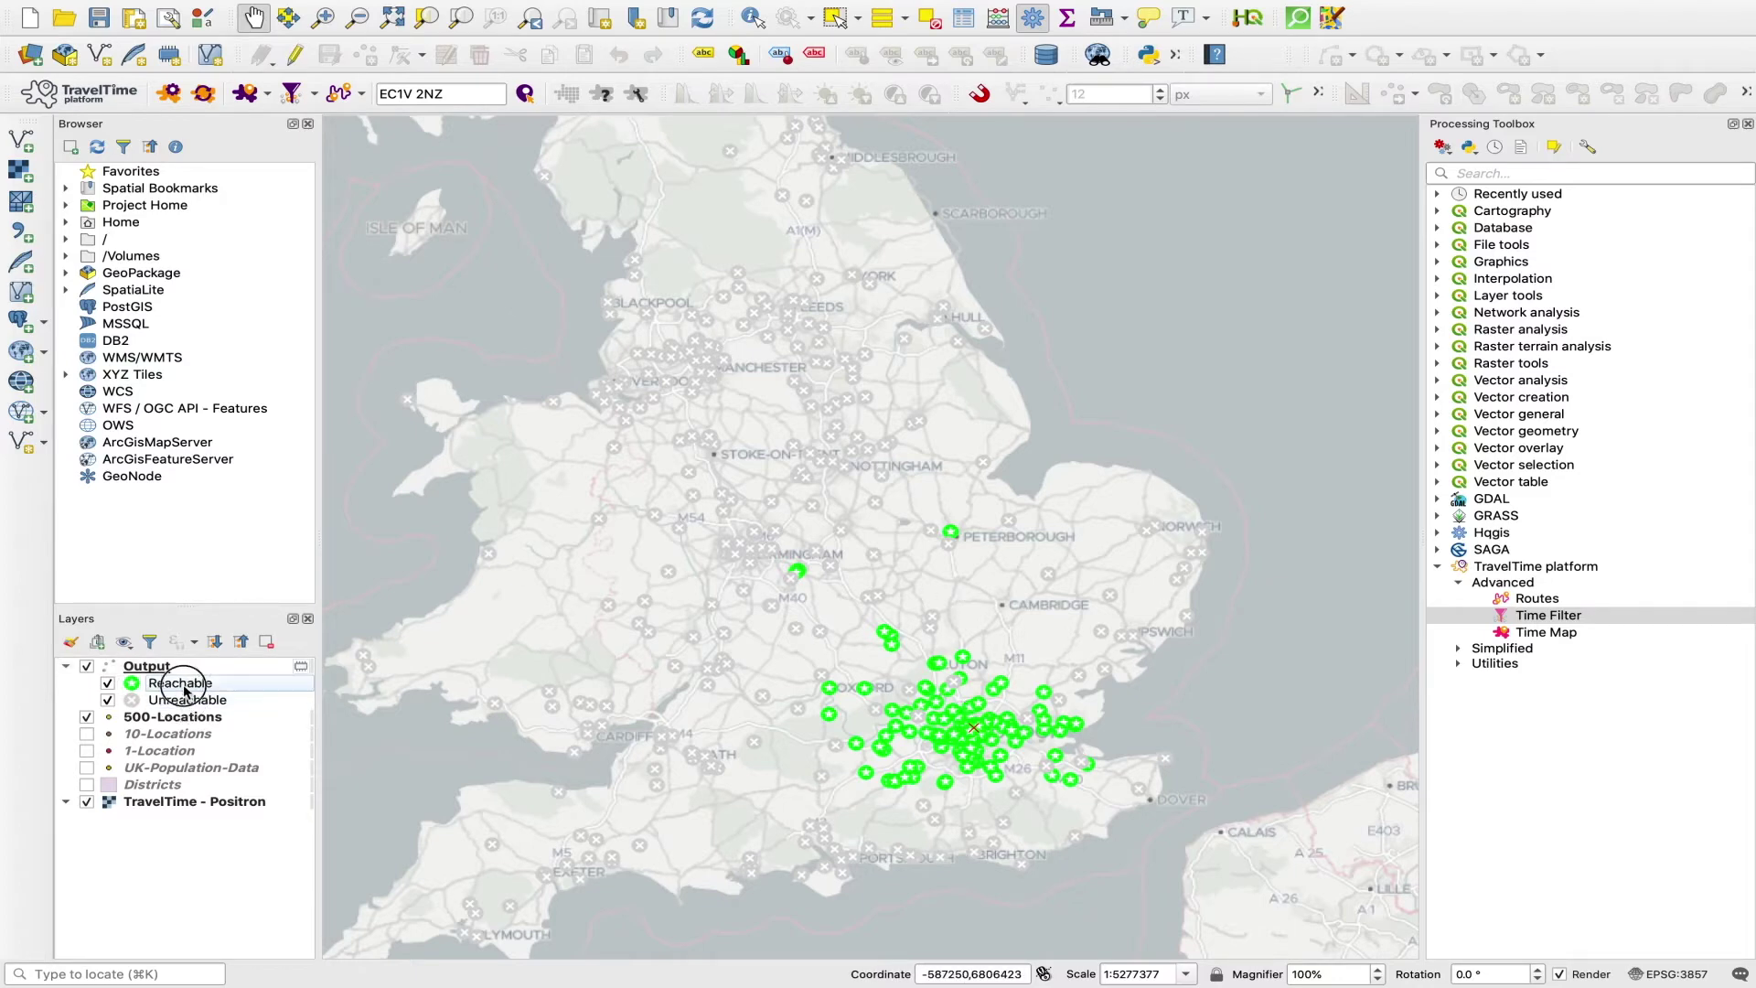
left_click(189, 685)
Step: Open the Output layer's attribute table and sort it by prop_travel_time in descending order
right_click(155, 670)
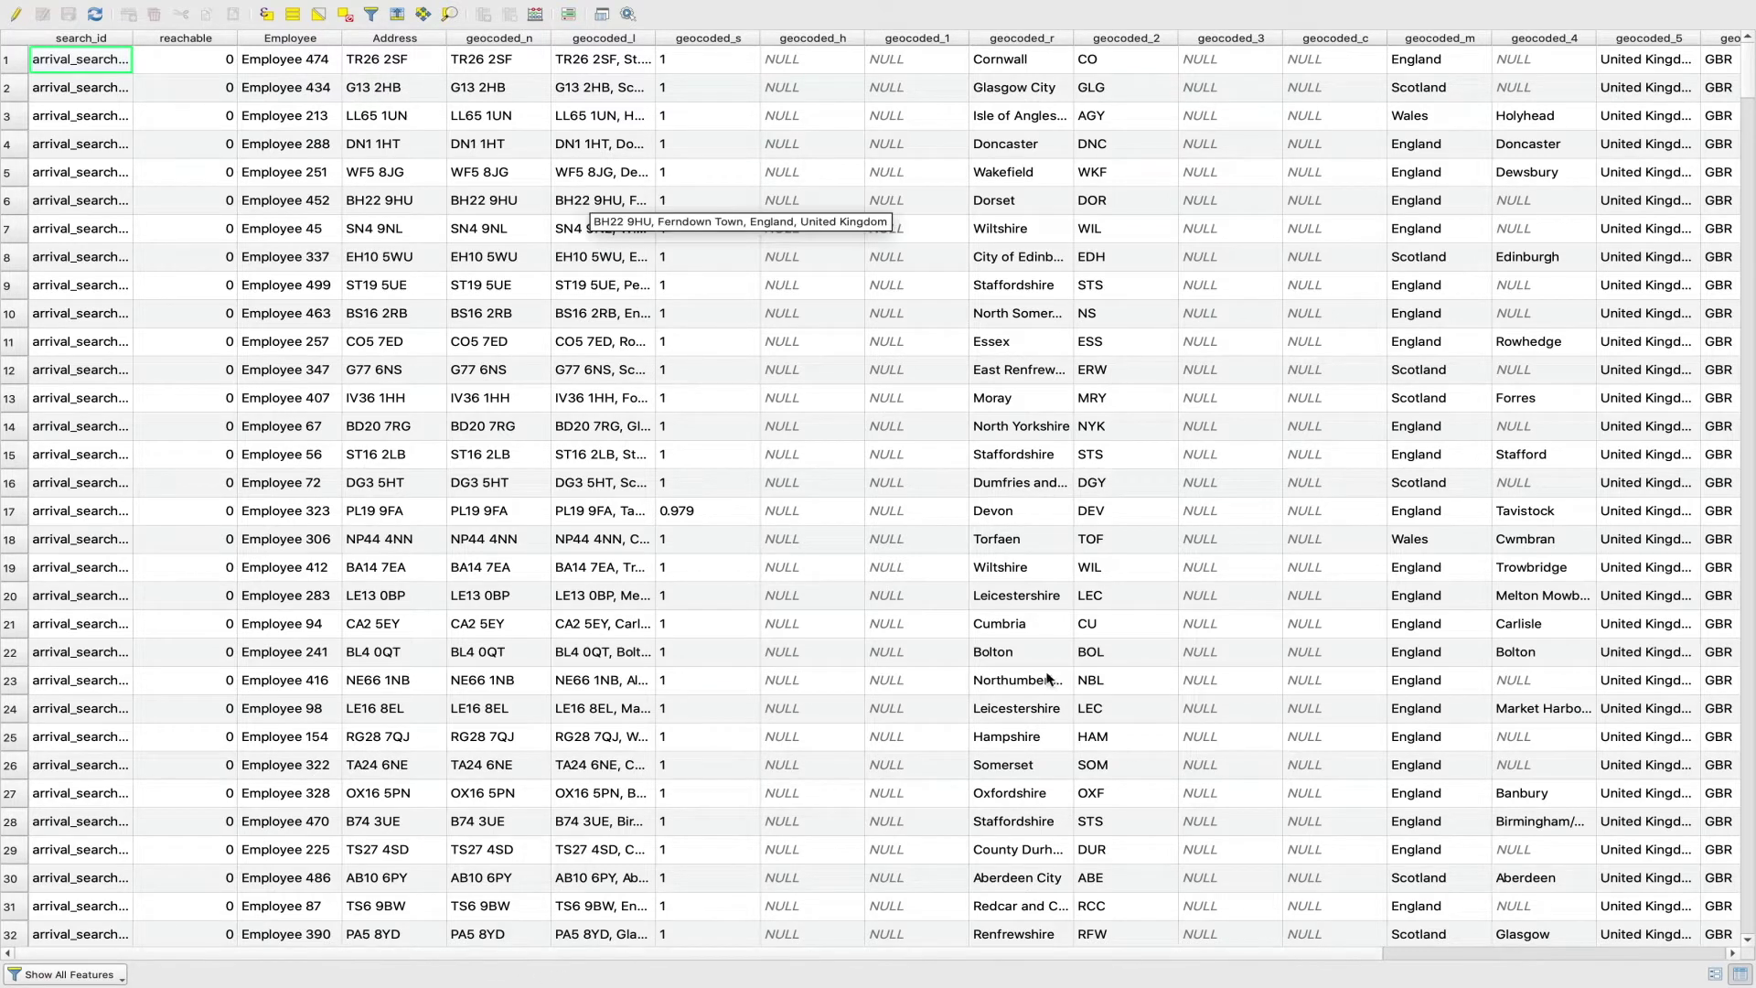
left_click(687, 951)
left_click_drag(688, 951, 1336, 934)
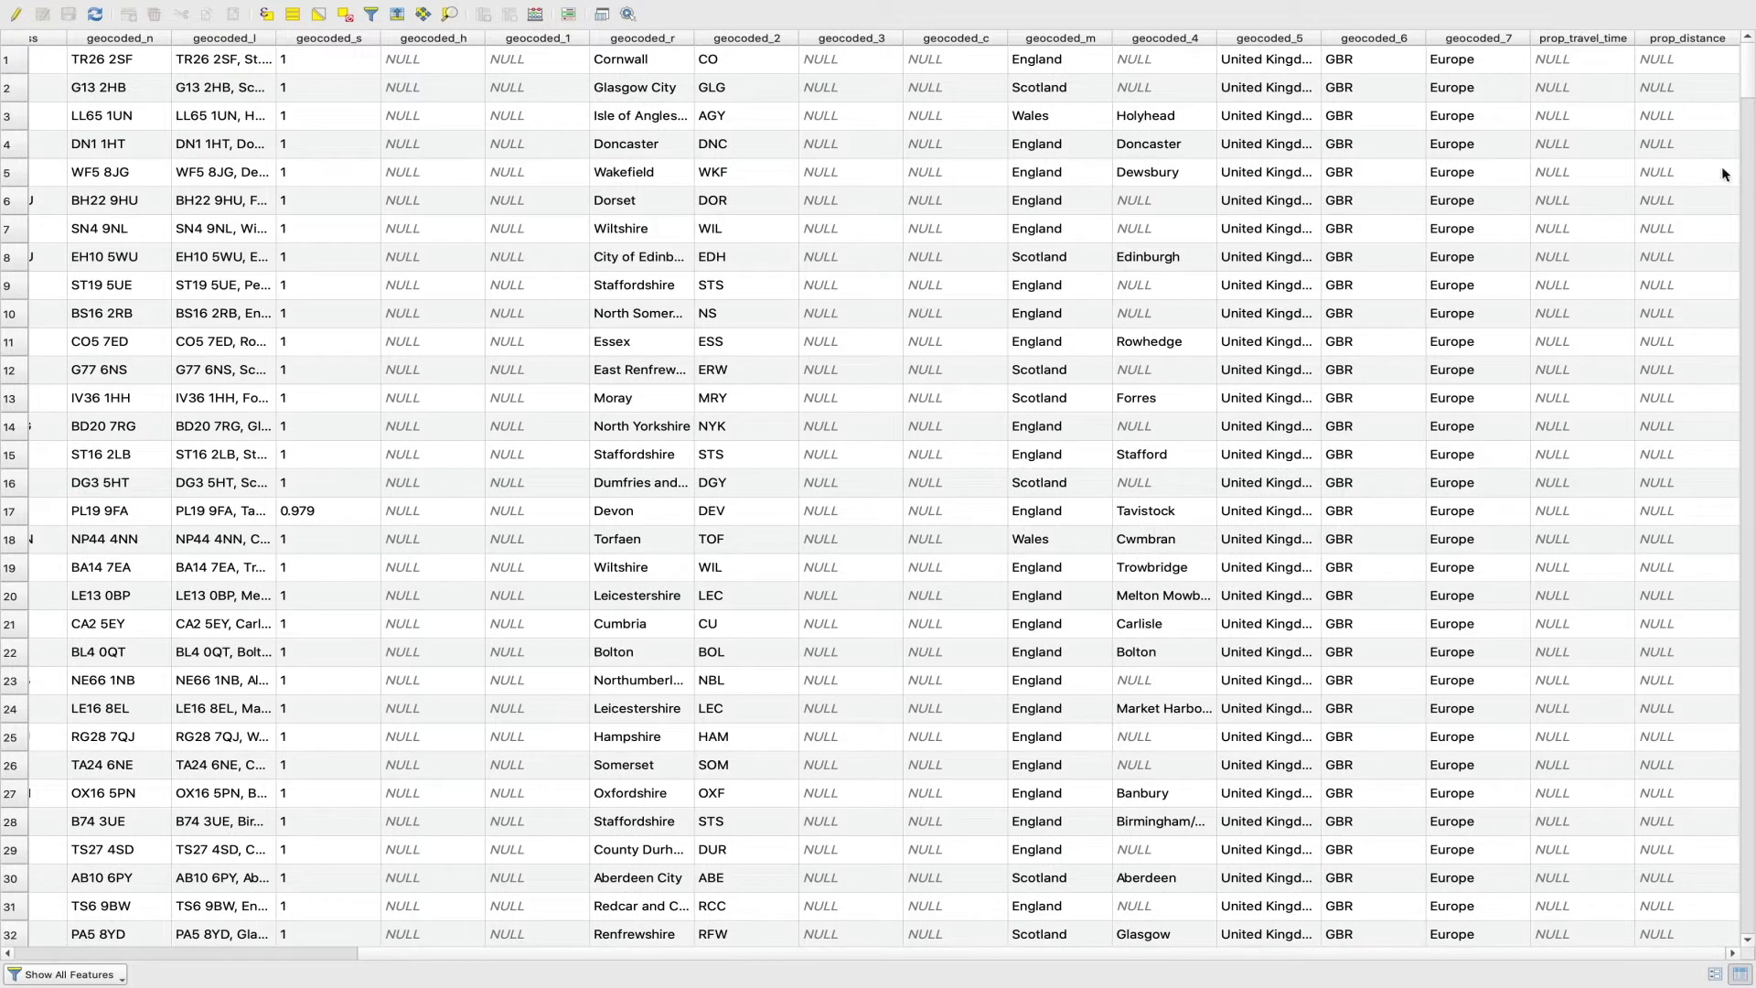
left_click(1581, 41)
left_click(1578, 36)
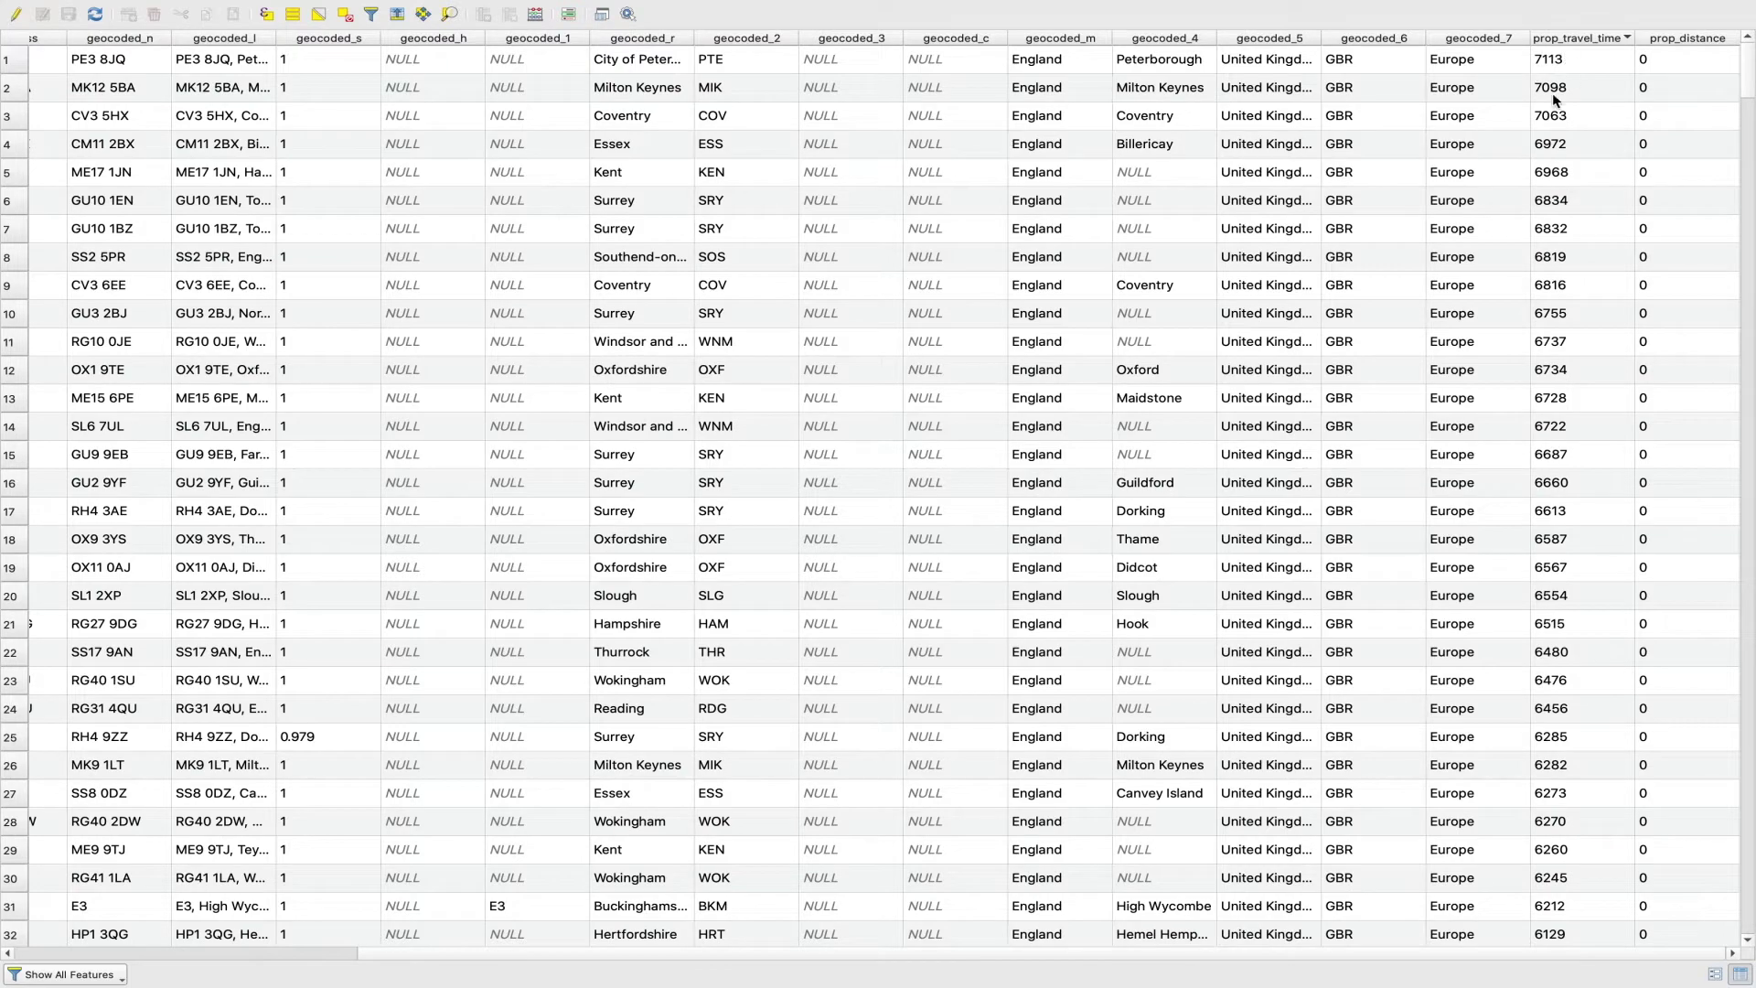
Step: Review the prop_travel_time values of the reachable and unreachable records, and close the attribute table
scroll(1560, 91, "down", 14)
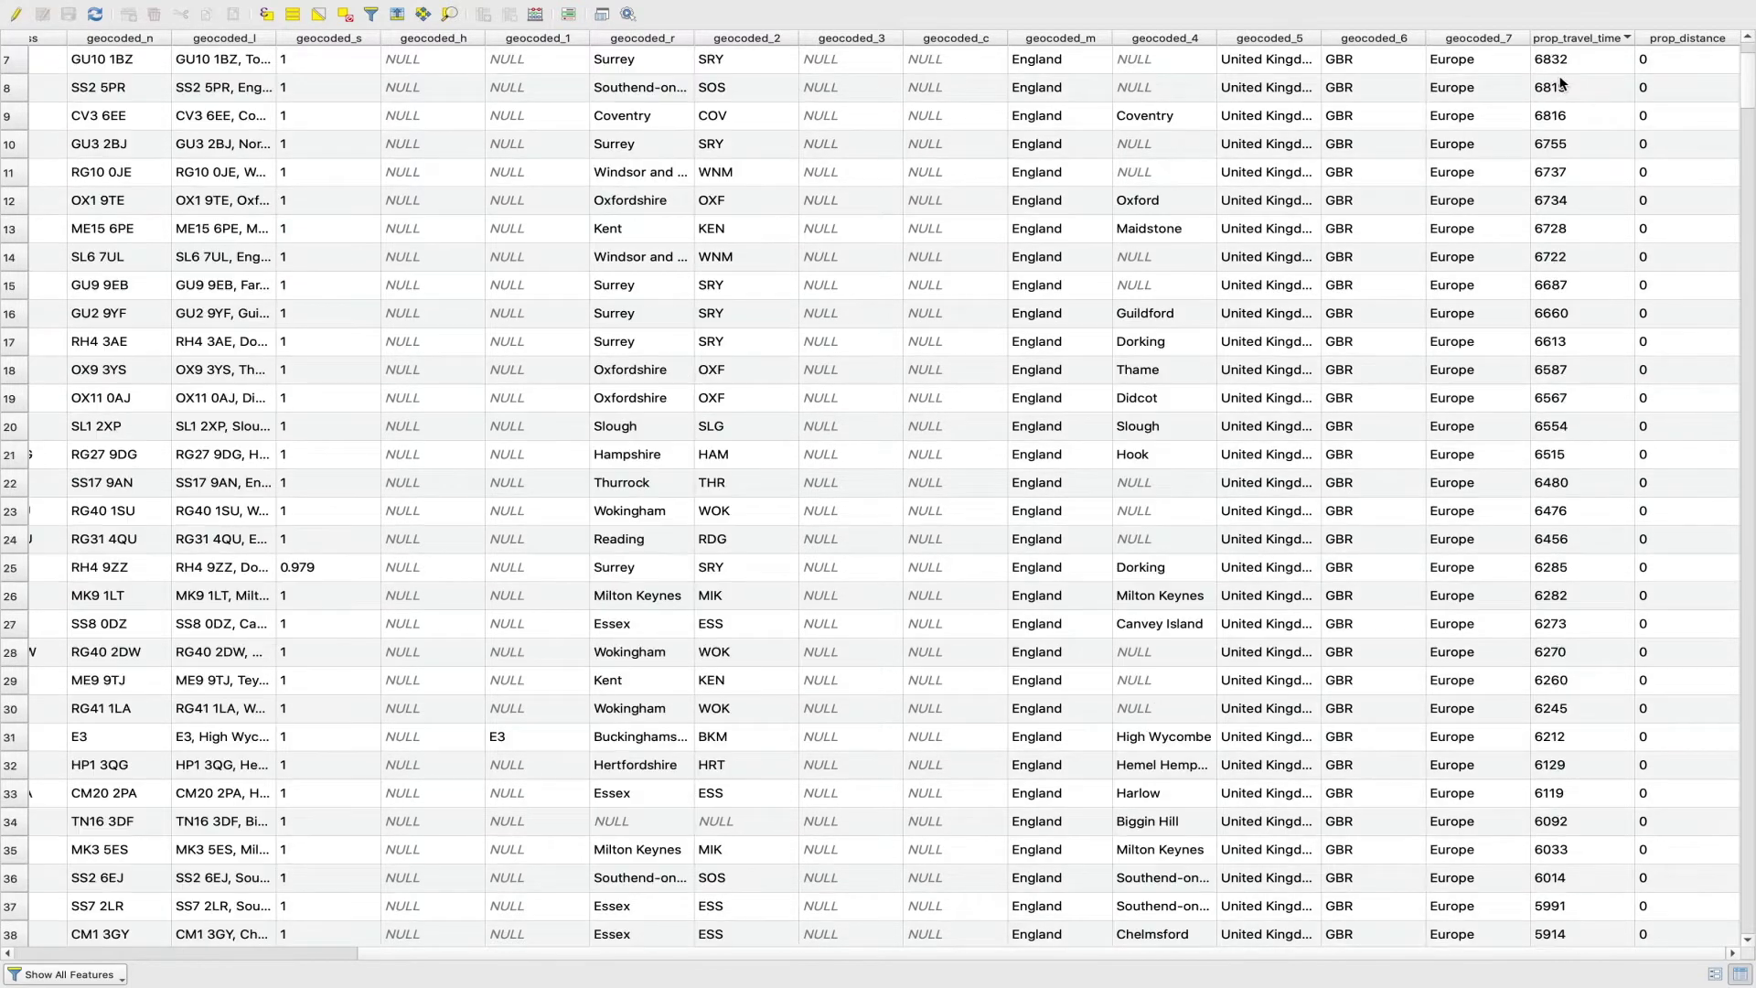
scroll(1560, 88, "down", 4)
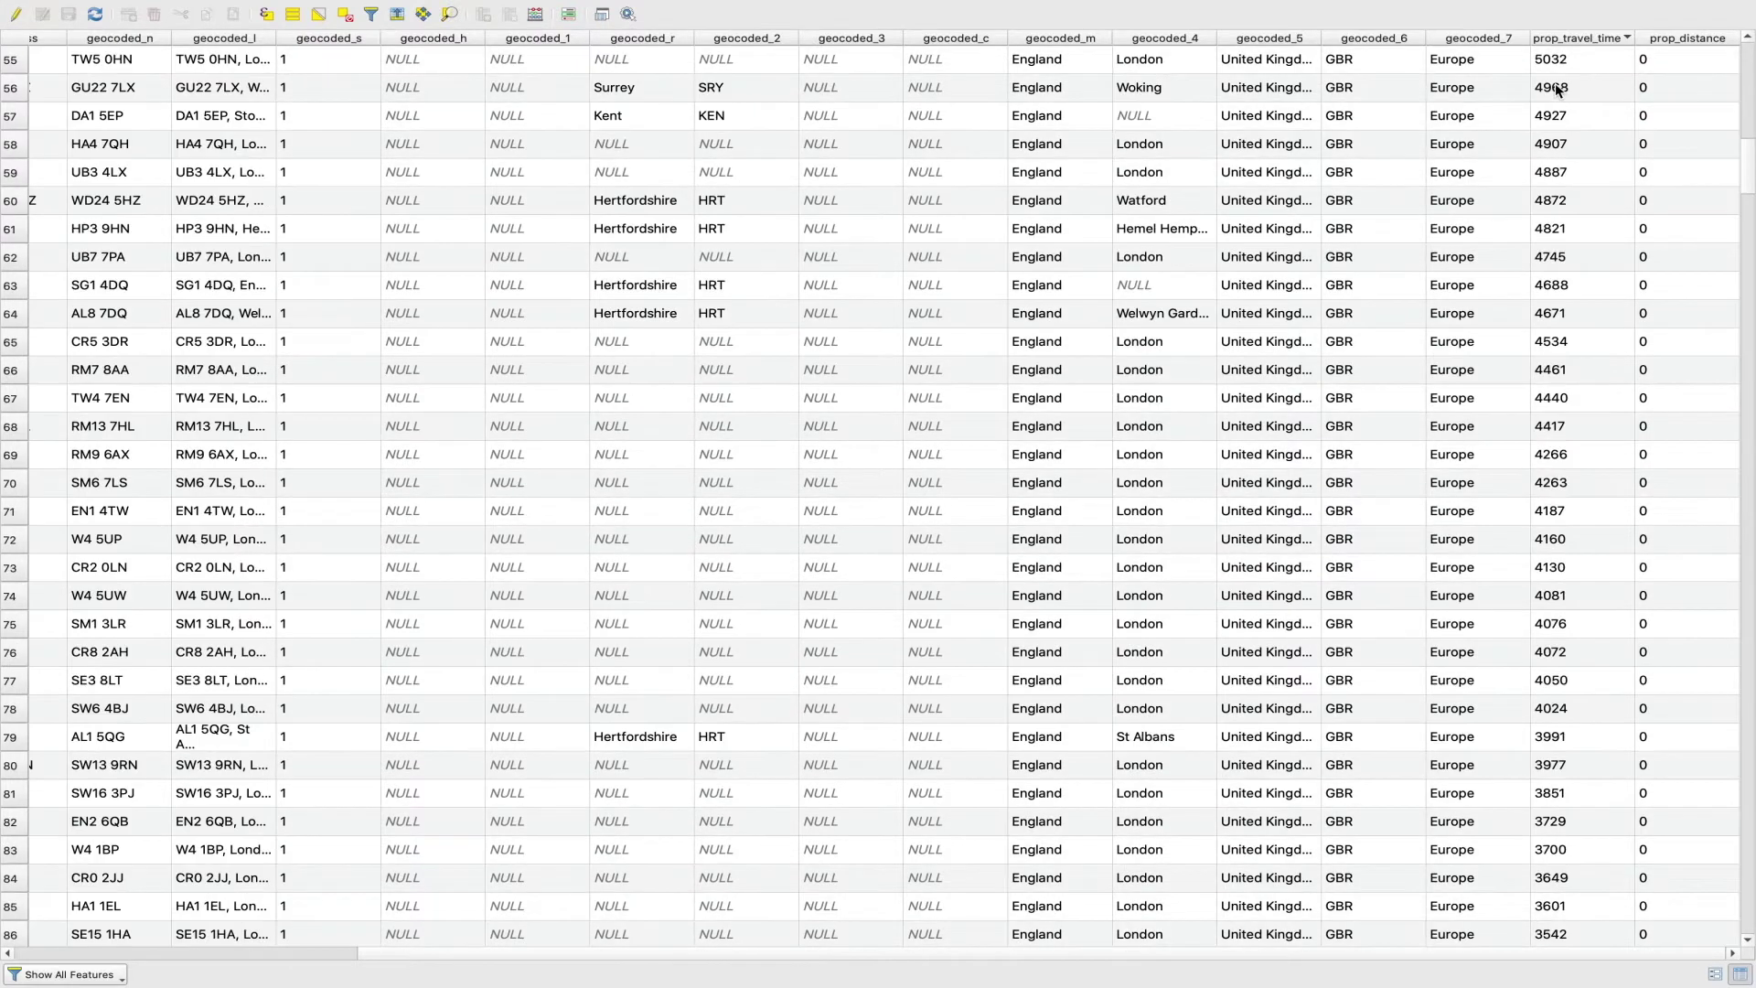
scroll(1560, 89, "down", 5)
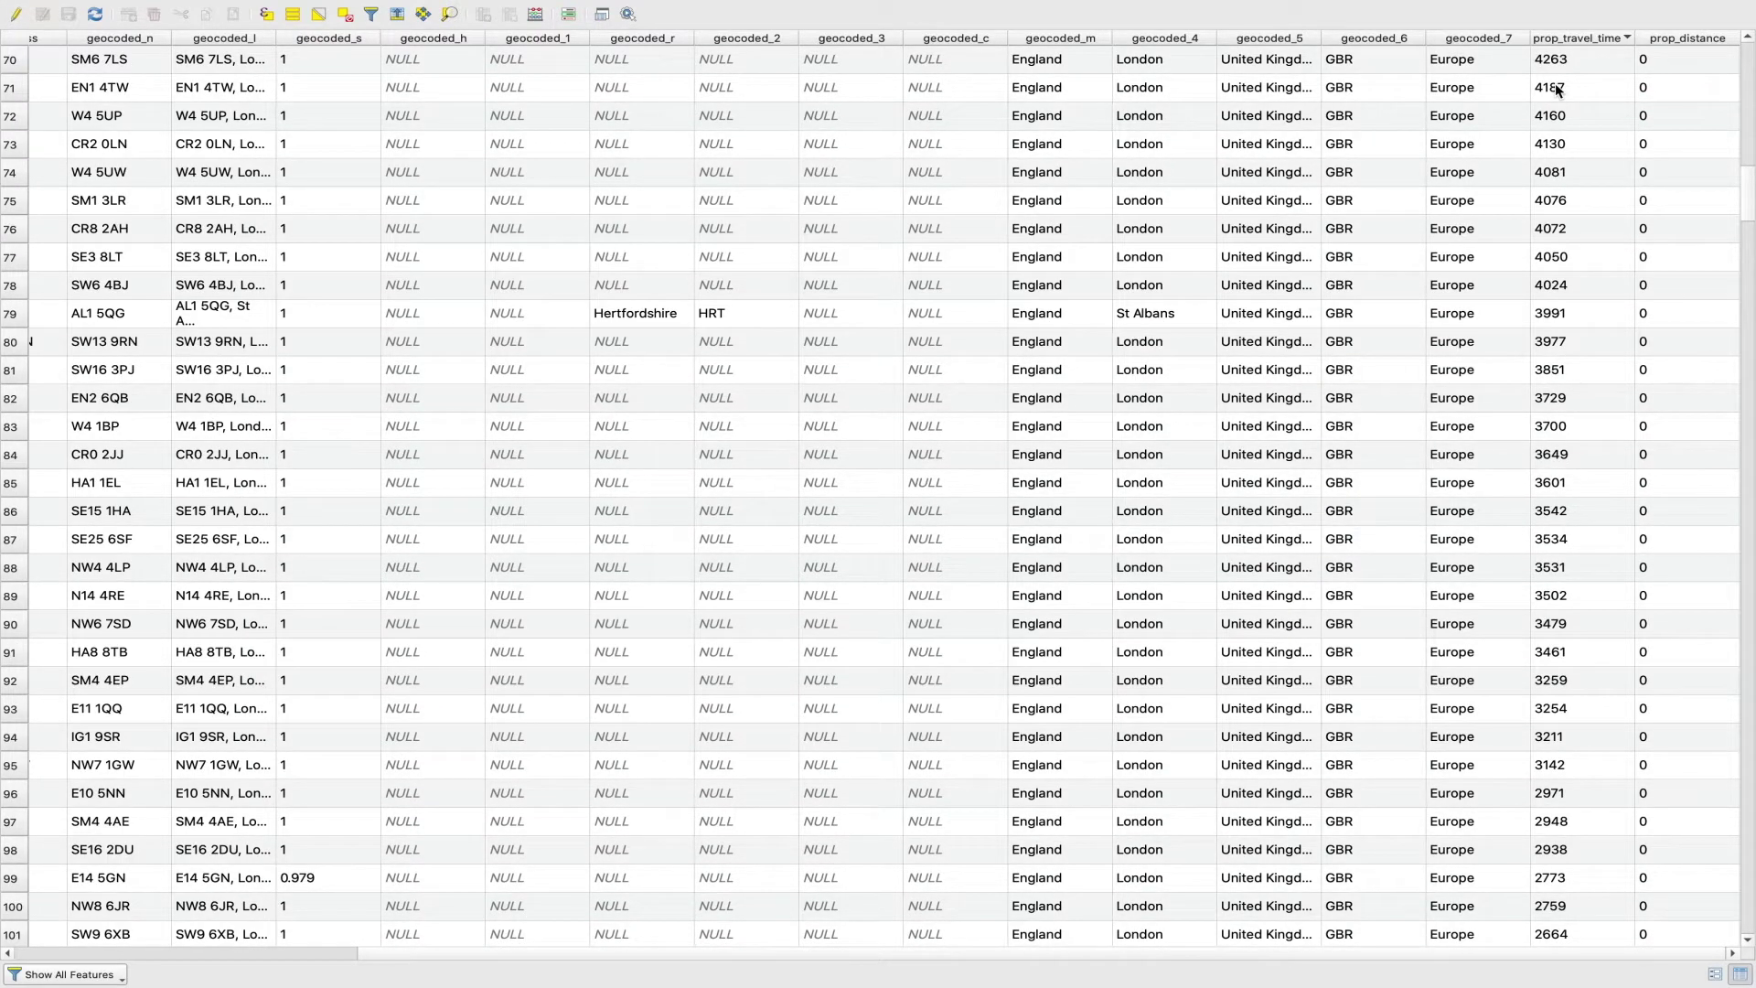
scroll(1587, 284, "down", 19)
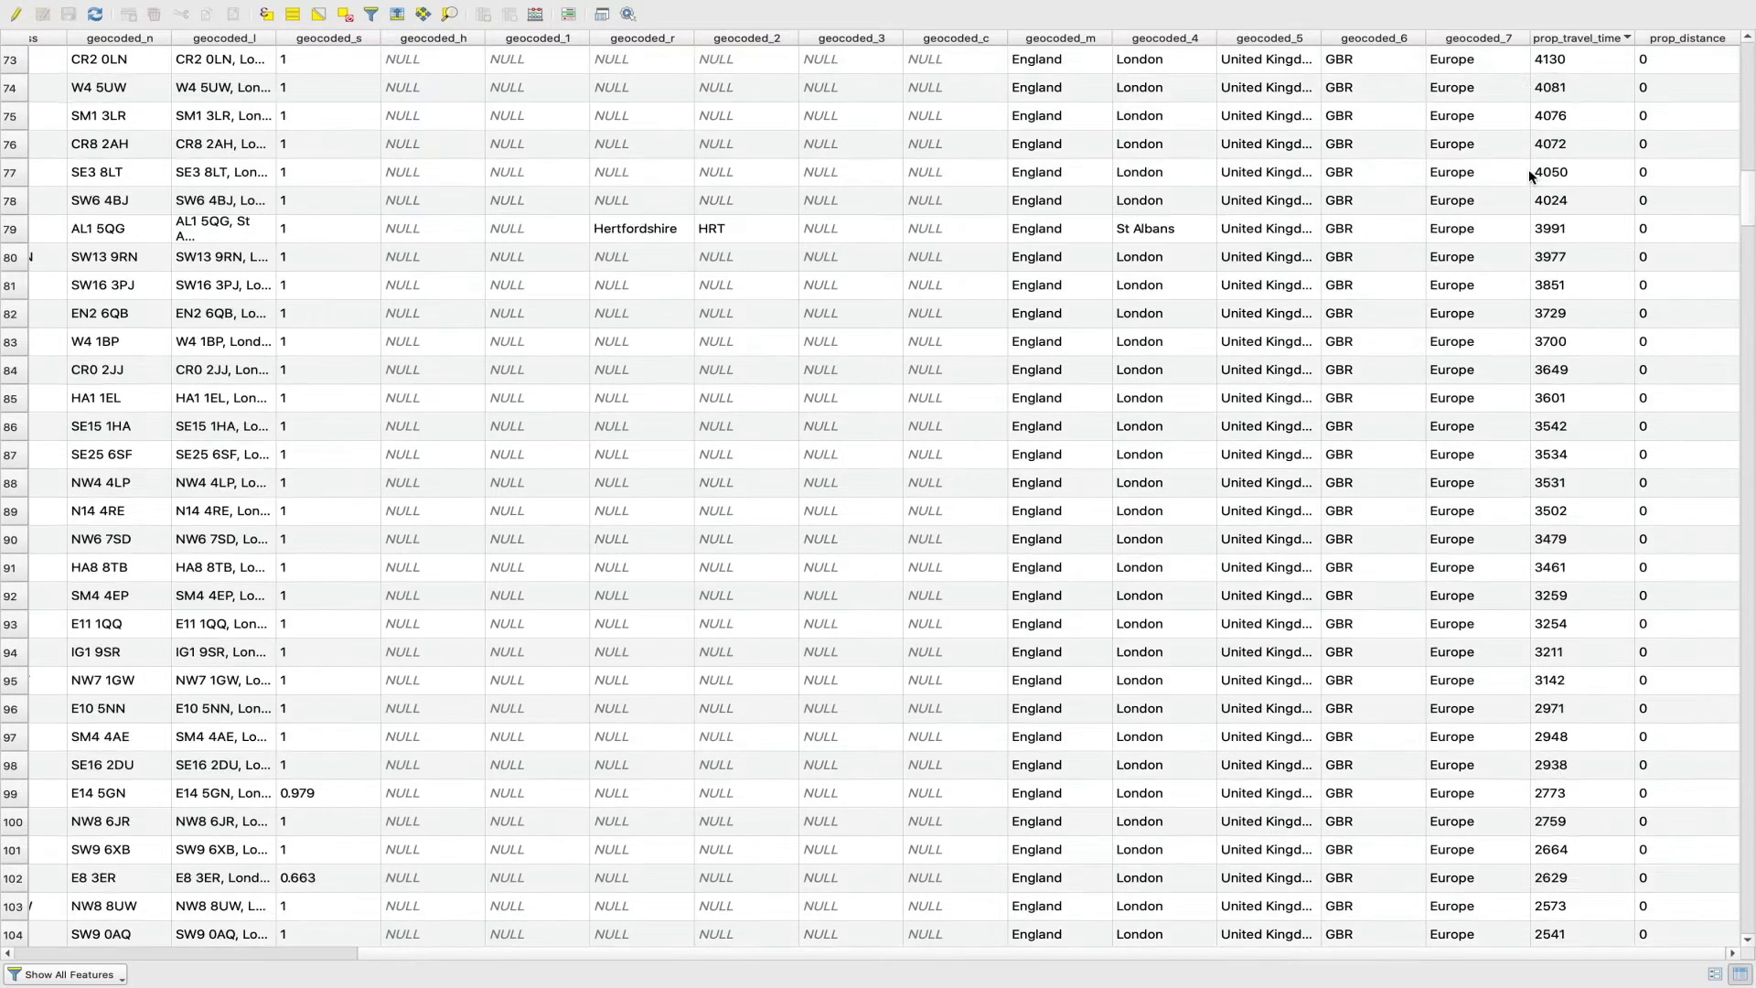
scroll(1538, 176, "up", 7)
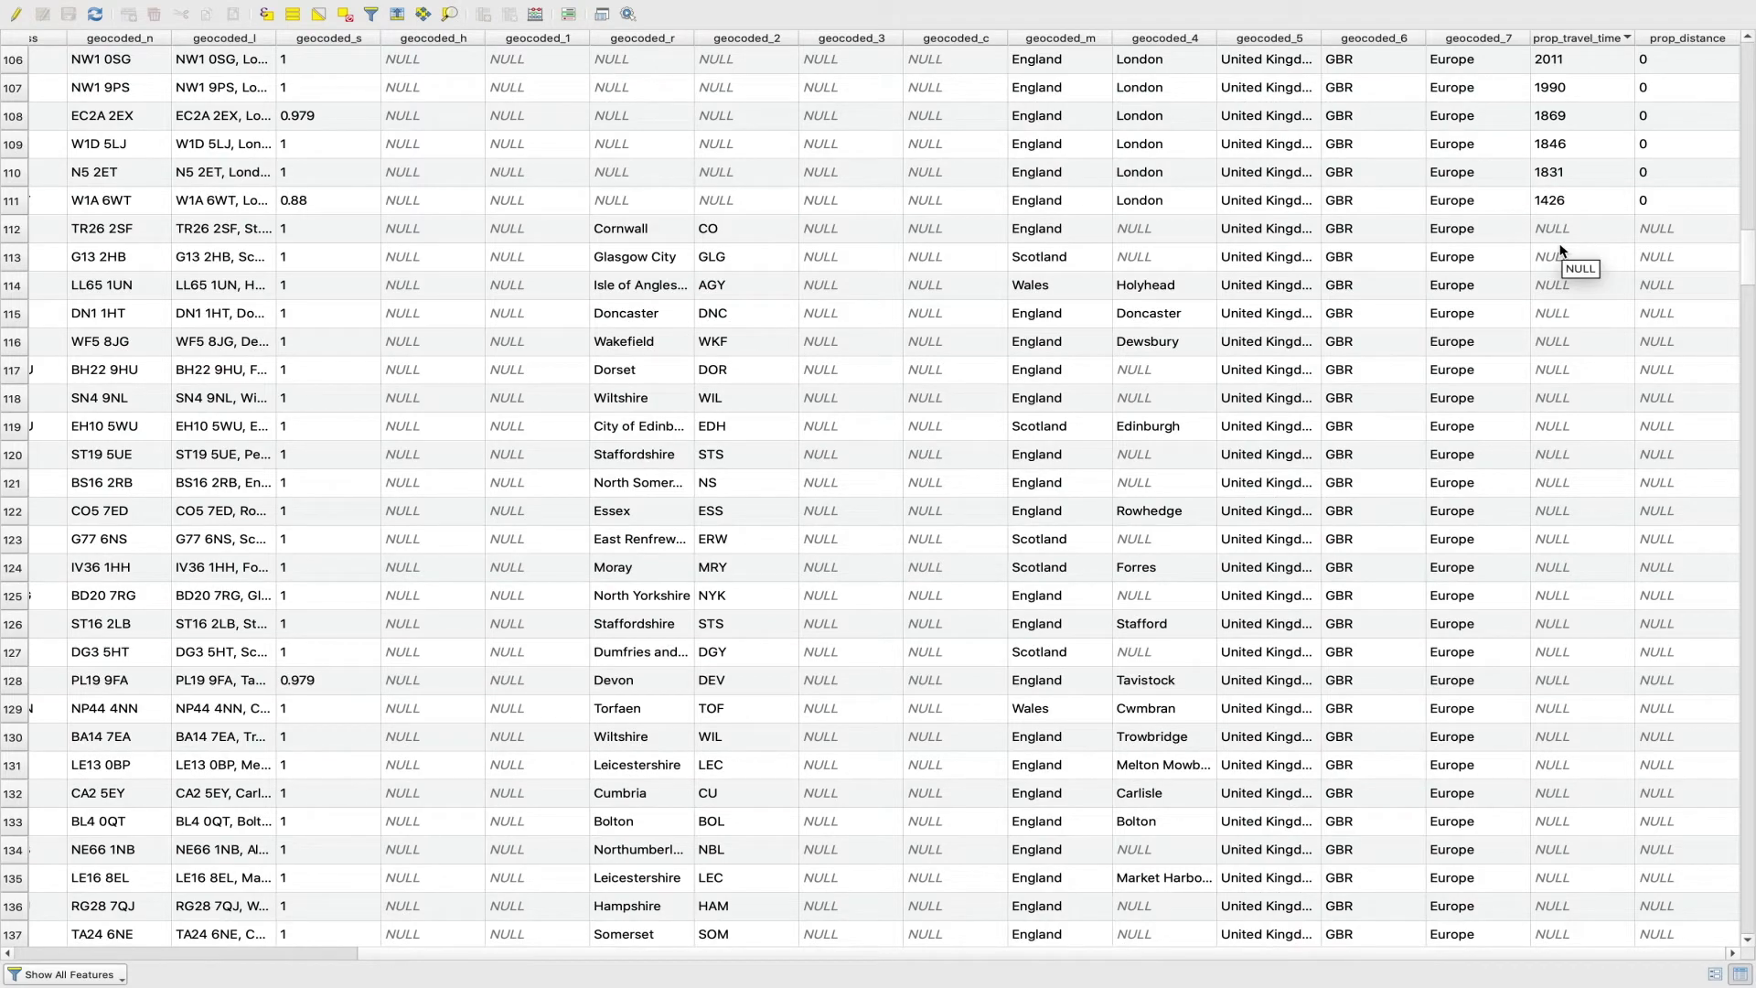
scroll(1561, 248, "down", 10)
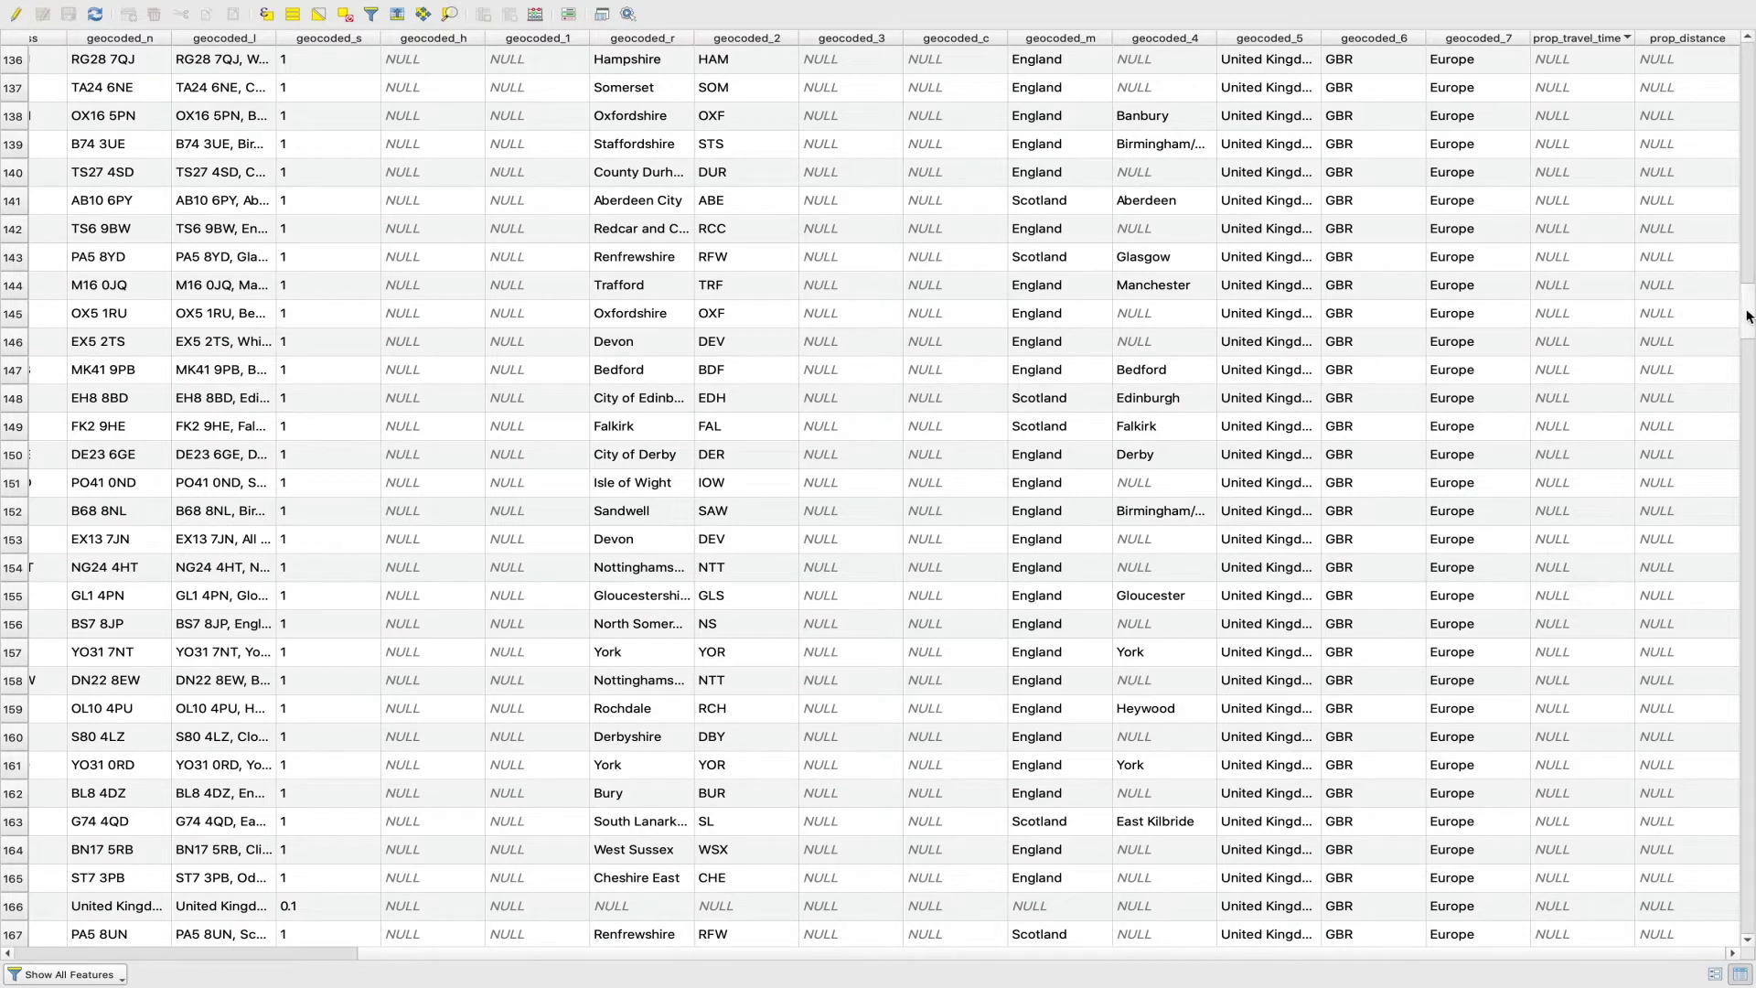
left_click_drag(1746, 317, 1748, 232)
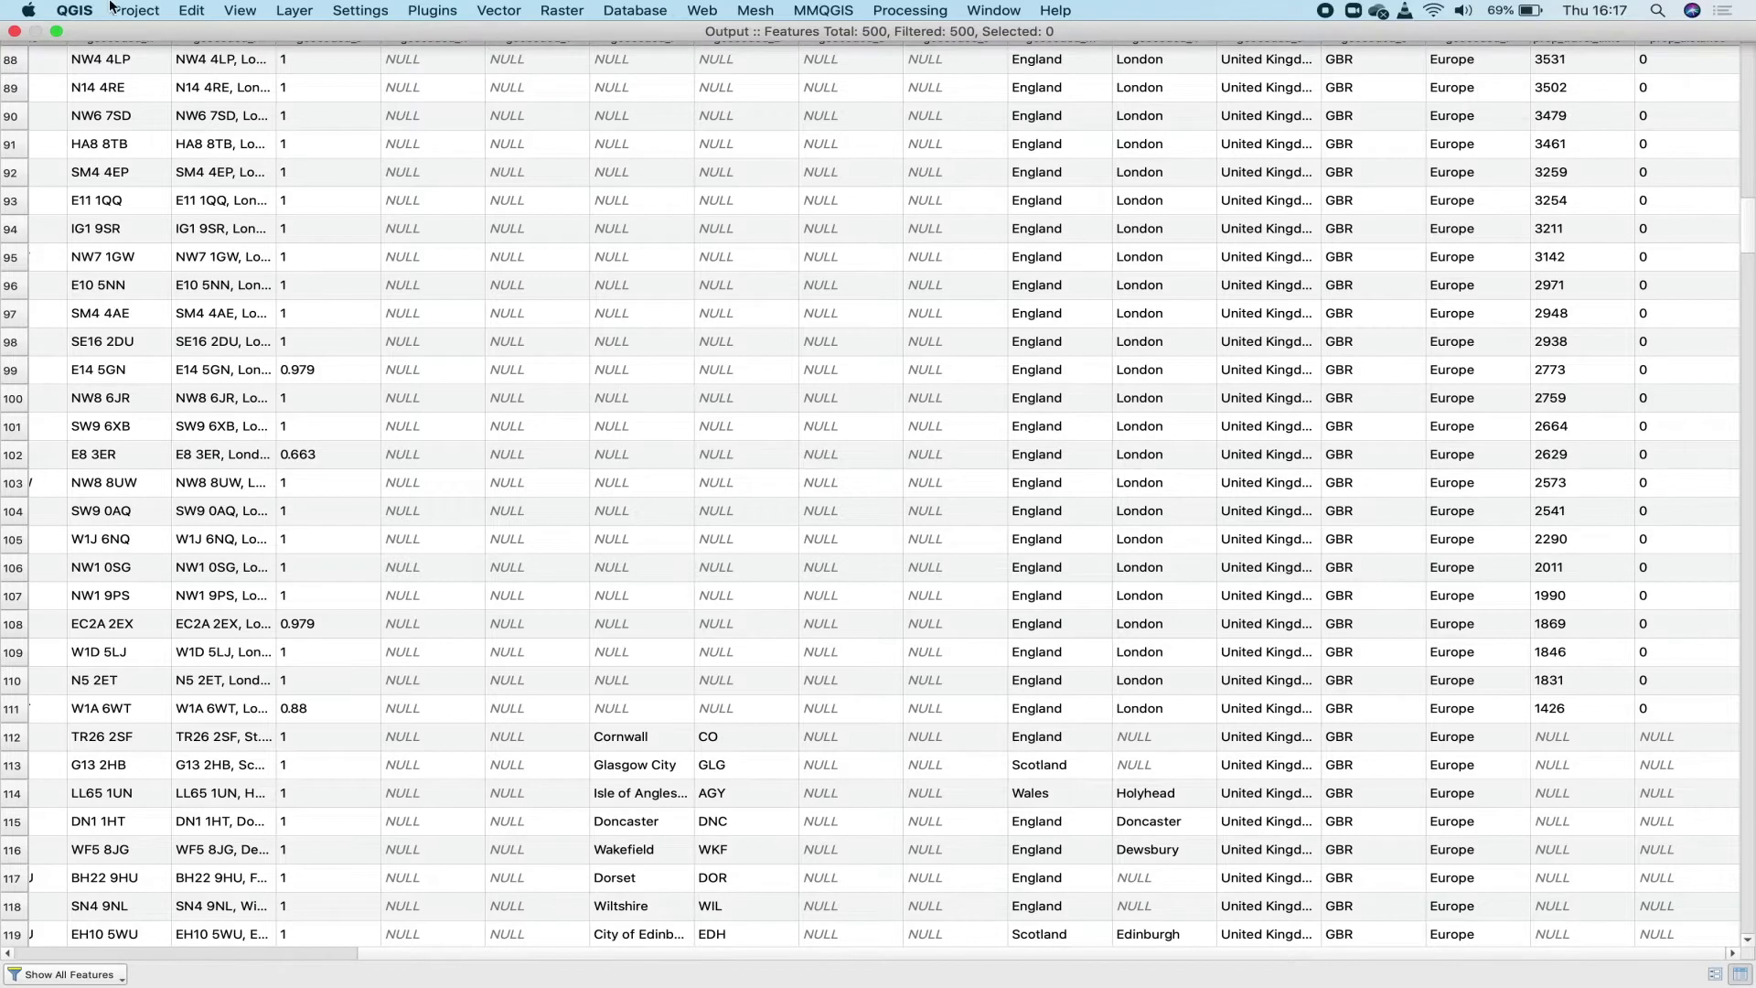
left_click(14, 32)
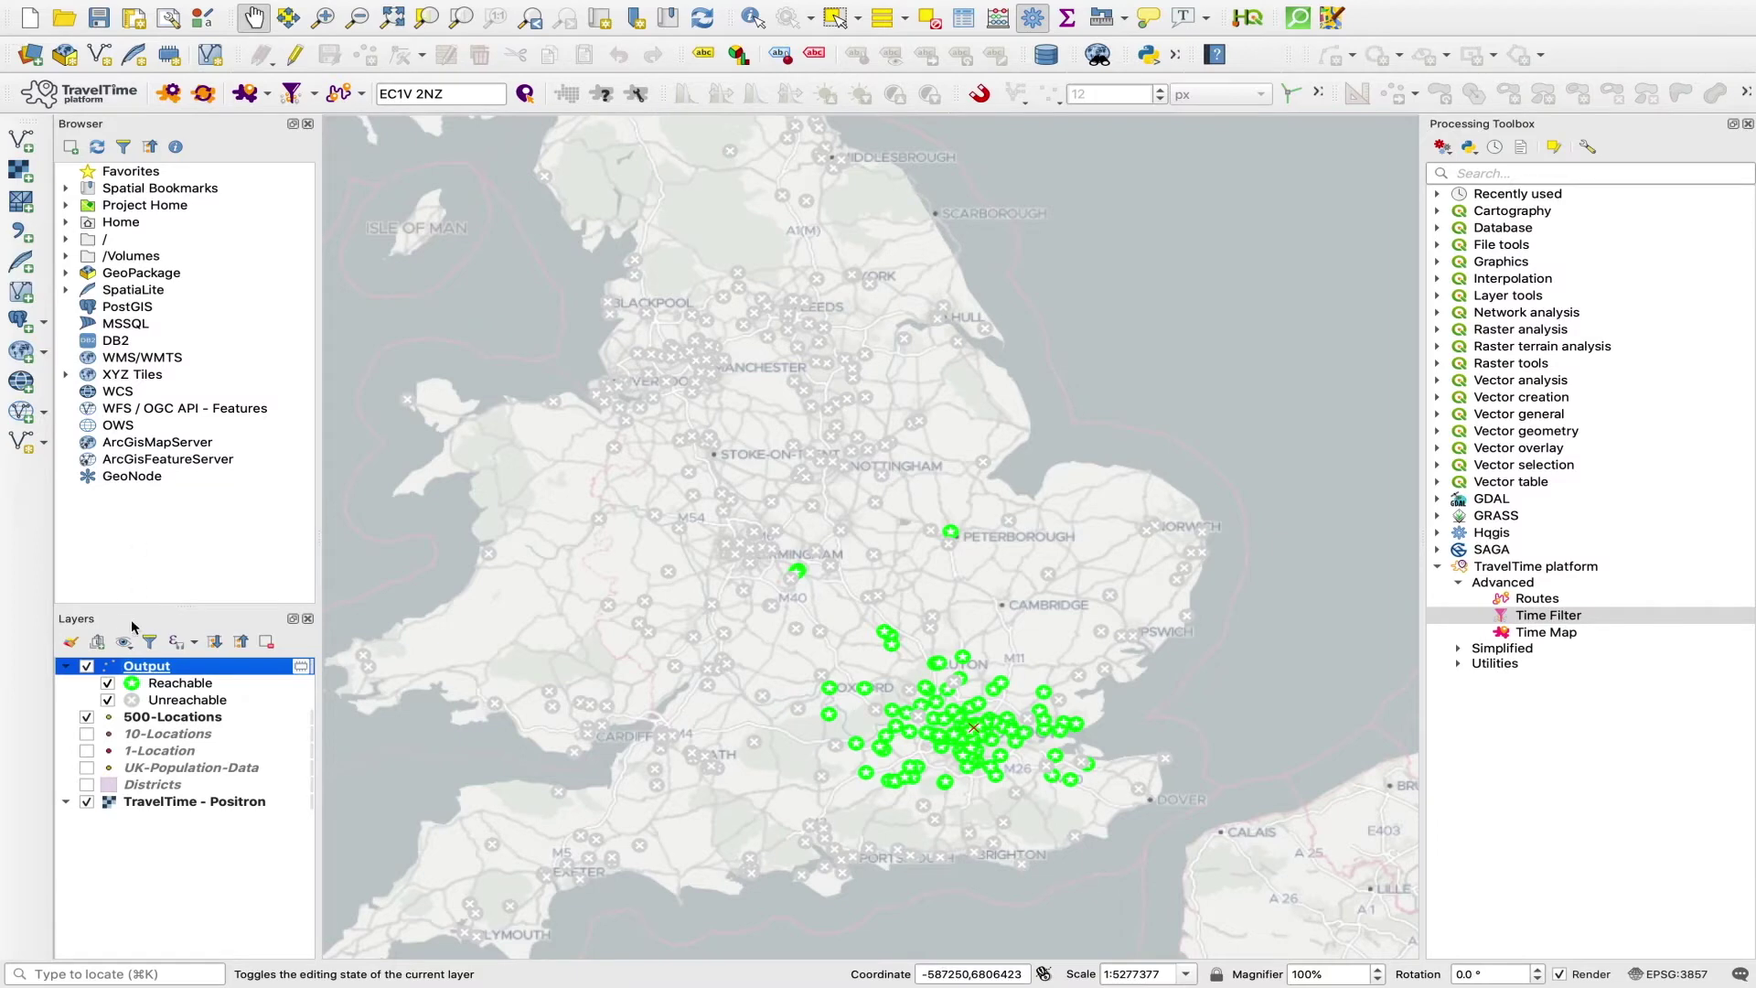
Step: Remove the Output layer from the project
right_click(156, 670)
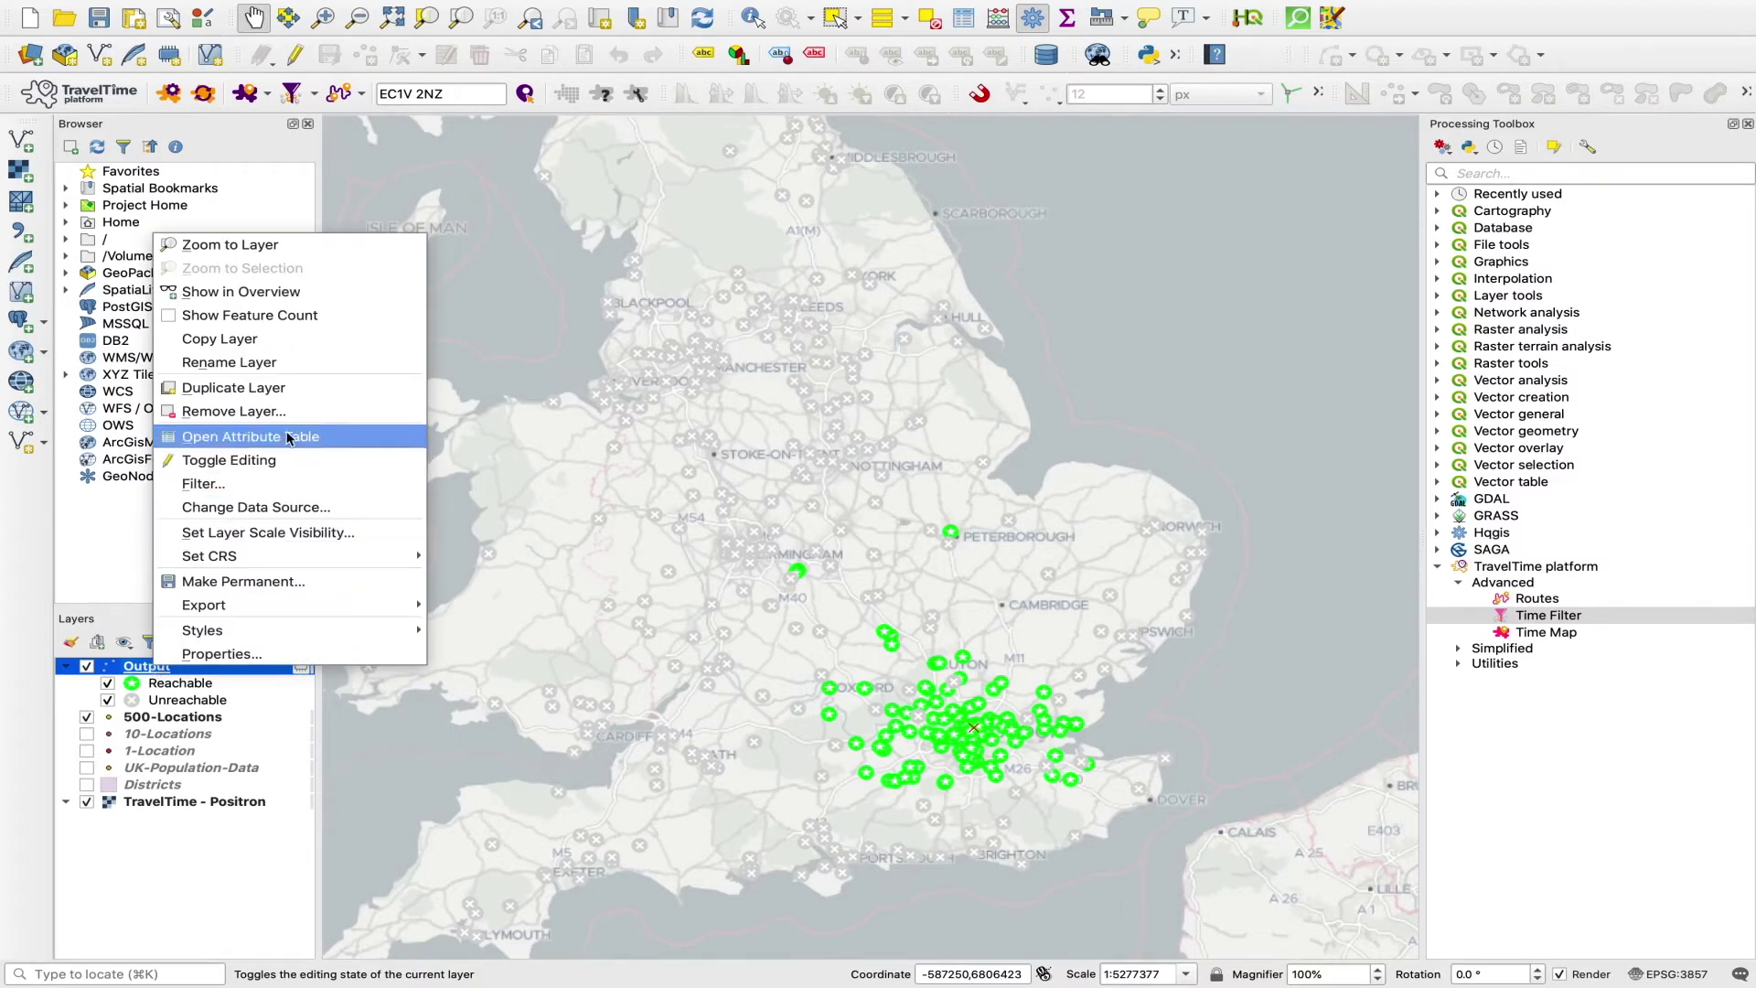
left_click(276, 410)
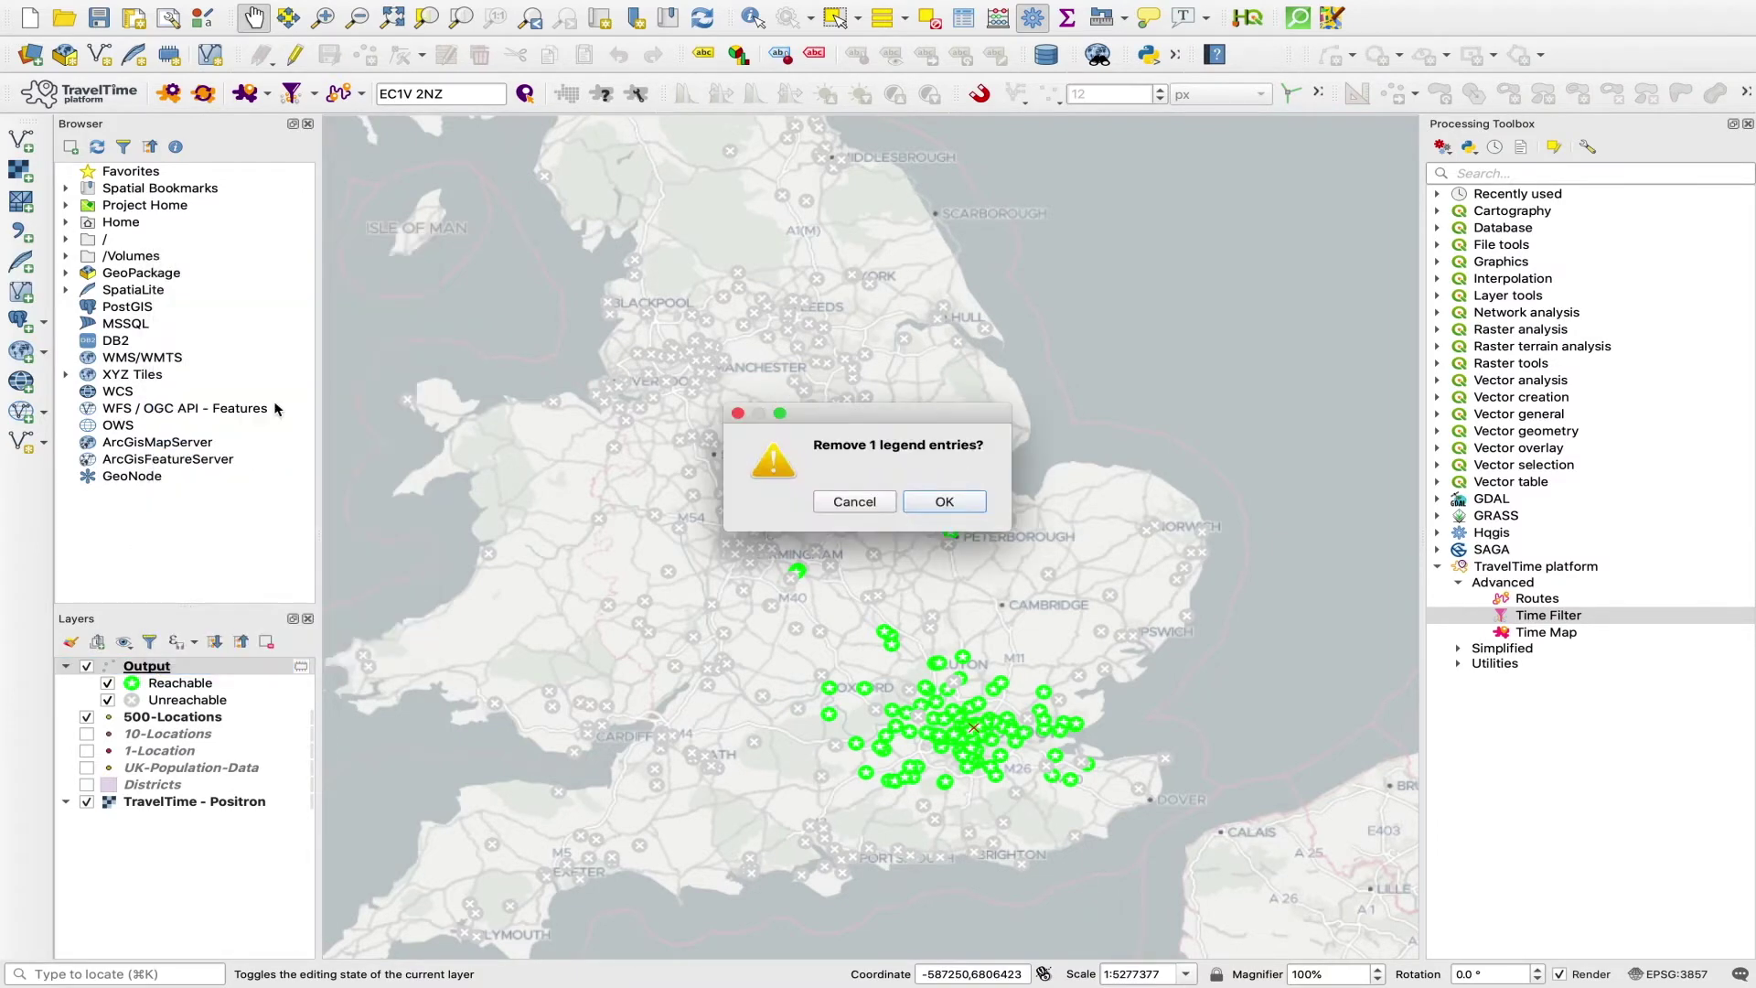
left_click(955, 503)
Step: Run the quick time filter on the 500-Locations layer from the London address, using driving for 240 minutes
left_click(292, 94)
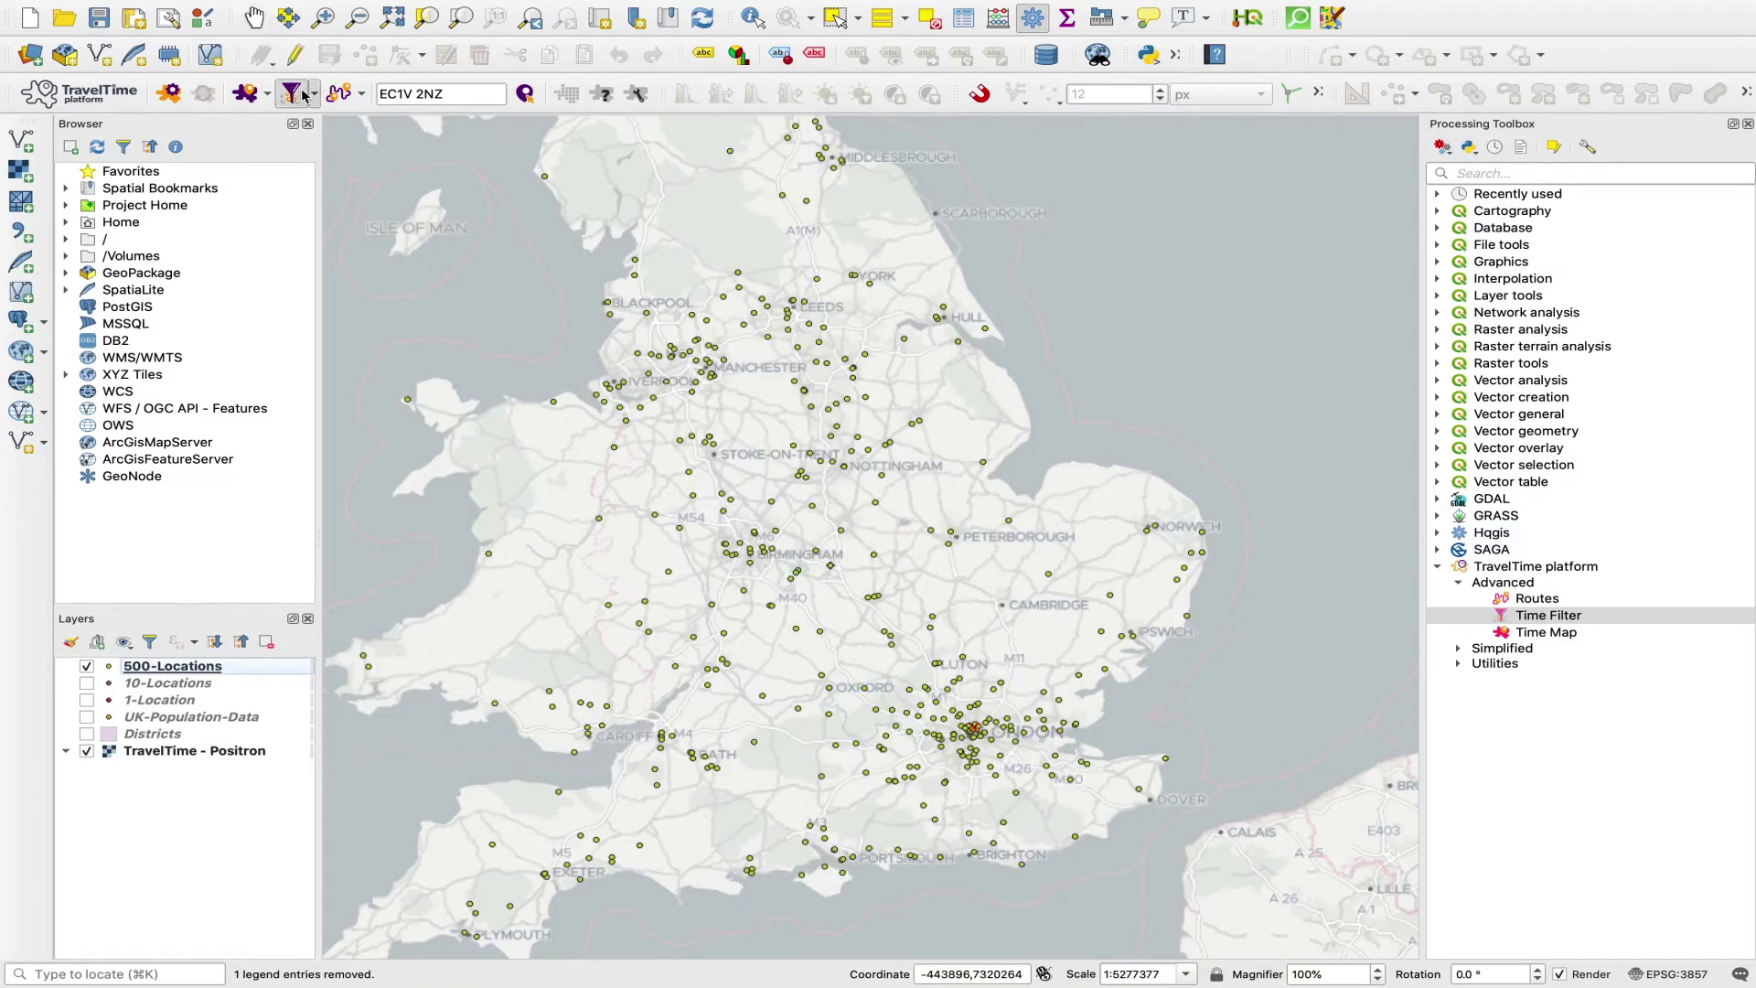
left_click(315, 101)
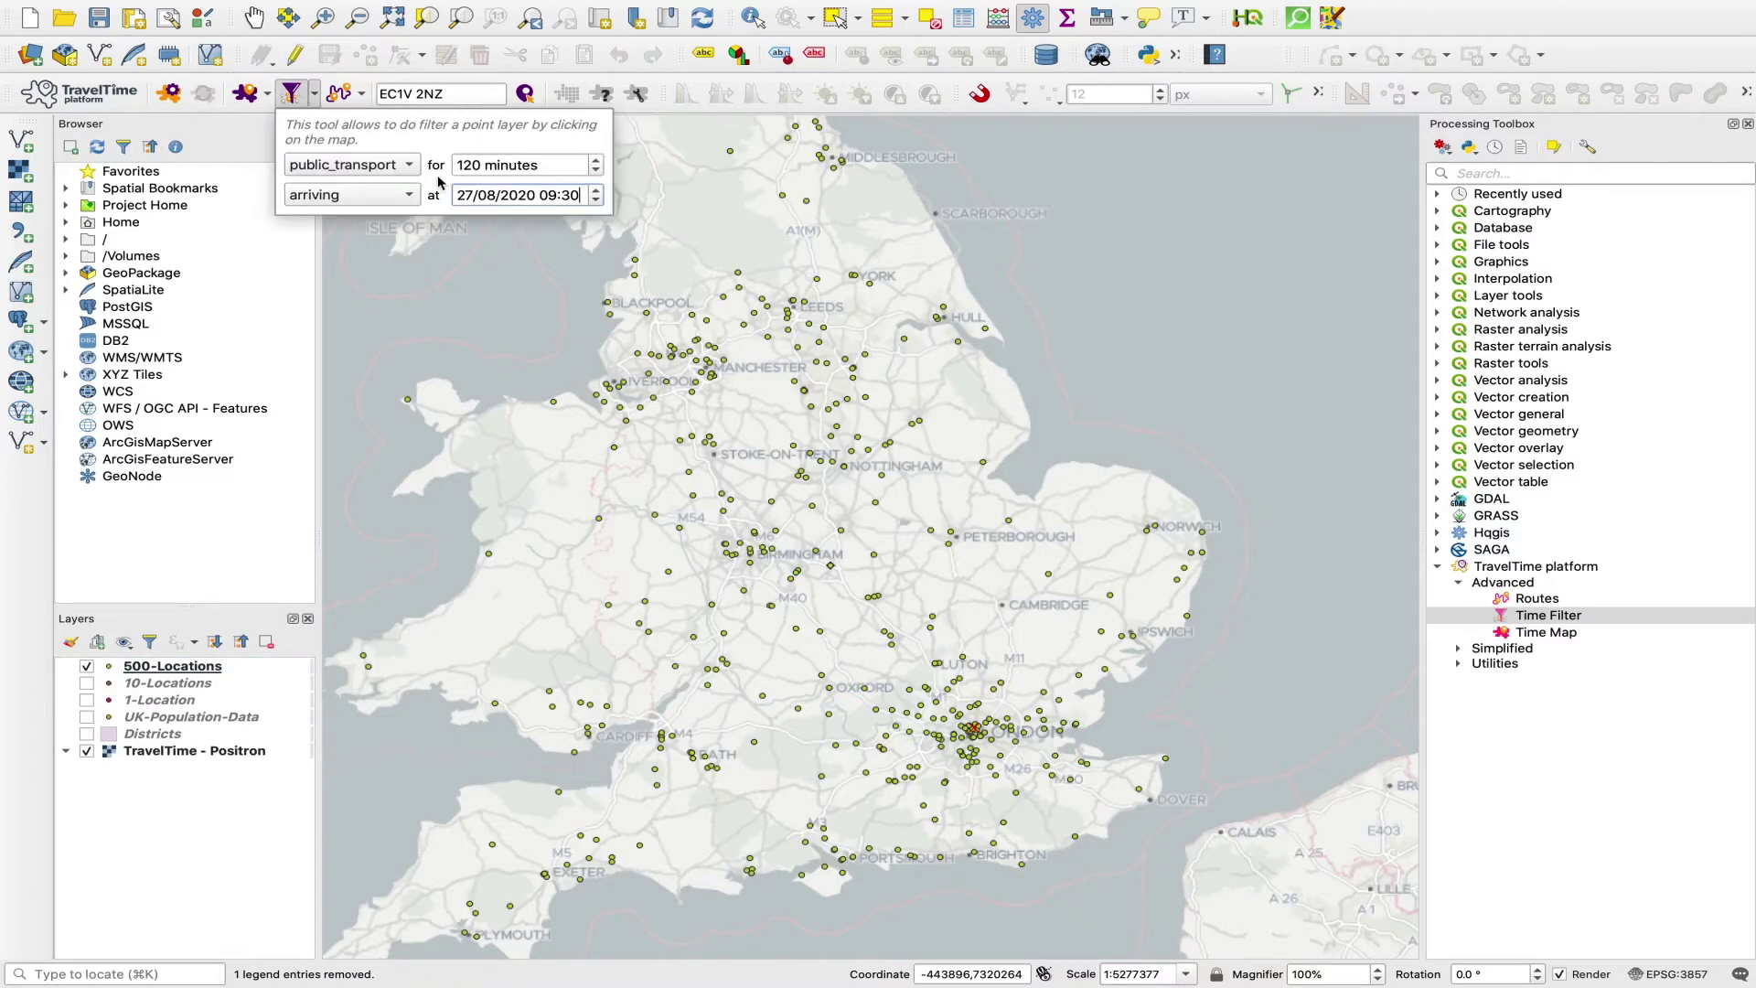
left_click(417, 170)
left_click(331, 236)
left_click(480, 167)
key("BackSpace")
type("40")
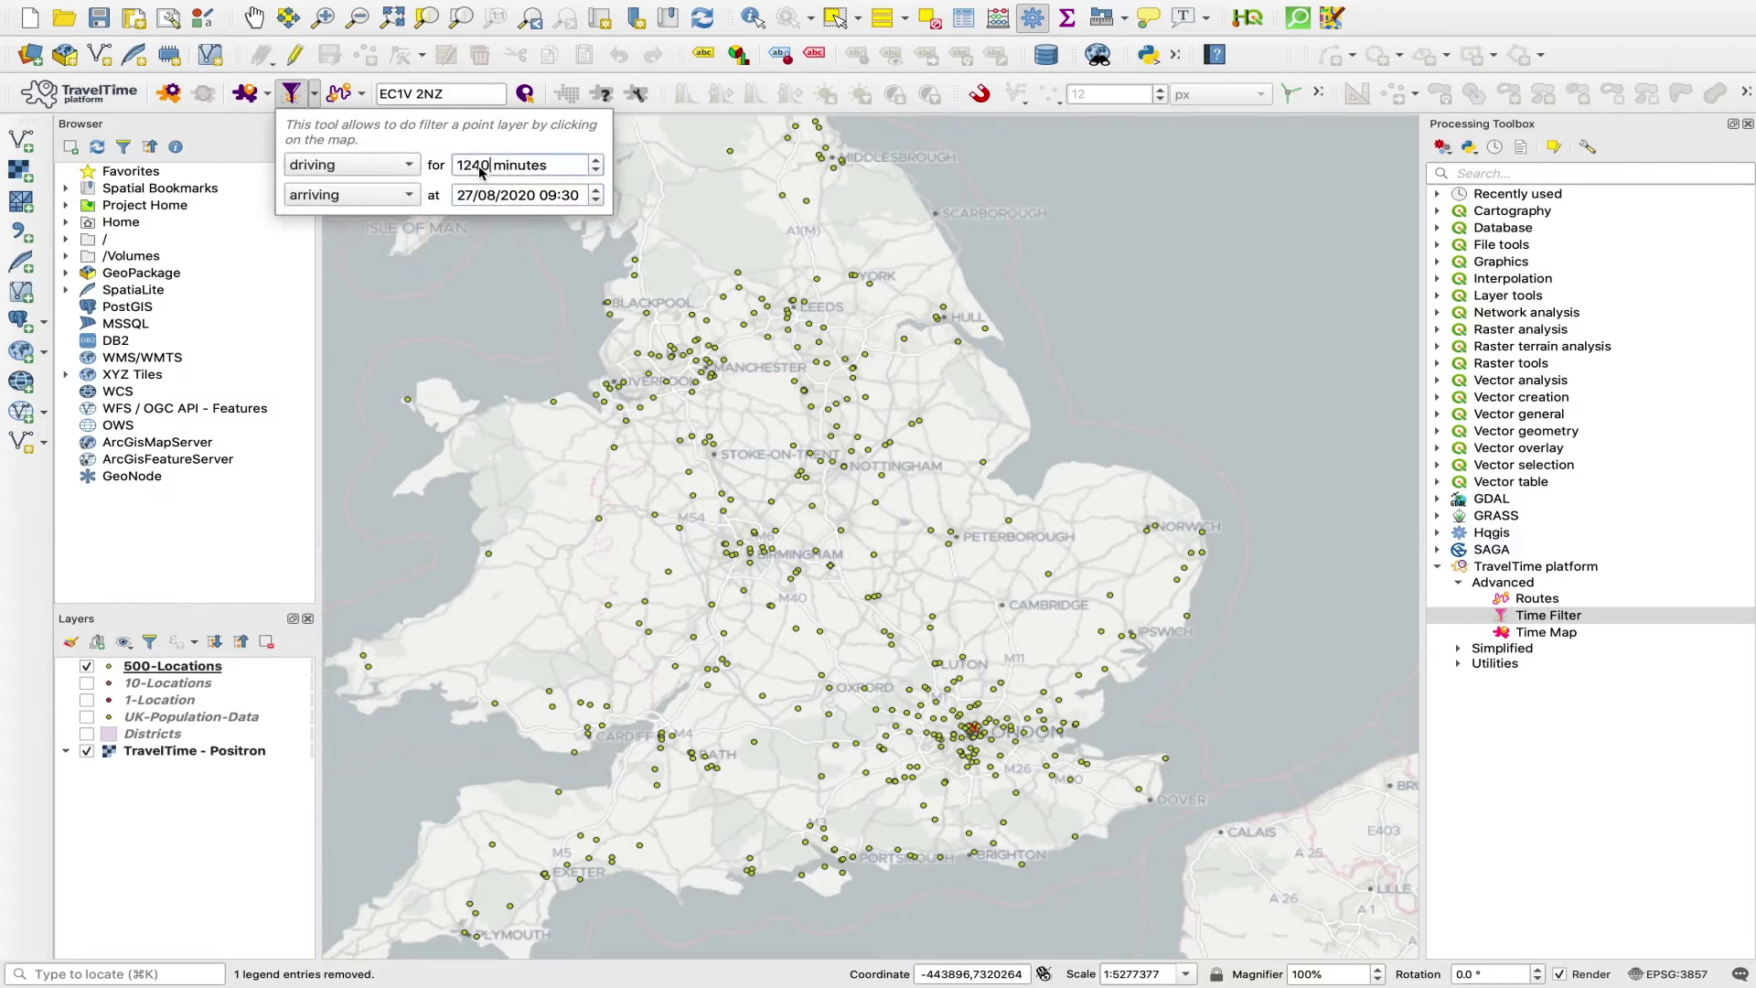
key("Left")
key("Left")
key("Left")
key("BackSpace")
left_click(291, 95)
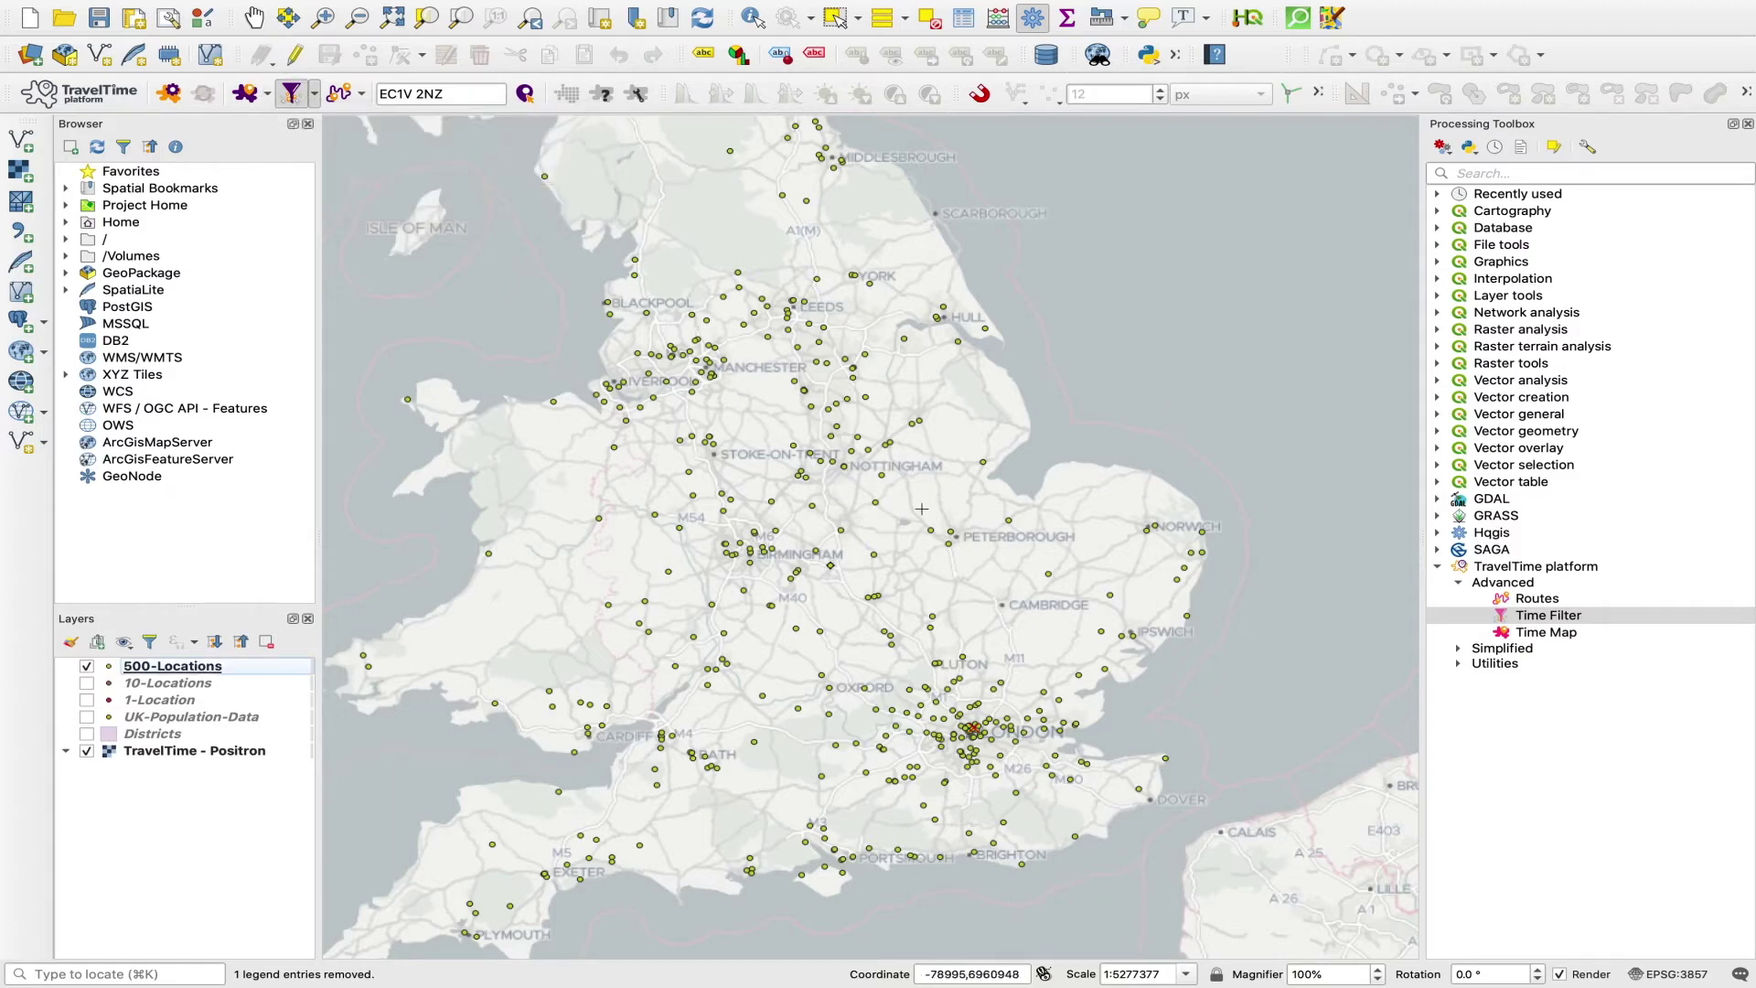
left_click(975, 728)
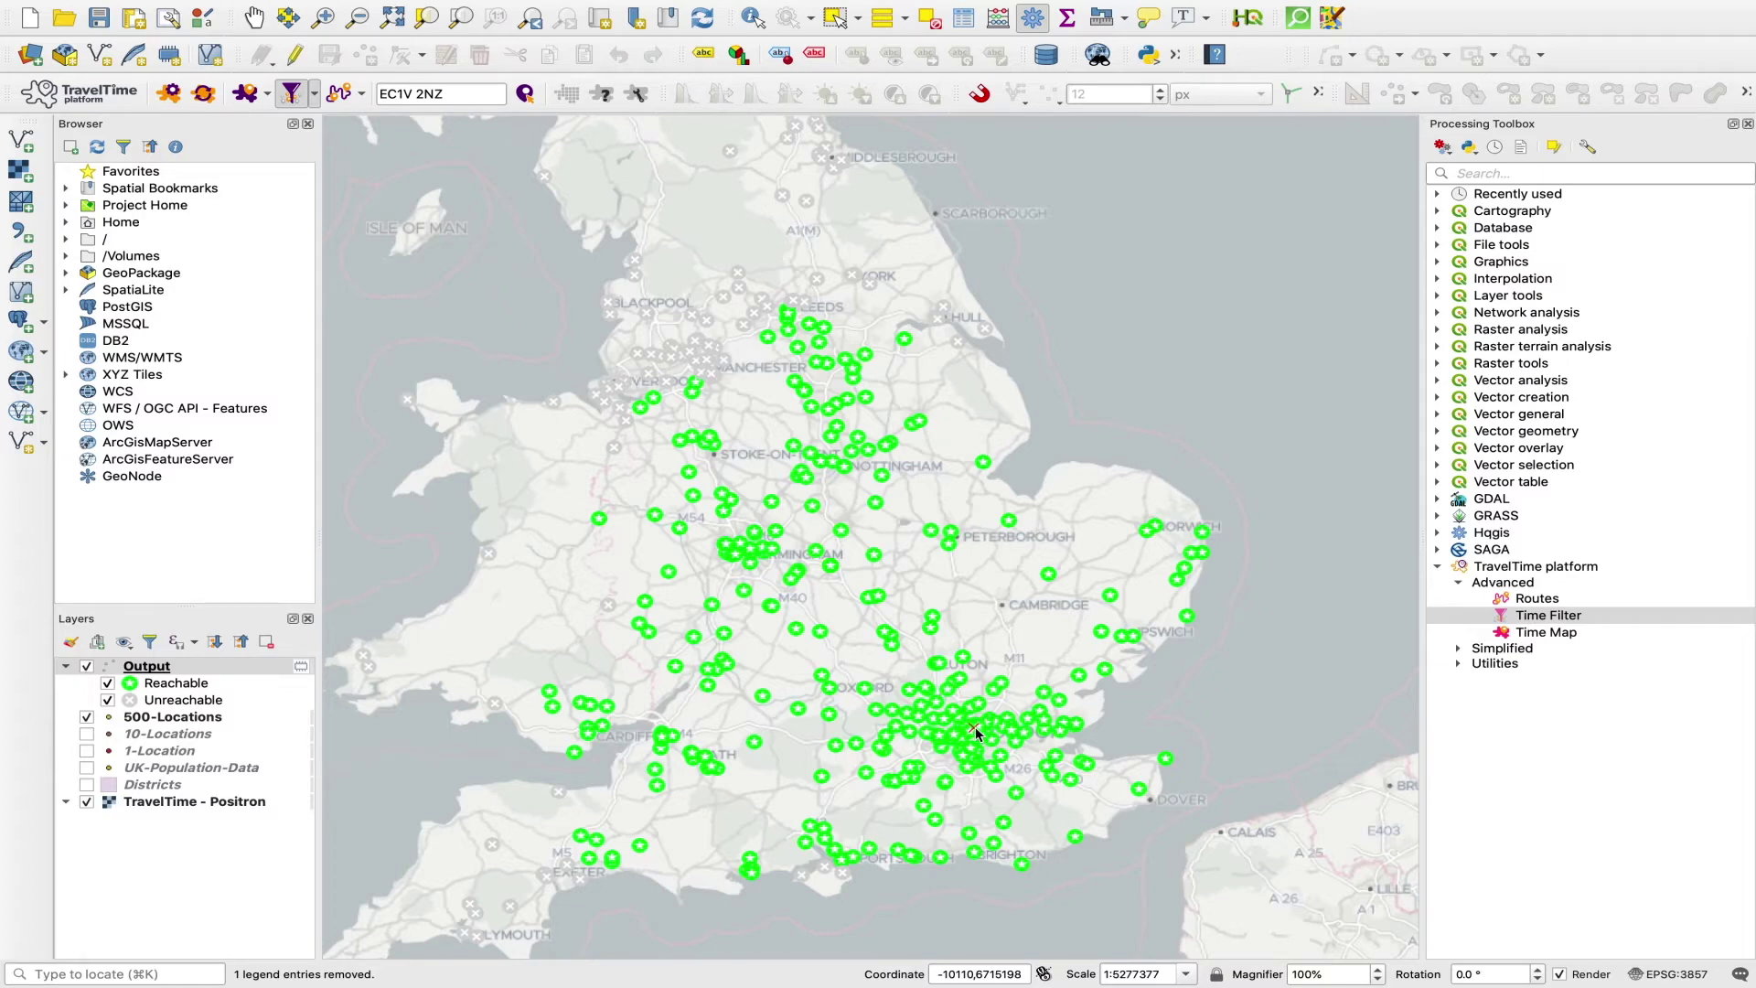
Step: Open the driving Output layer's attribute table and sort it by prop_travel_time in descending order
right_click(163, 668)
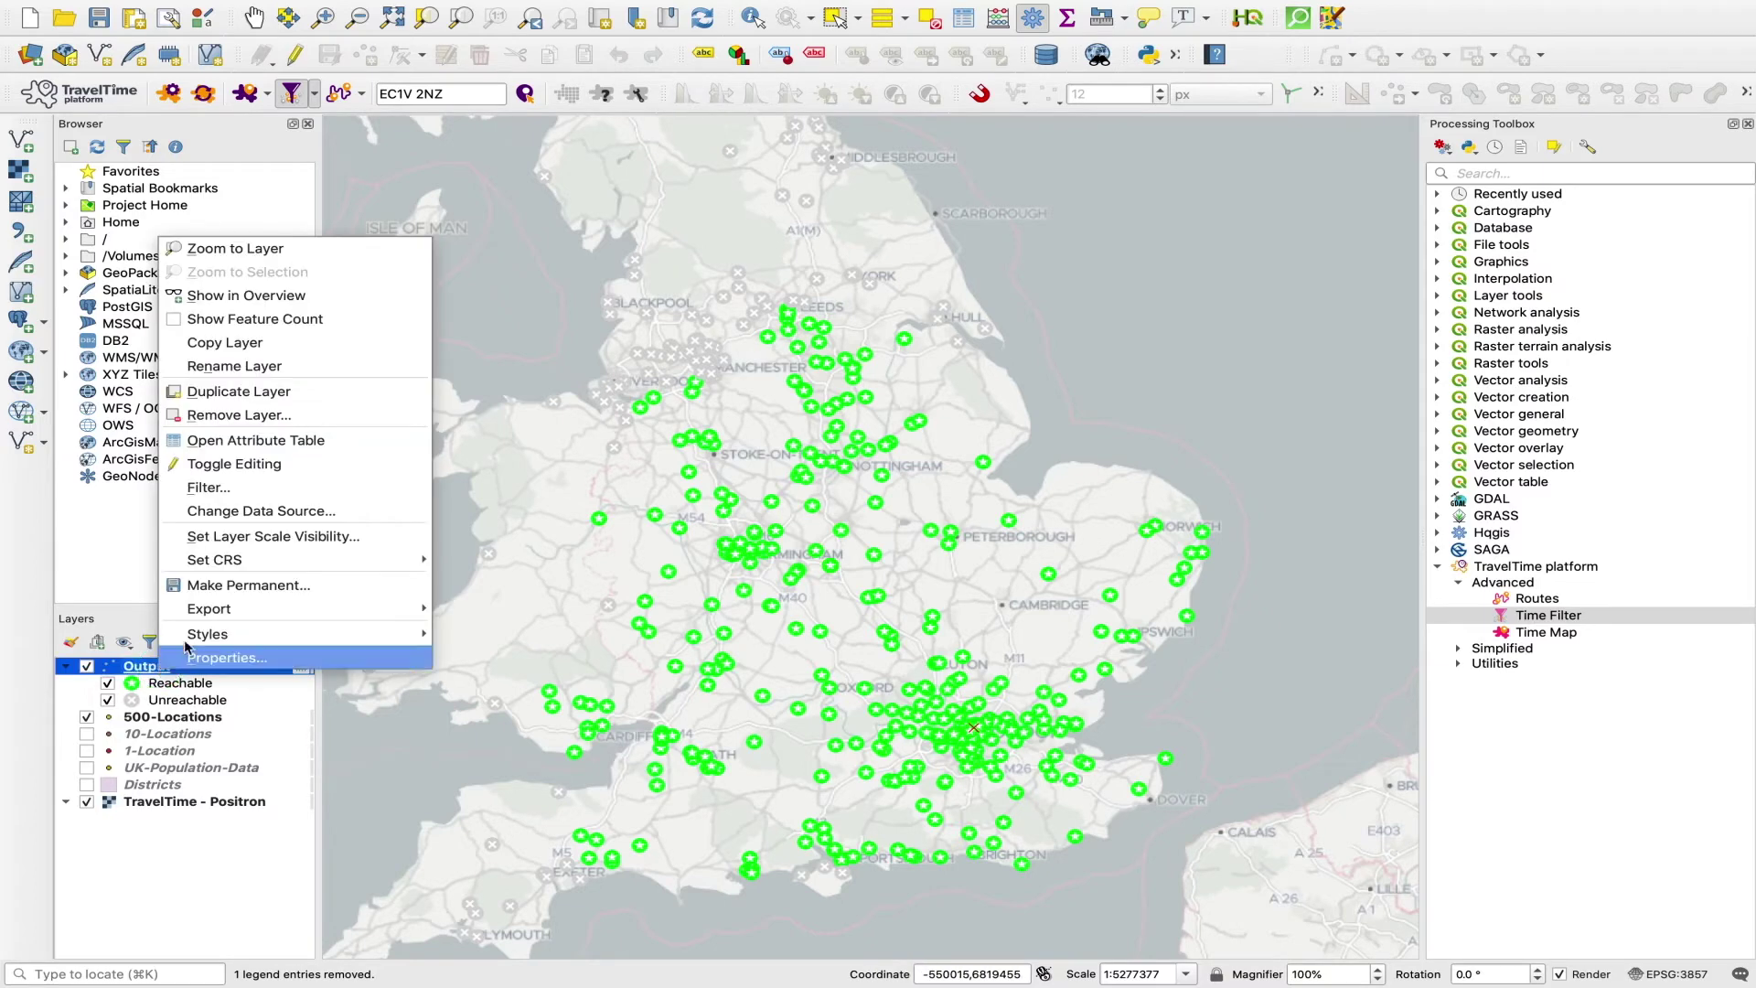
left_click(245, 440)
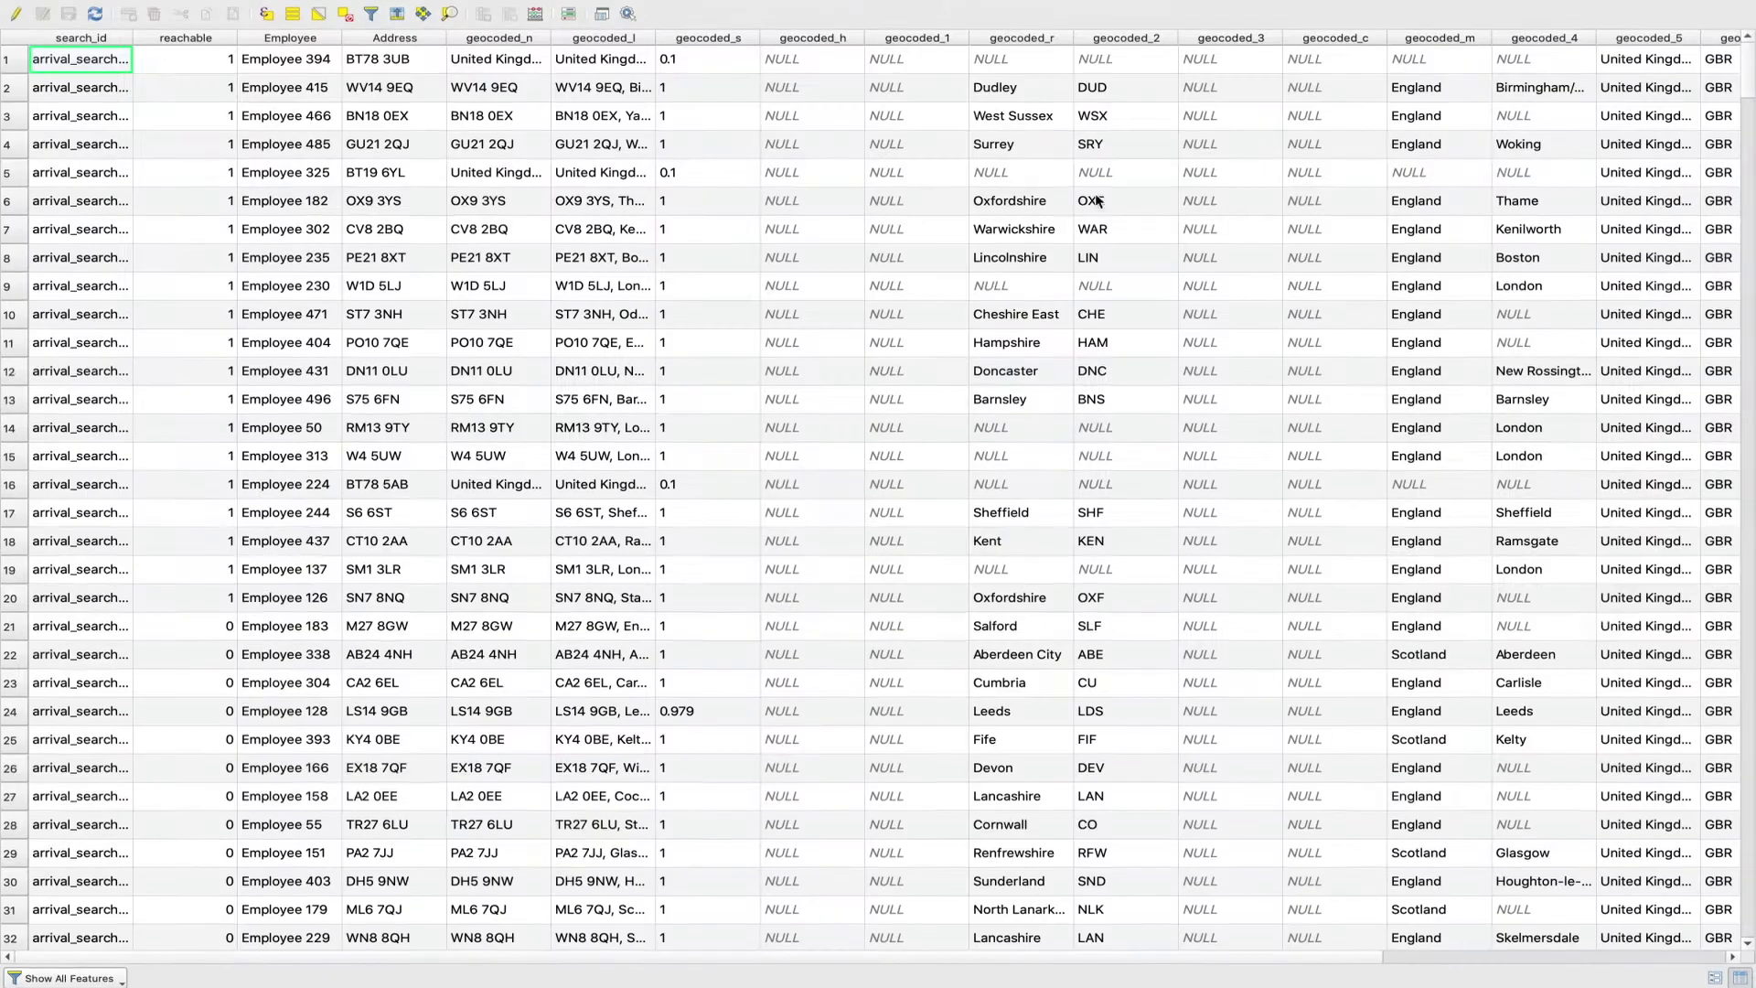
scroll(1081, 717, "right", 10)
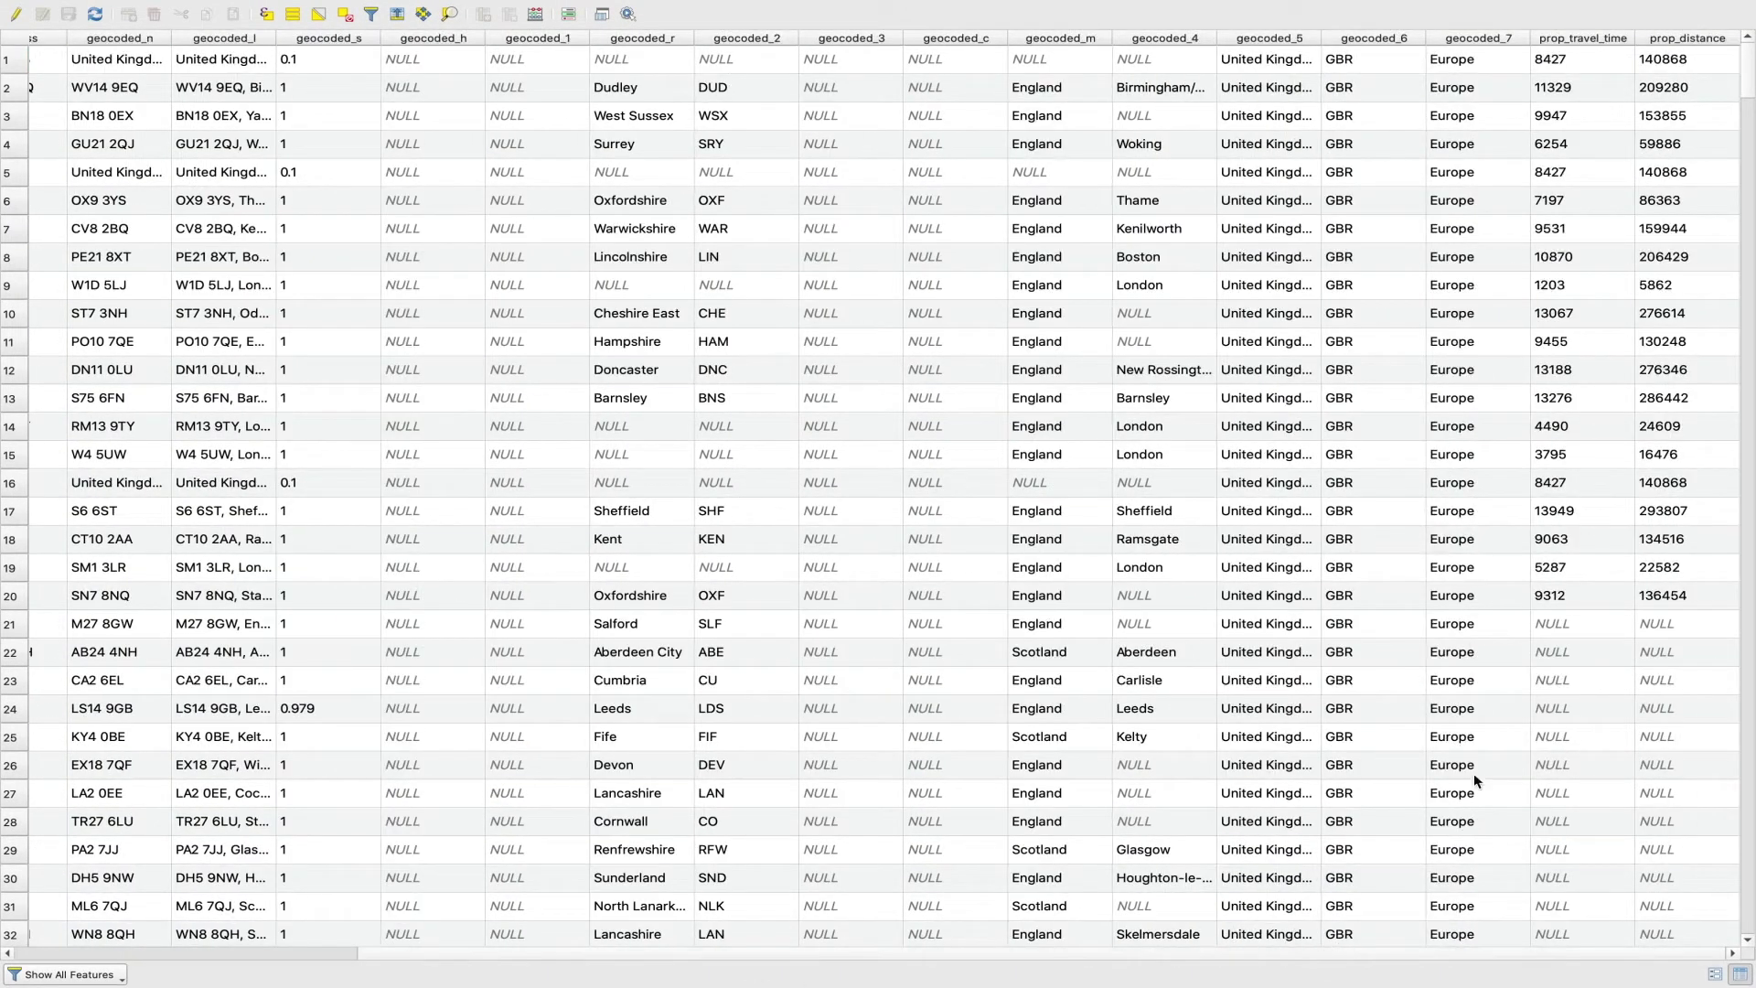
left_click(1577, 38)
left_click(1577, 38)
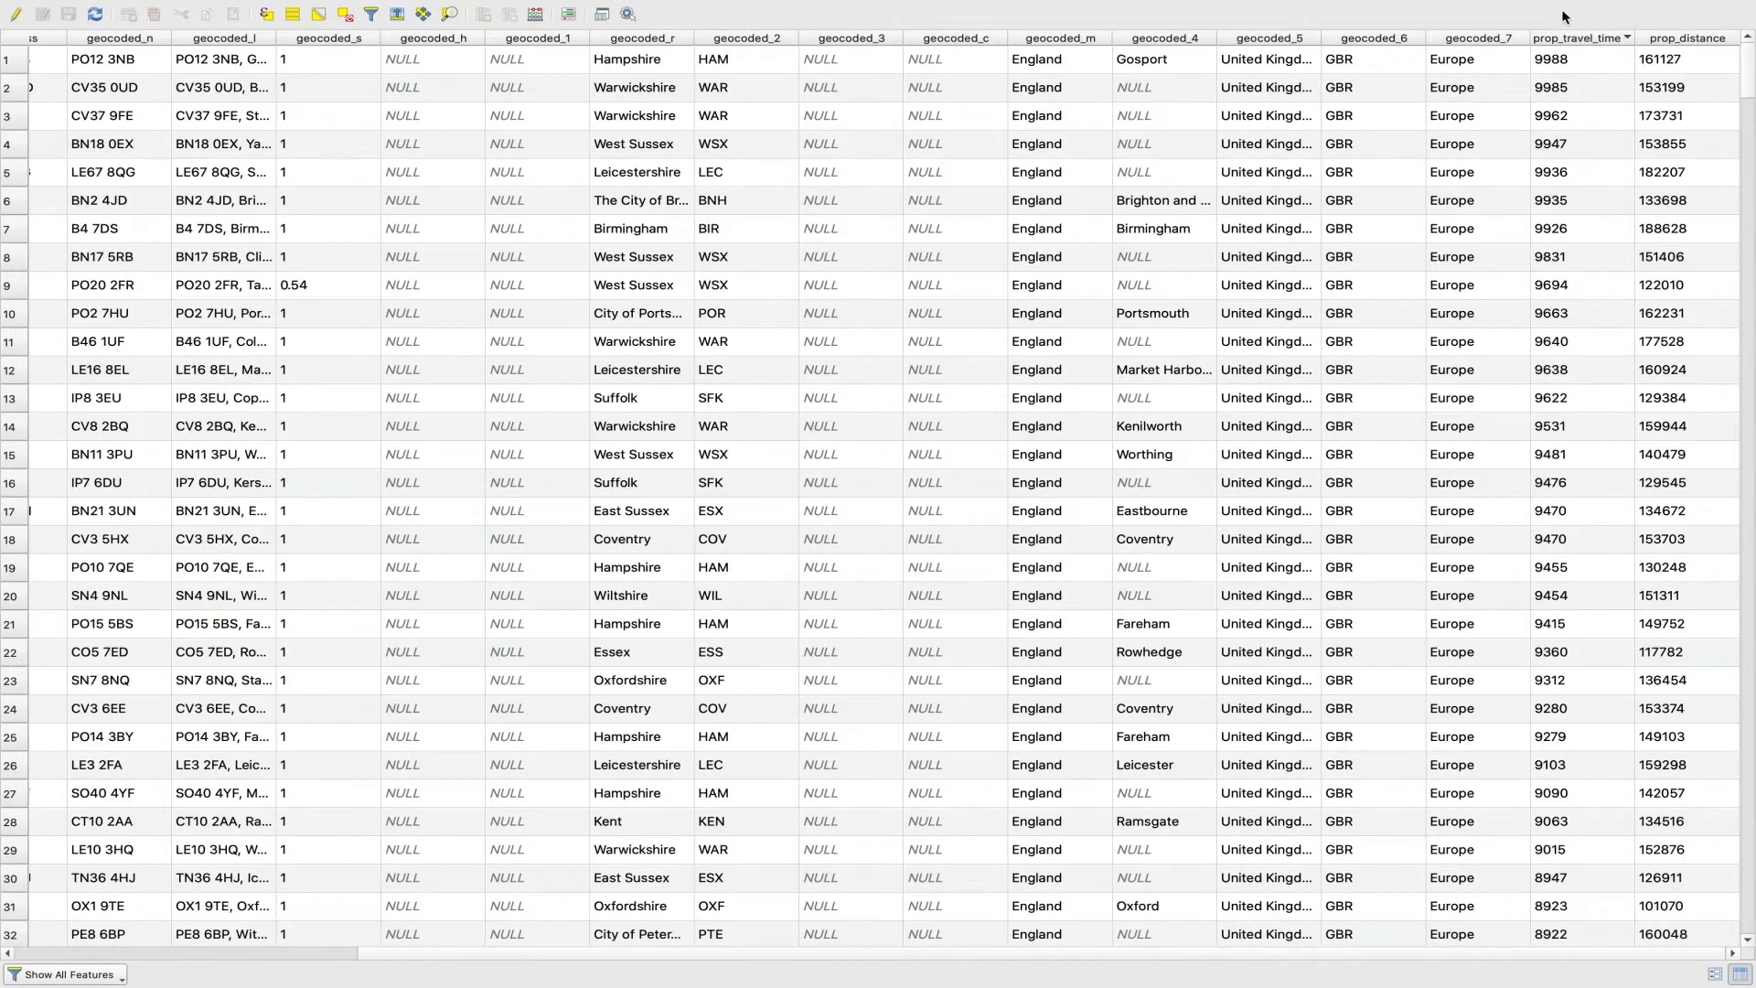
Step: Review the prop_travel_time and prop_distance values of the driving results, and close the attribute table
scroll(1580, 247, "down", 20)
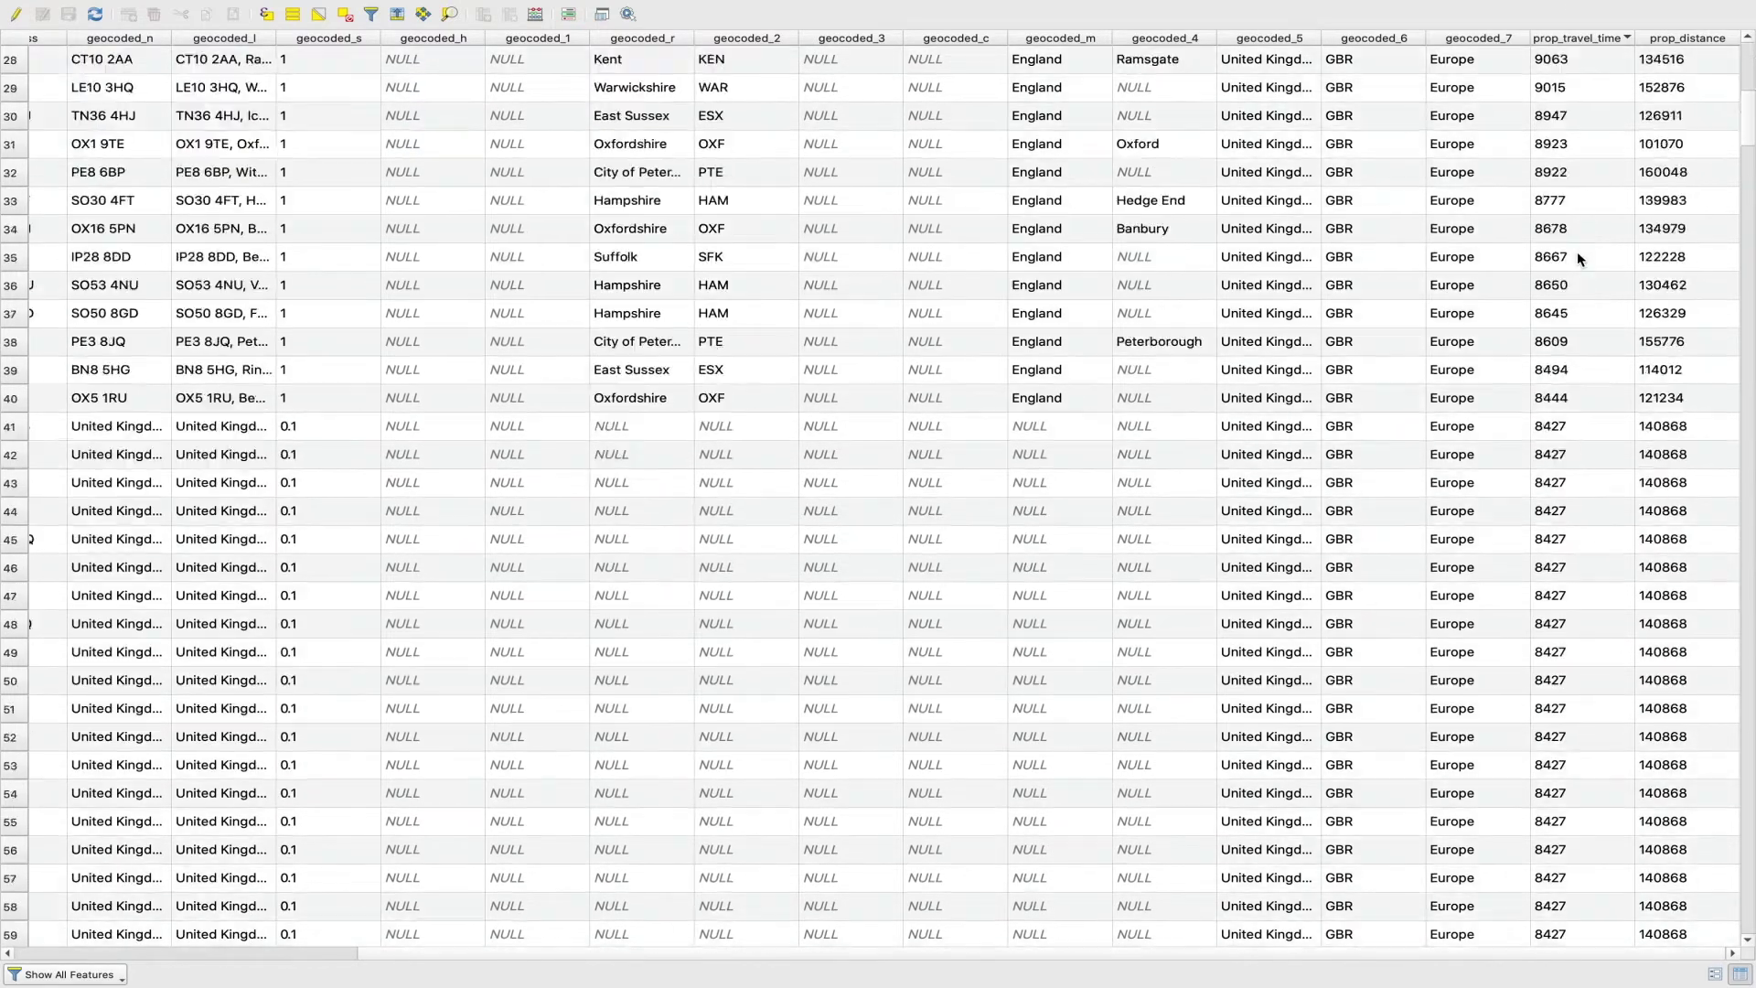
scroll(1576, 260, "down", 14)
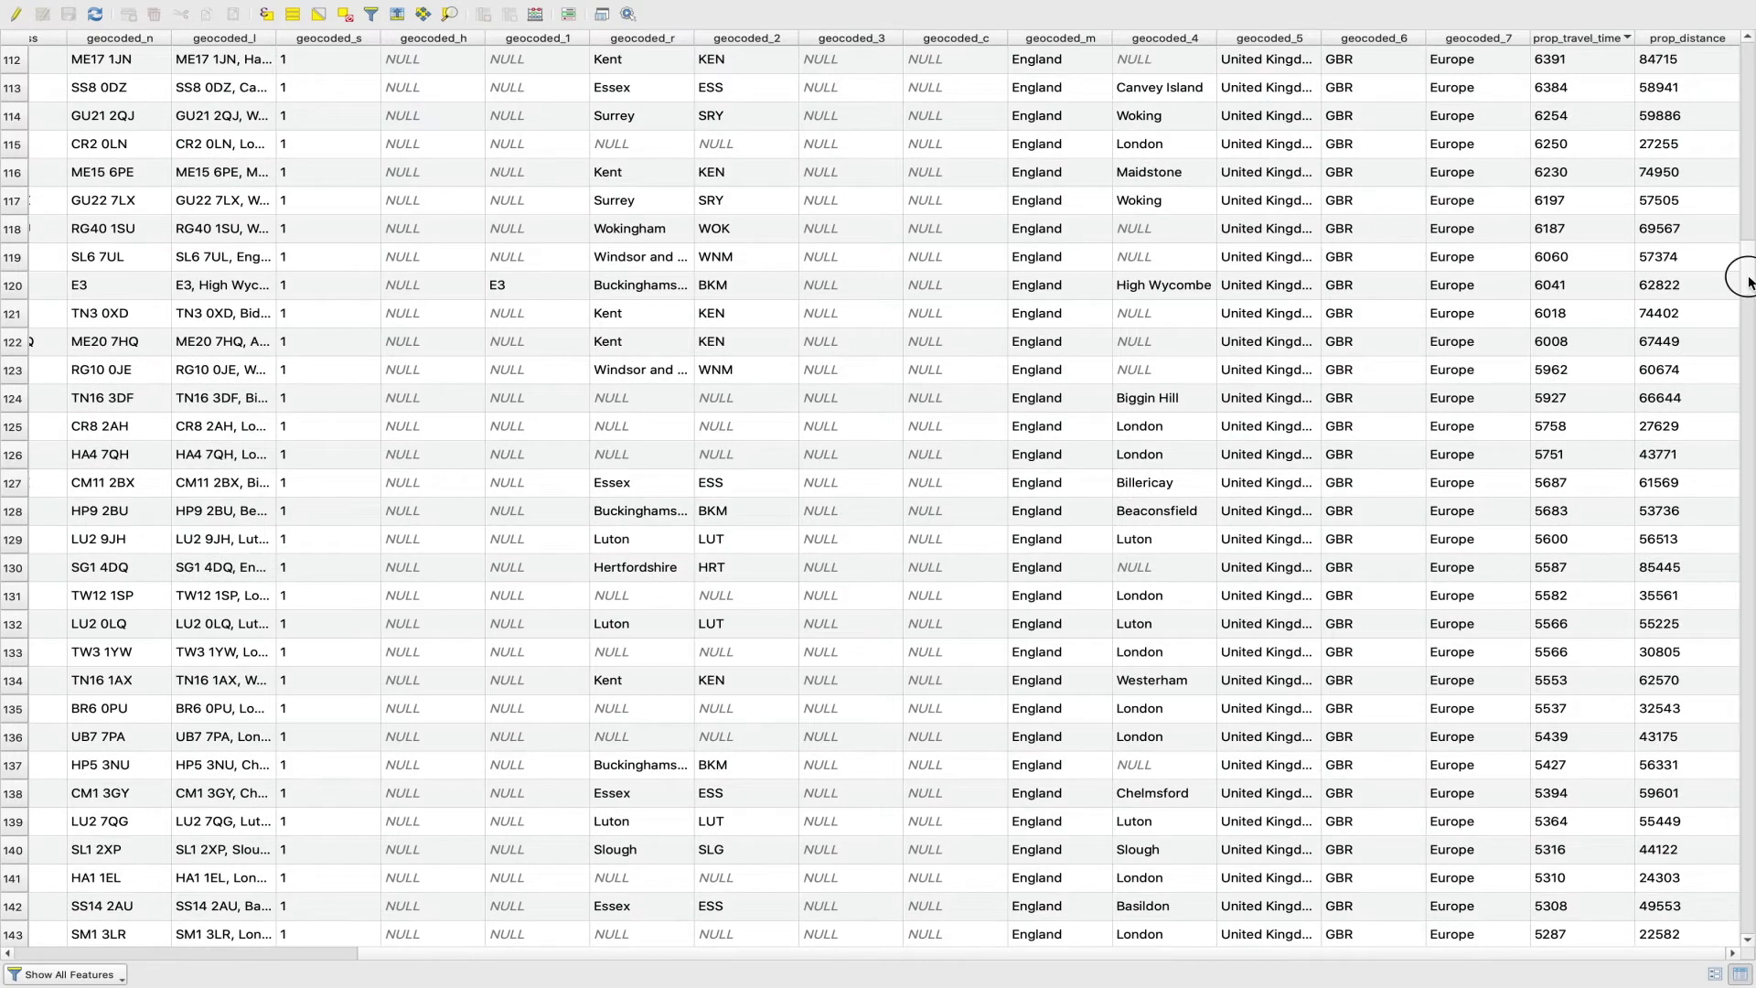
left_click_drag(1740, 270, 1740, 44)
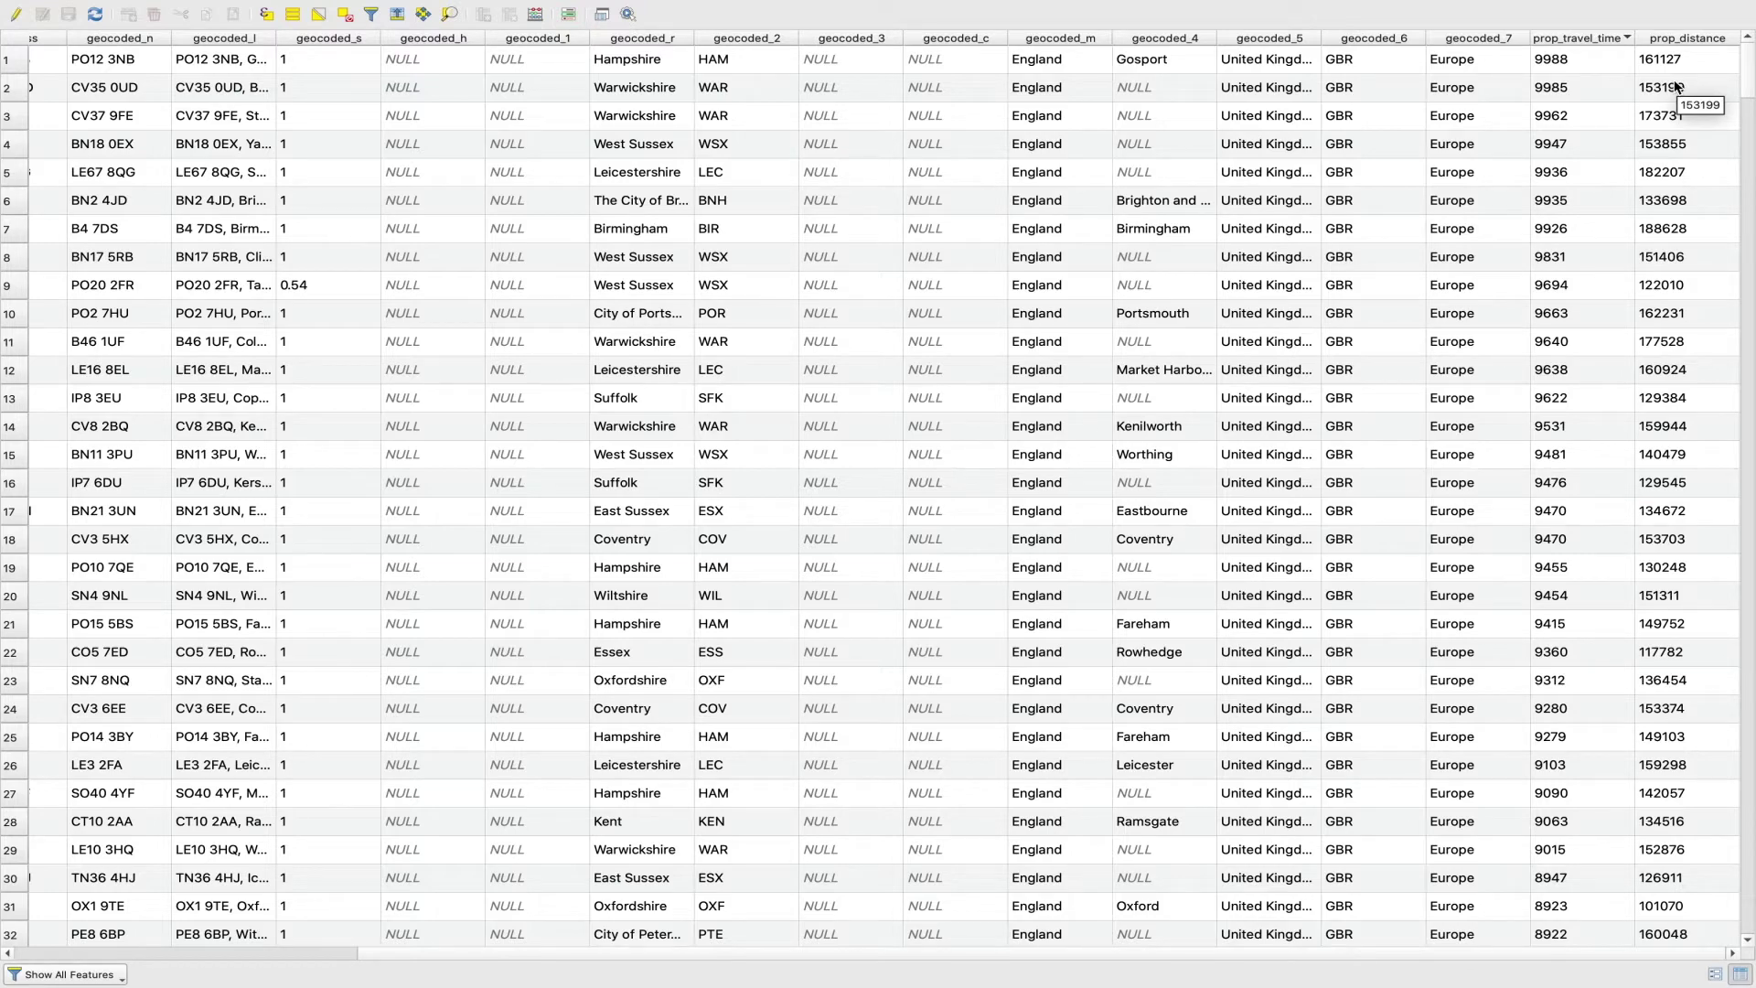
scroll(1664, 174, "down", 7)
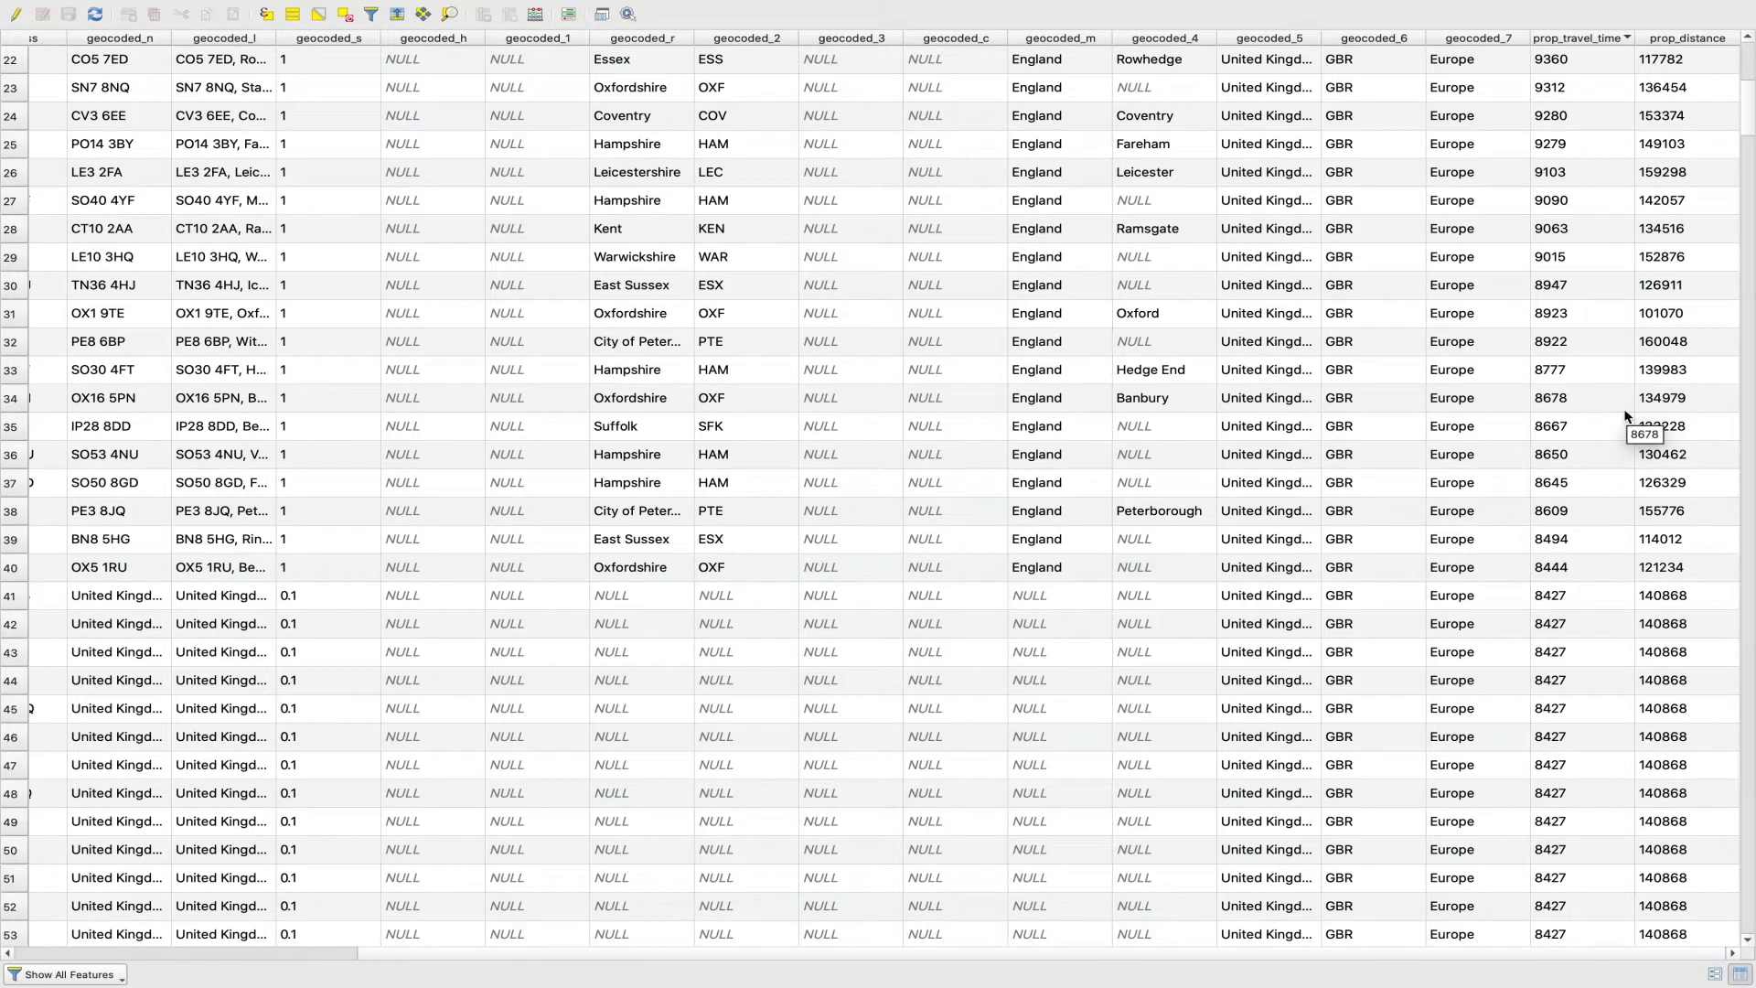
scroll(1637, 227, "down", 6)
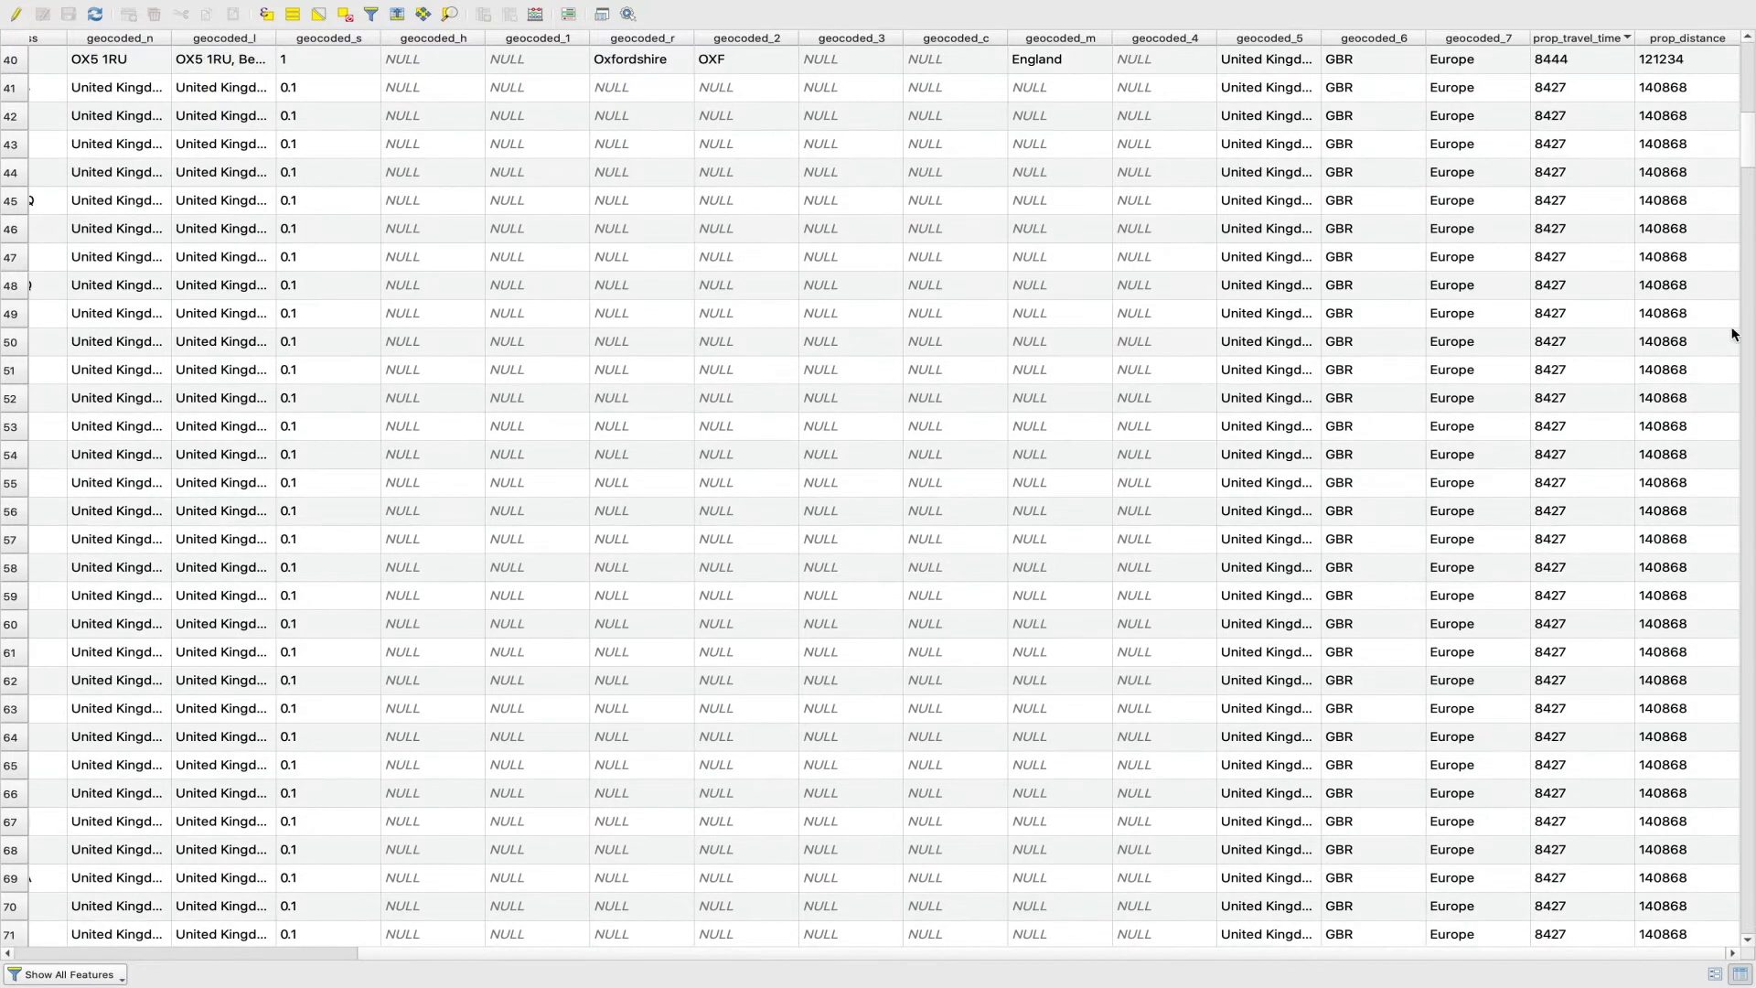
scroll(1731, 333, "down", 8)
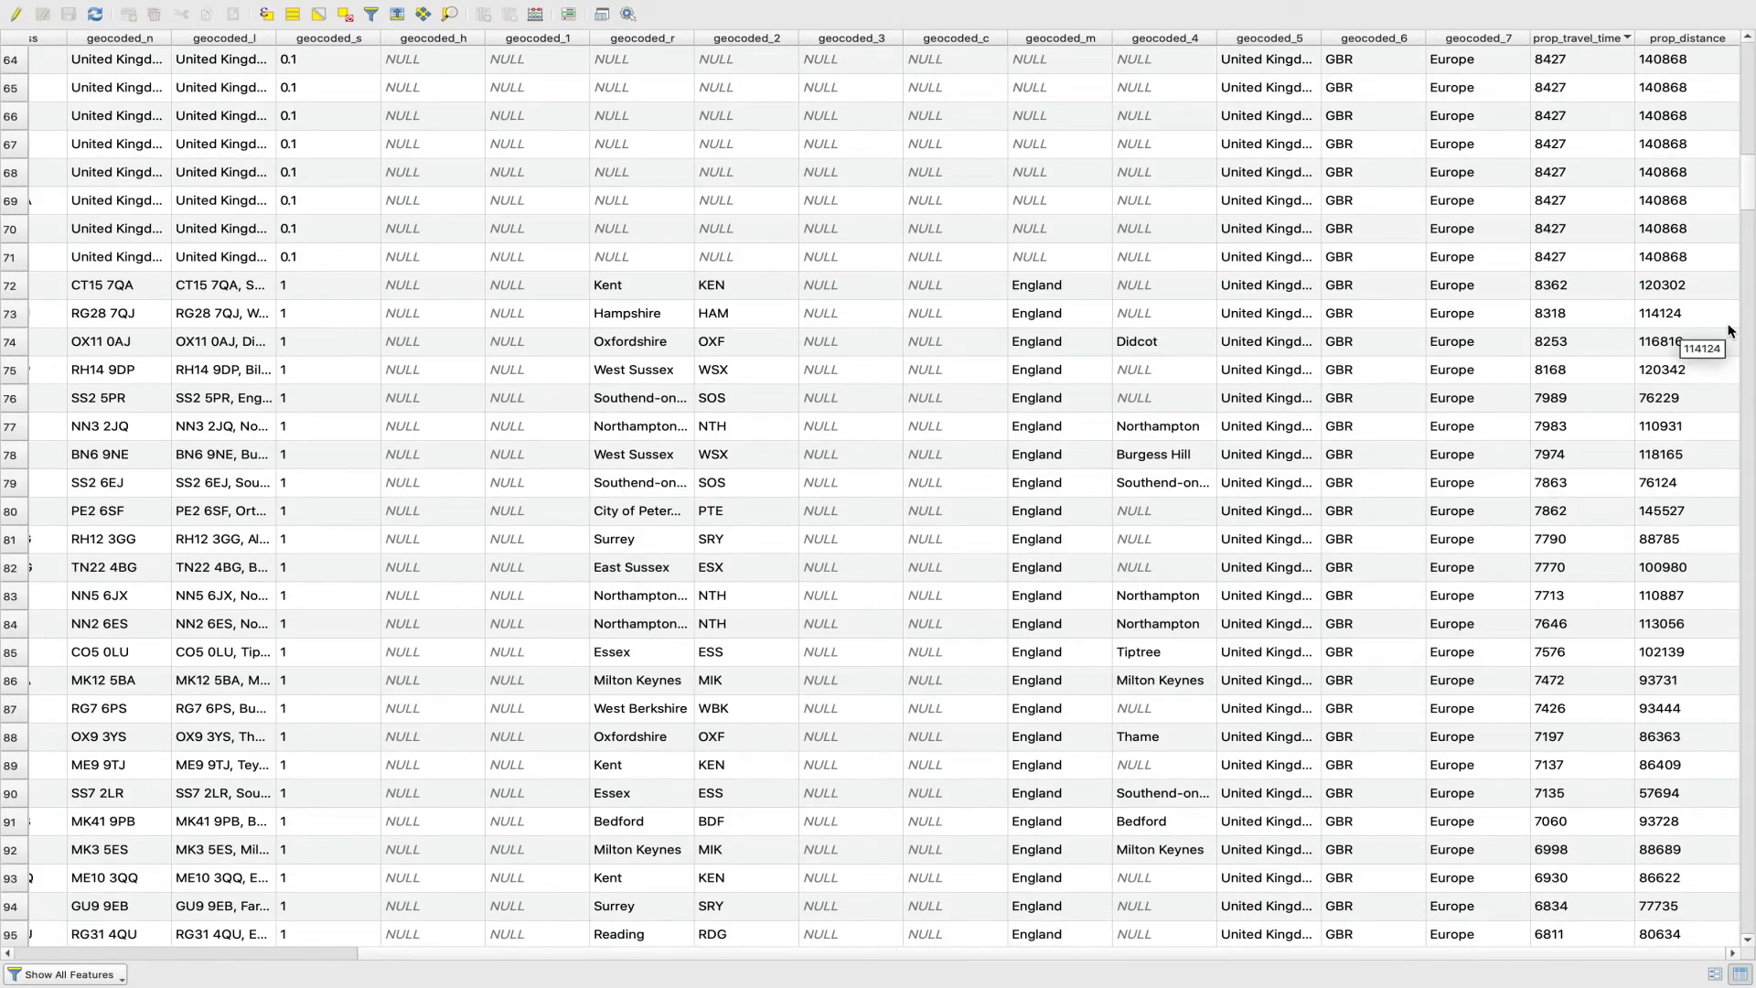
mouse_move(11, 9)
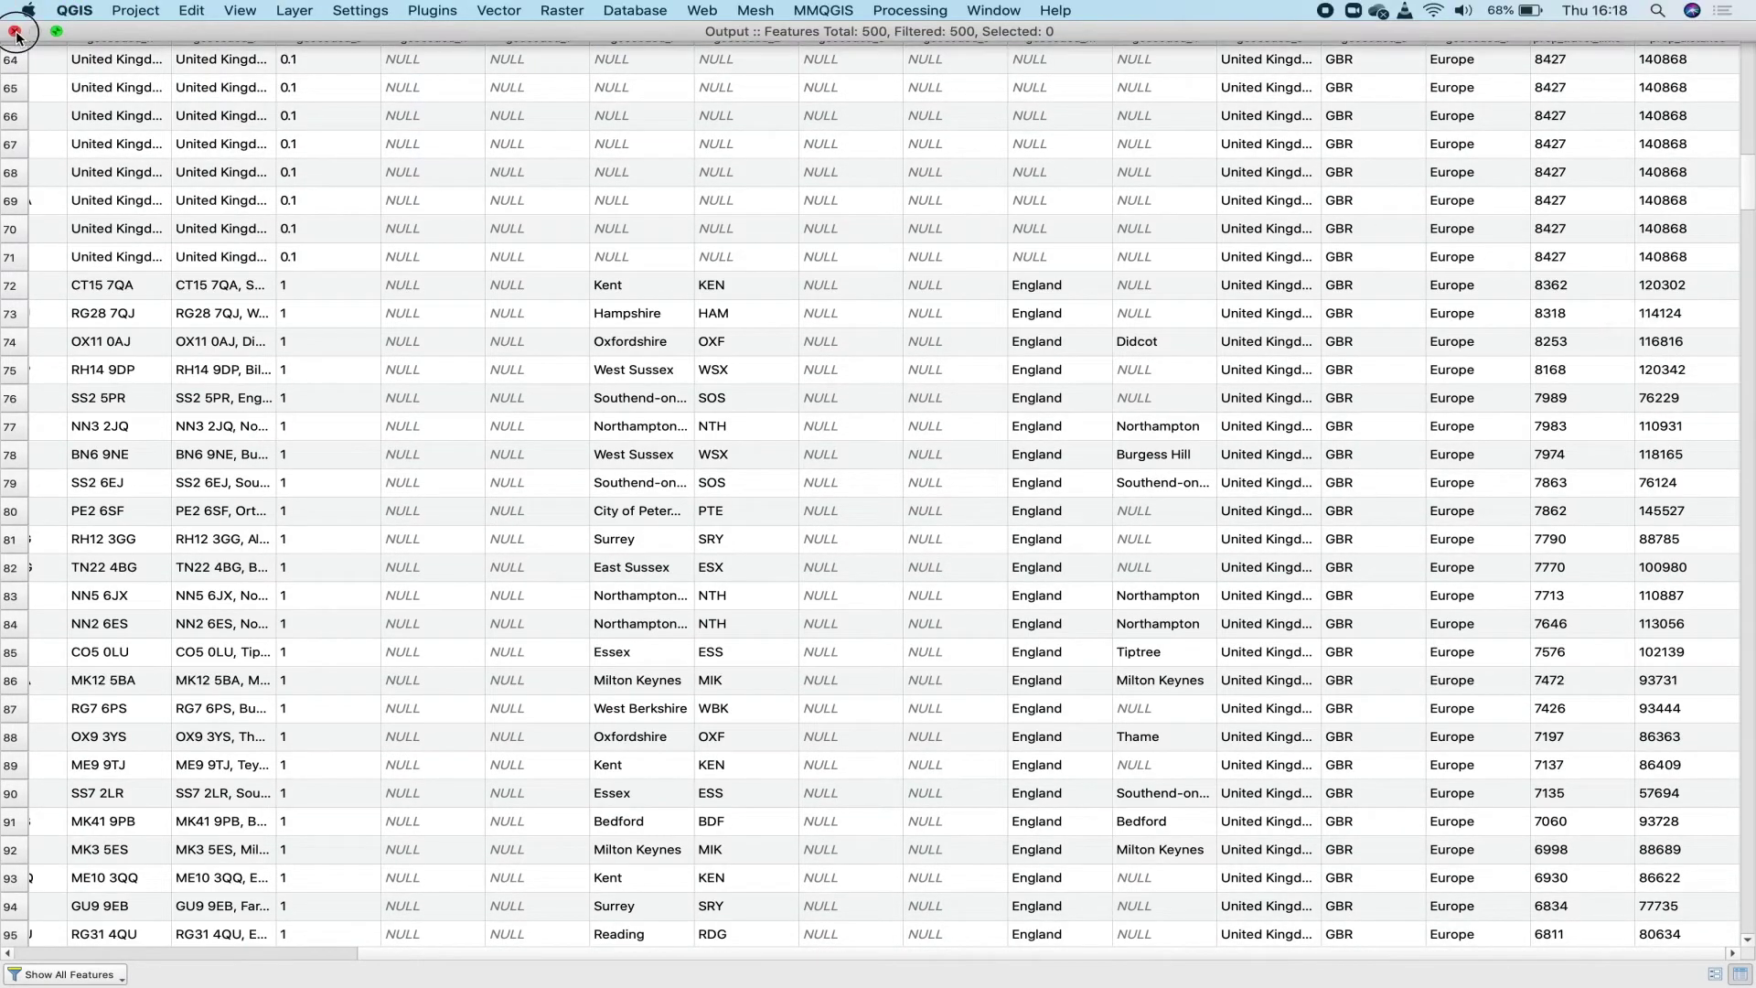
left_click(15, 35)
Step: Remove the driving Output layer from the project
right_click(144, 668)
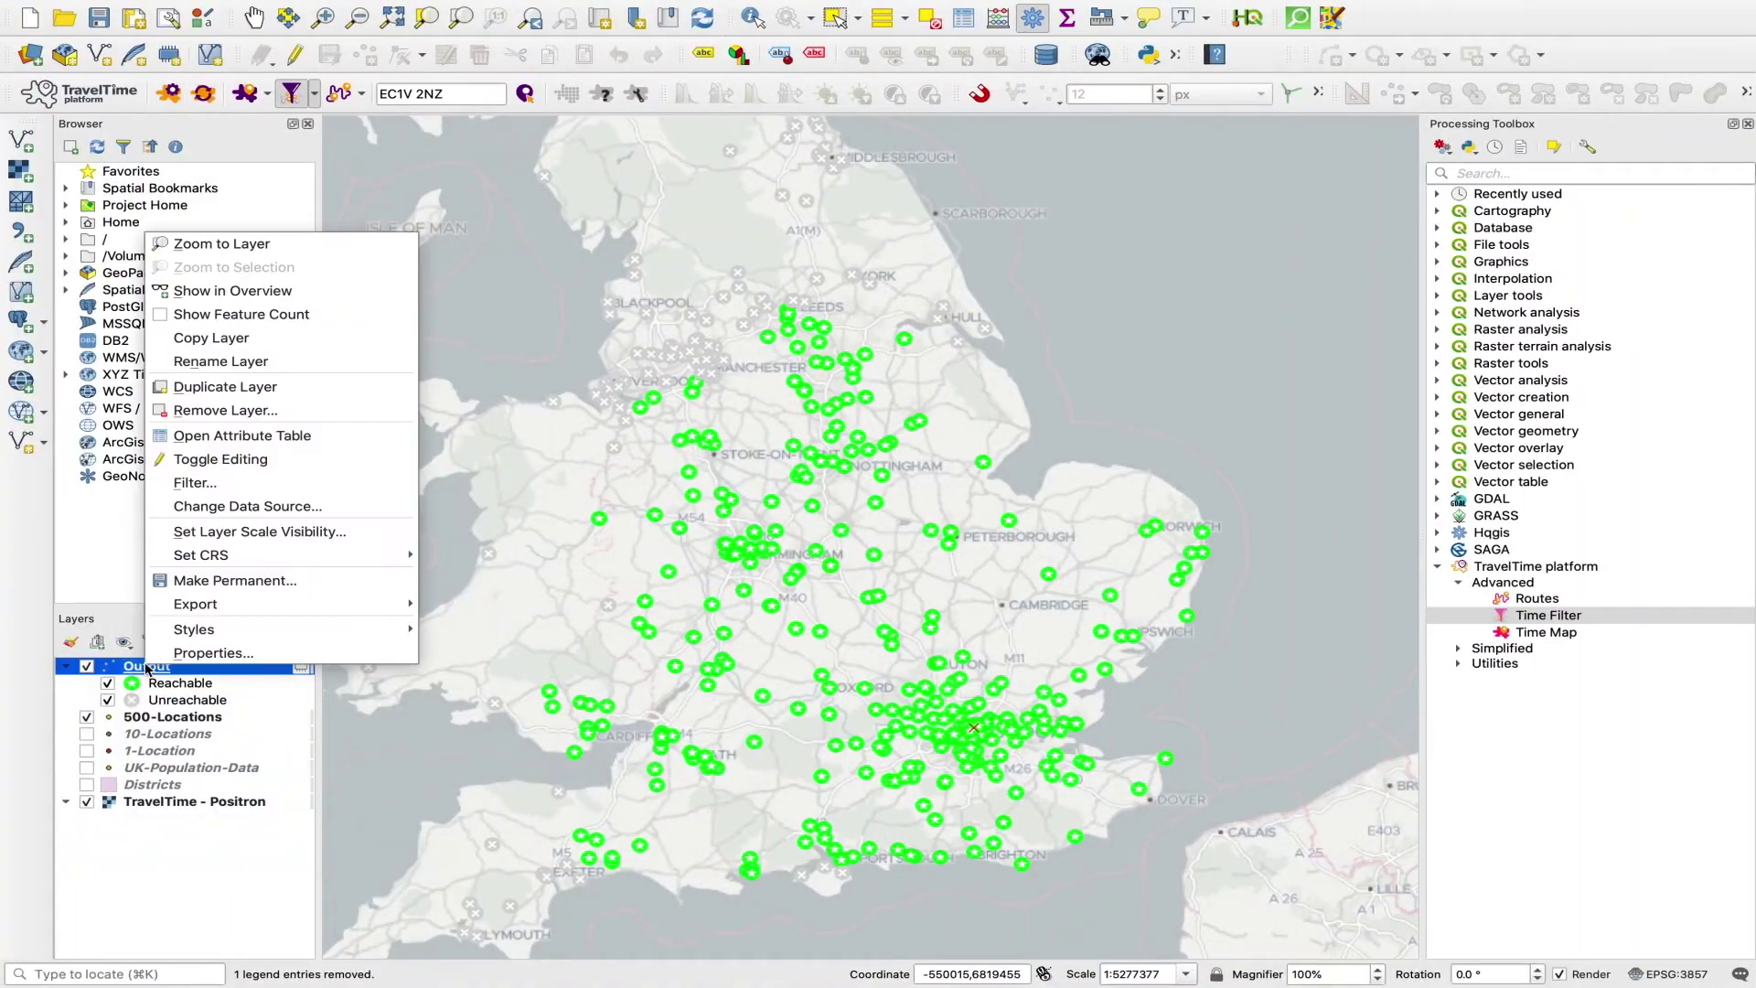
left_click(249, 409)
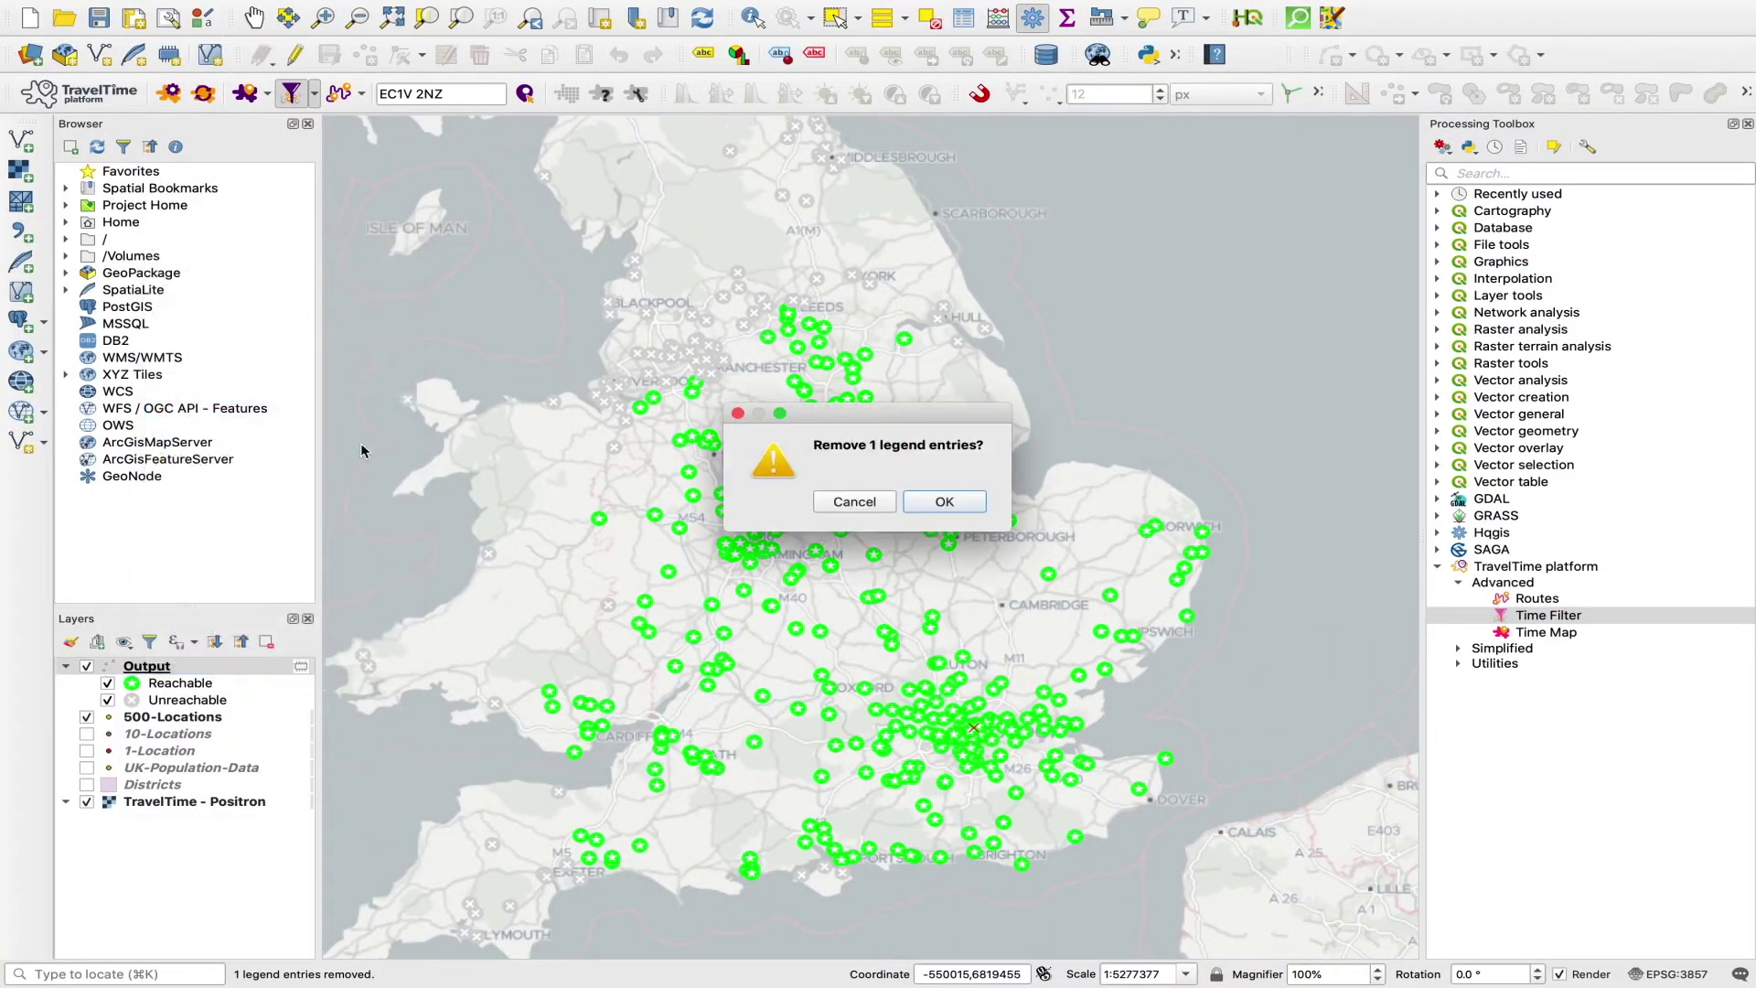
left_click(943, 501)
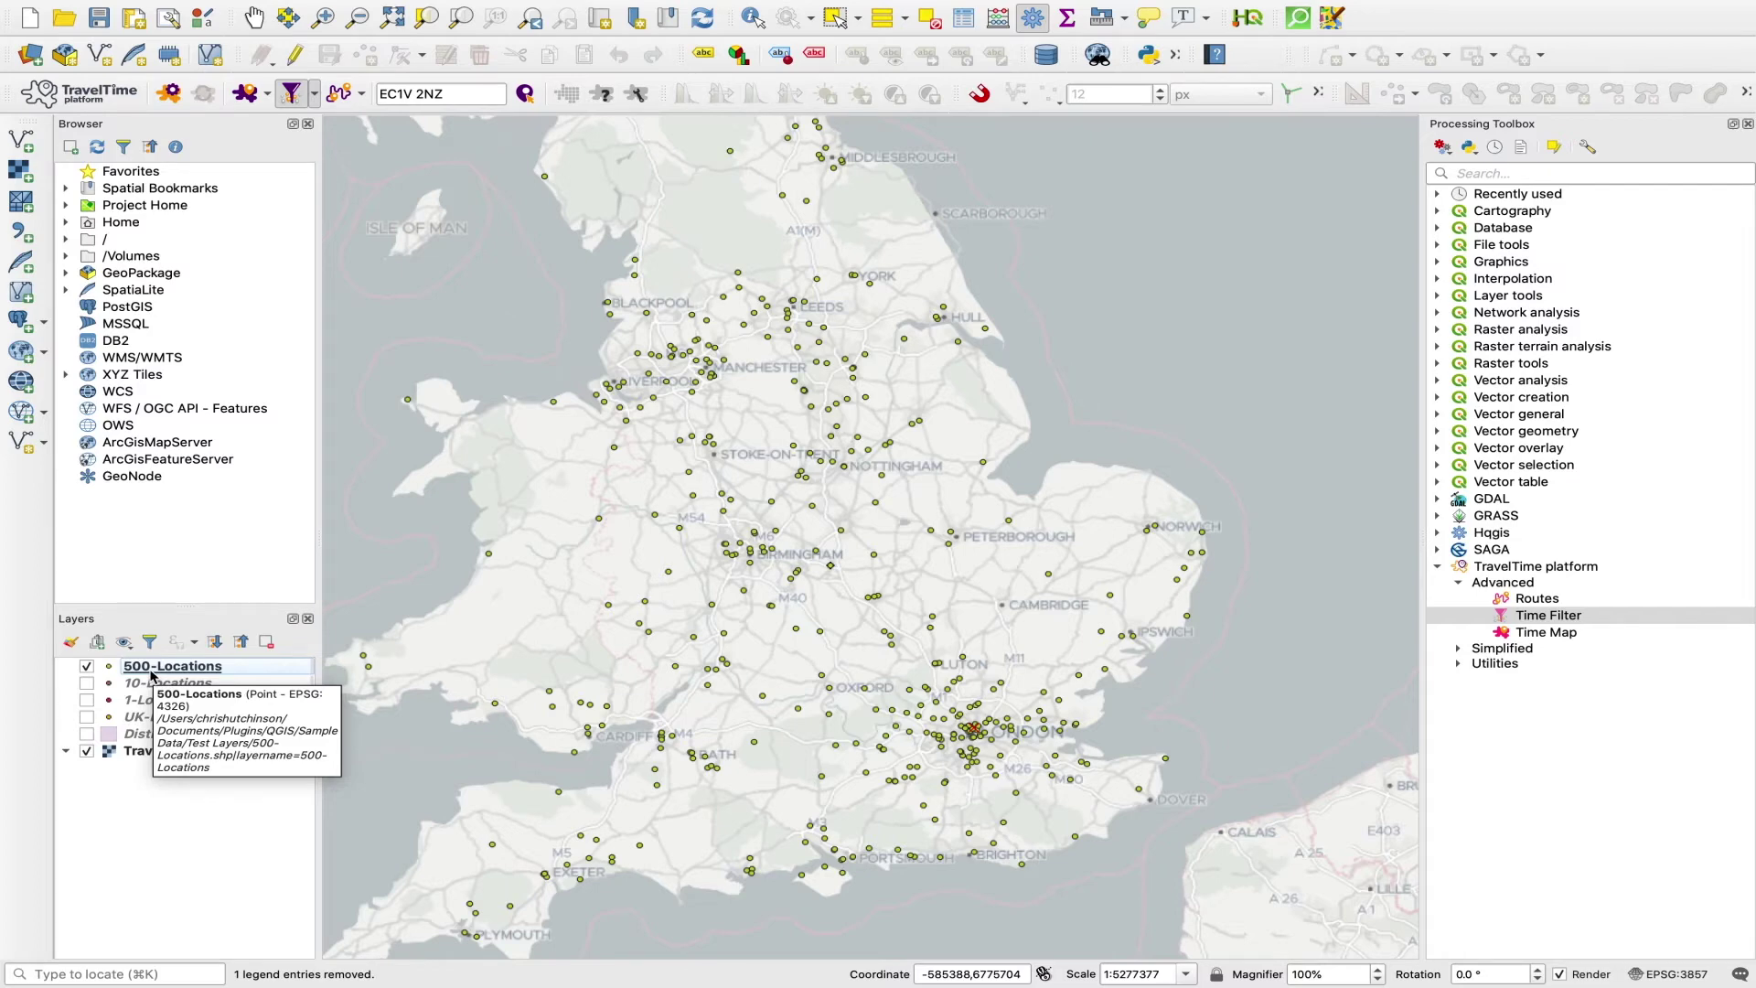
Step: Make the 10-Locations layer visible and open the Time Filter - Simple algorithm of the TravelTime platform
left_click(87, 684)
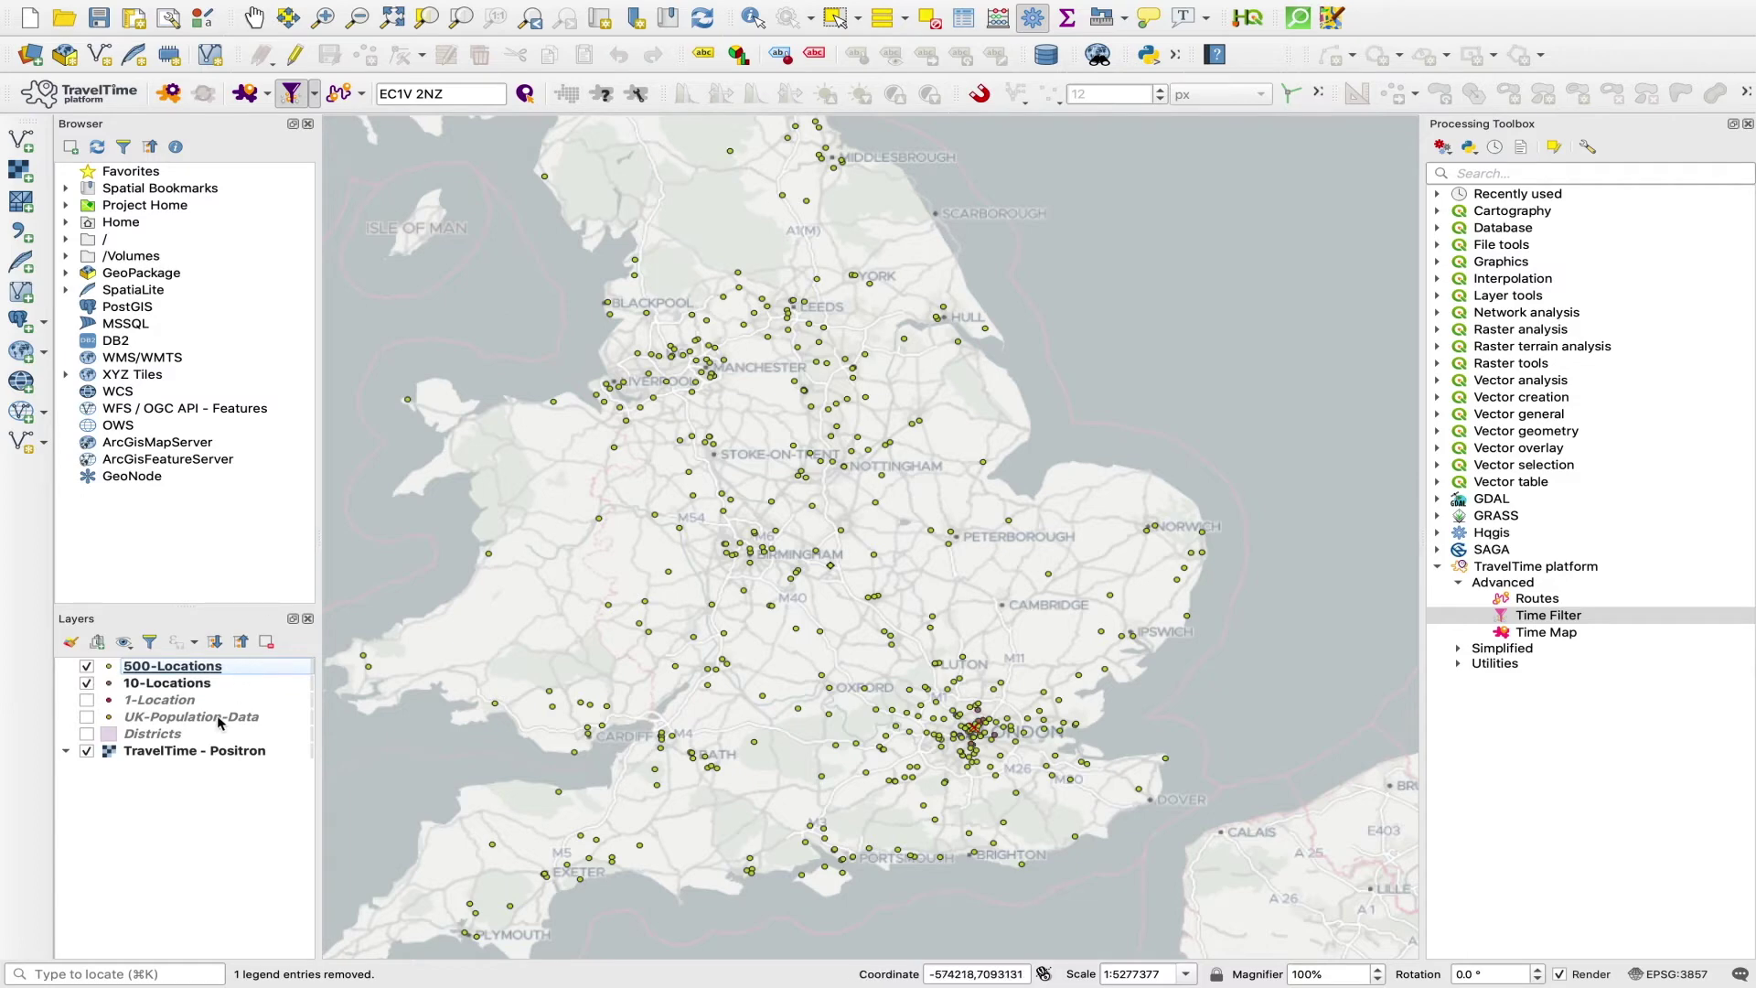
left_click(253, 18)
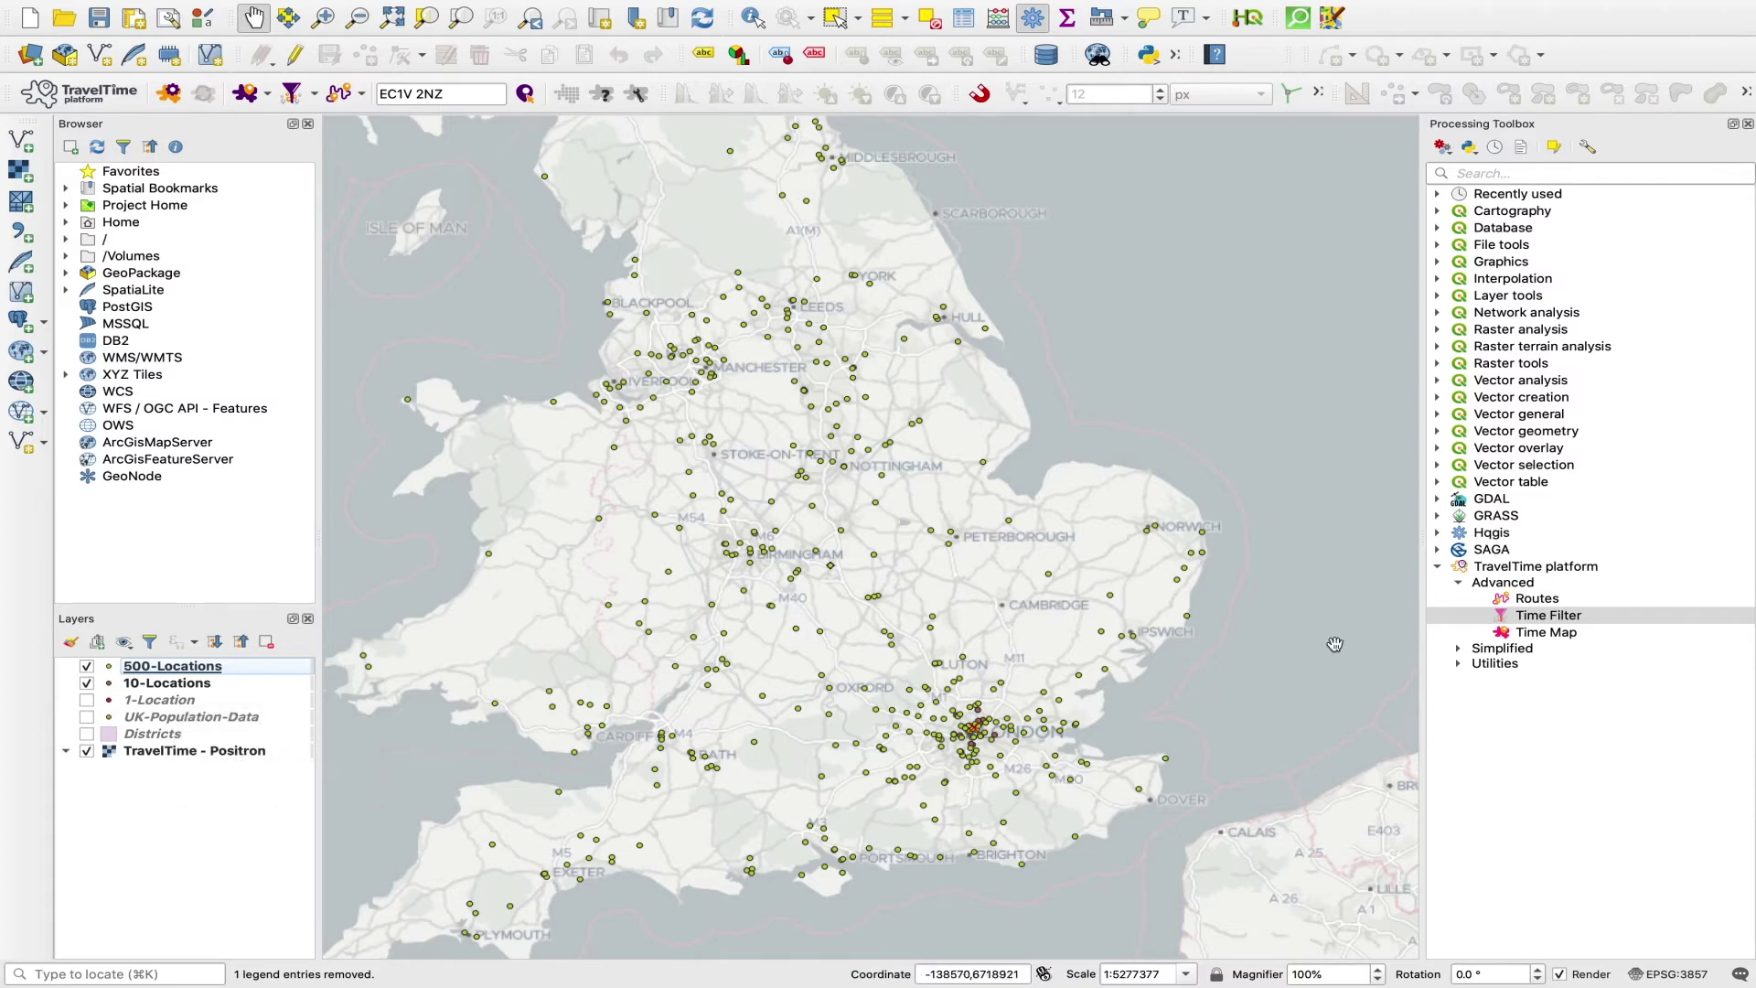
left_click(1459, 582)
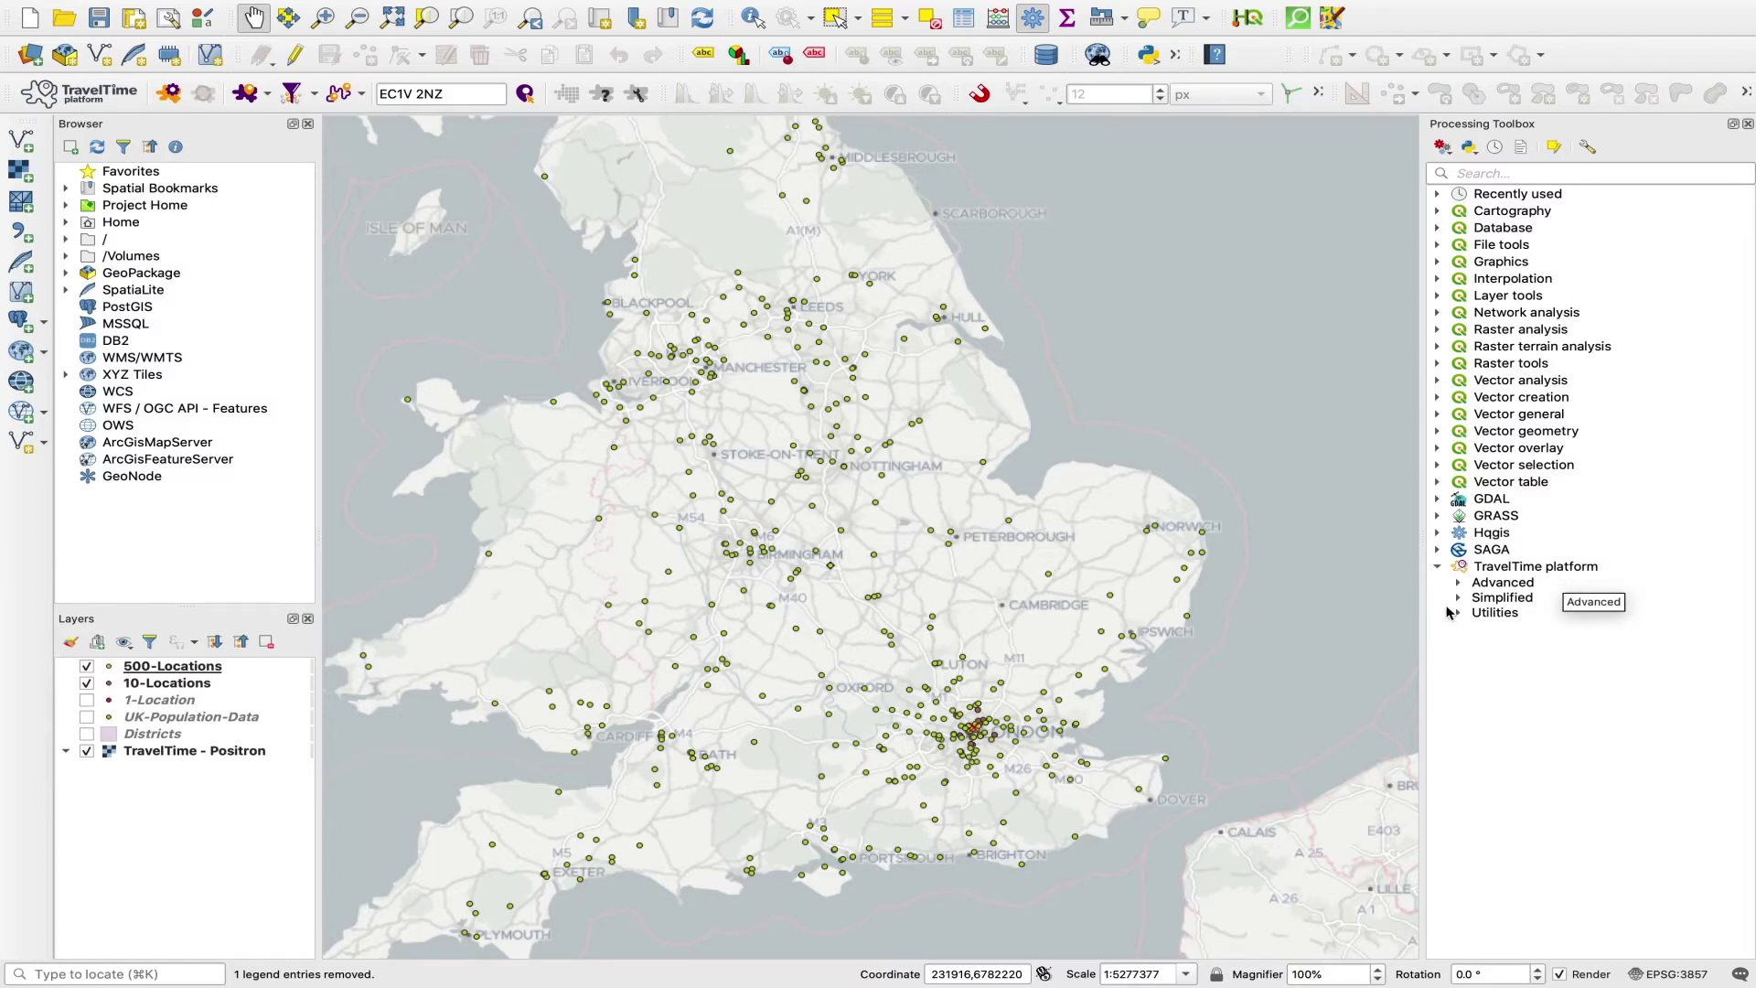
left_click(1458, 599)
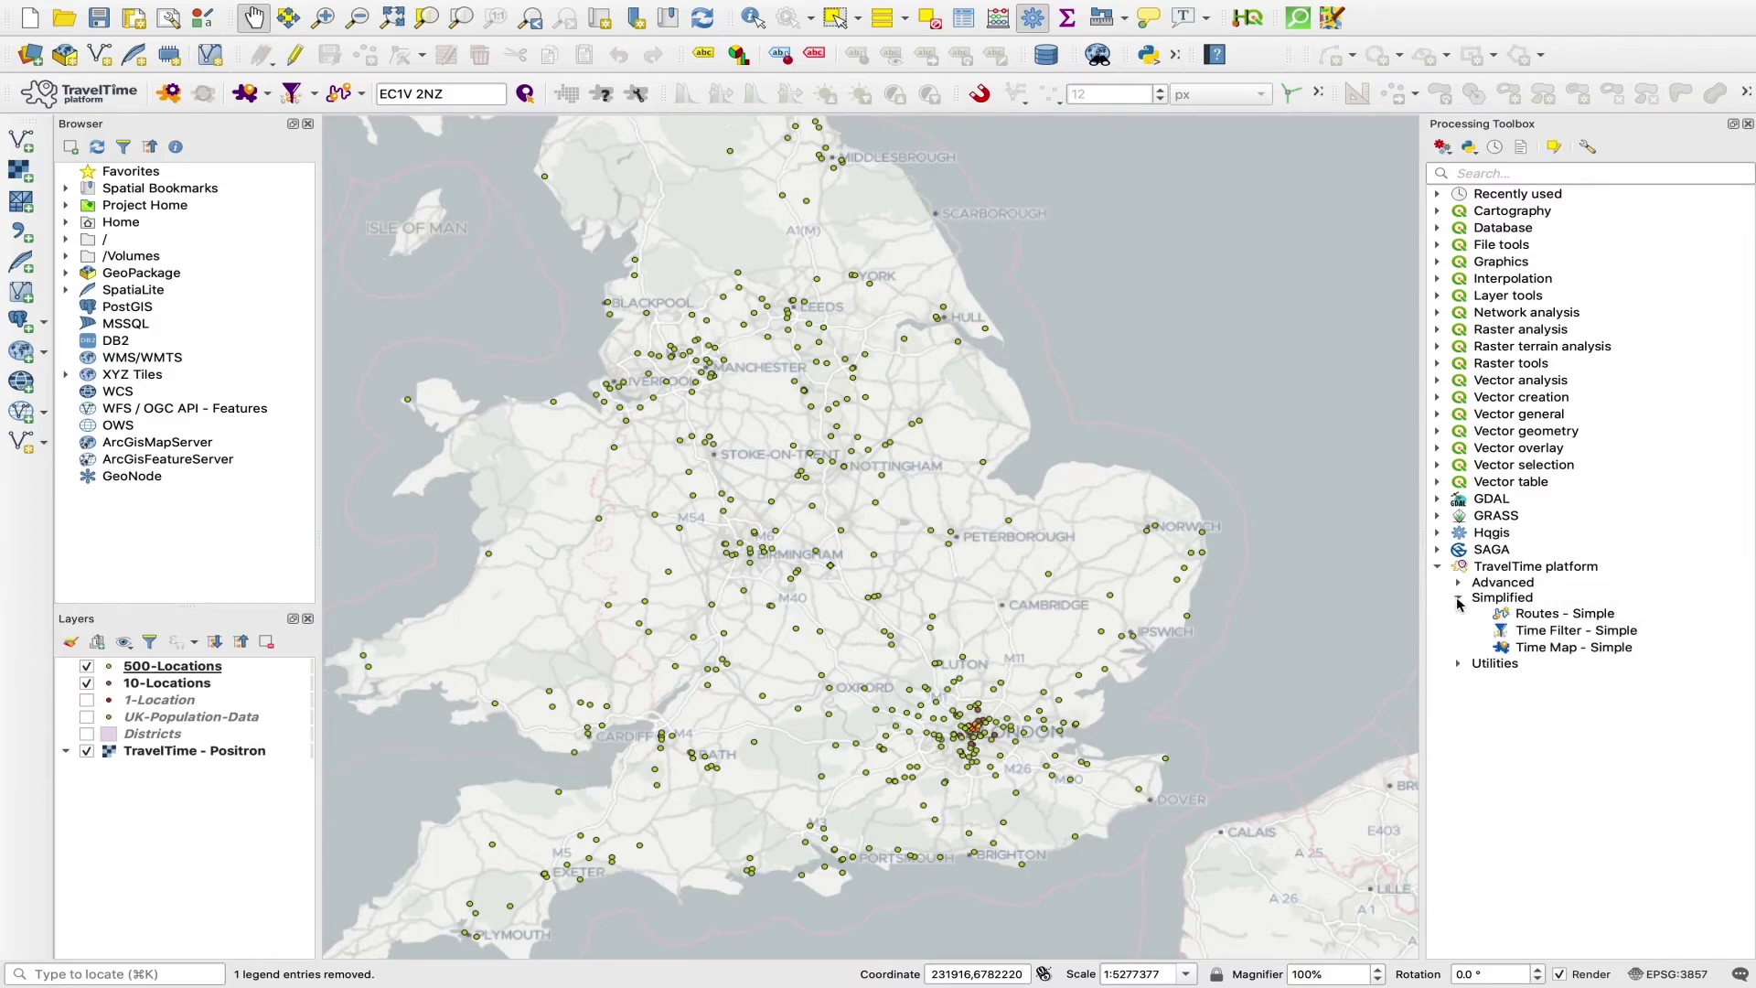
double_click(1566, 631)
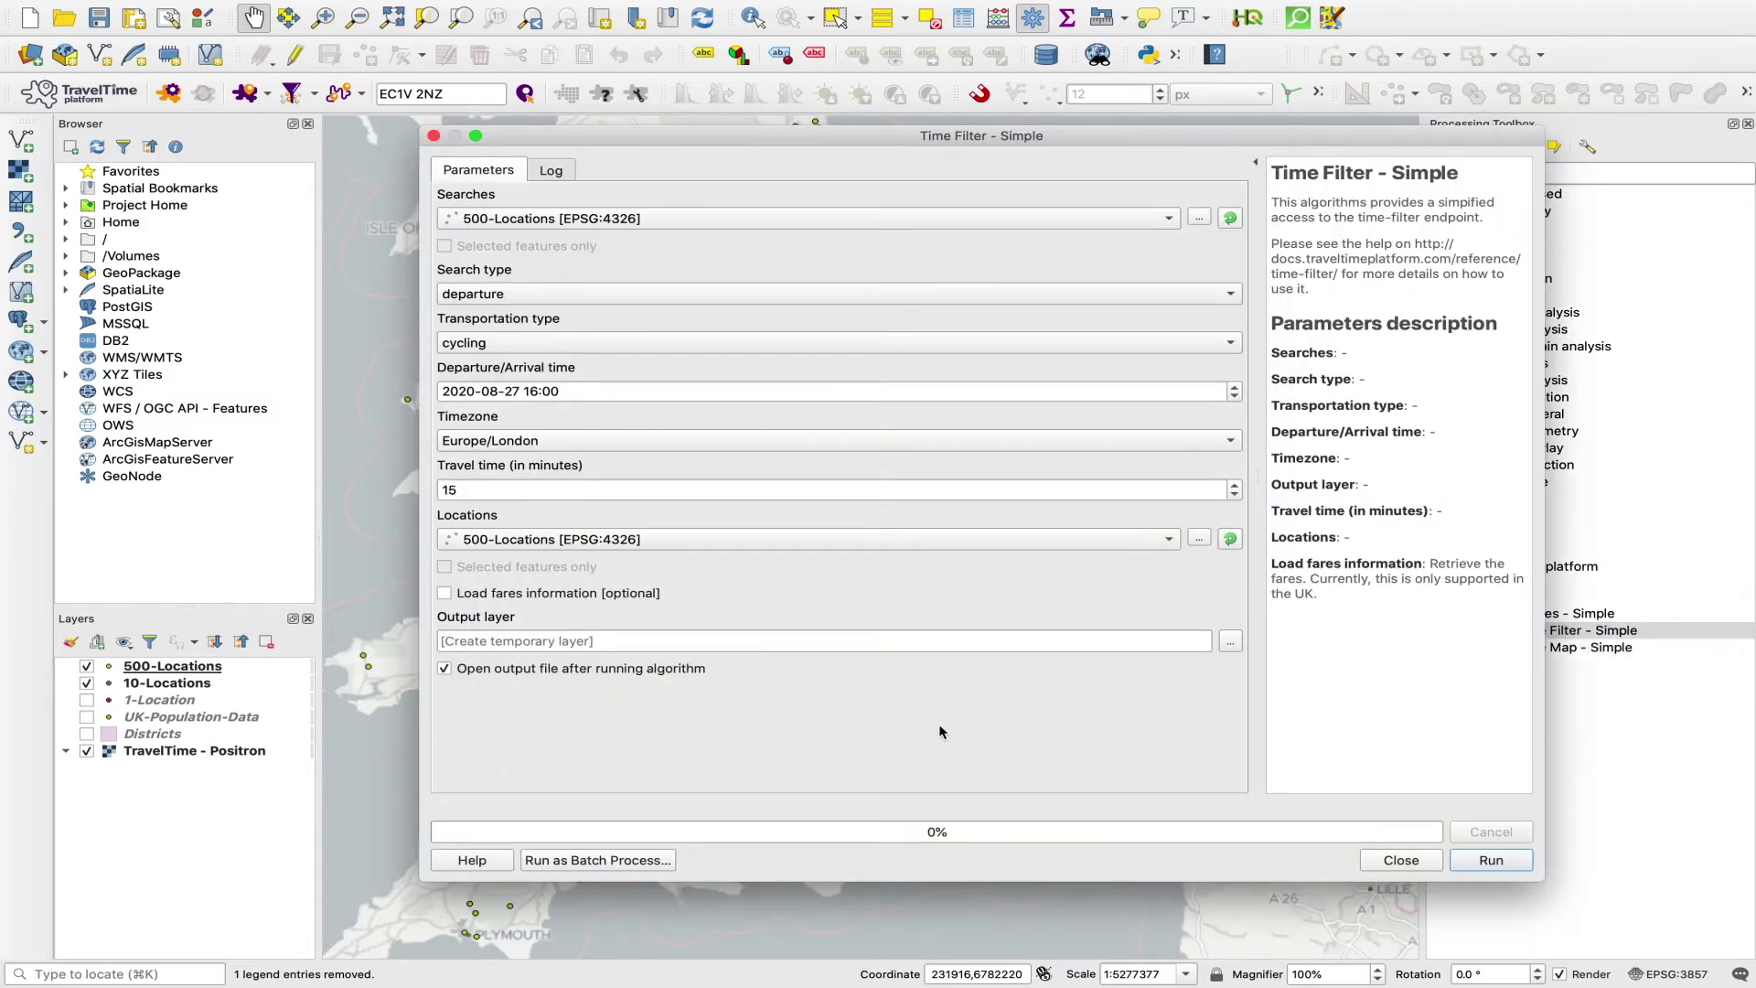
Step: Use 10-Locations as the Searches layer, with search type departure and transportation type public_transport
left_click(691, 220)
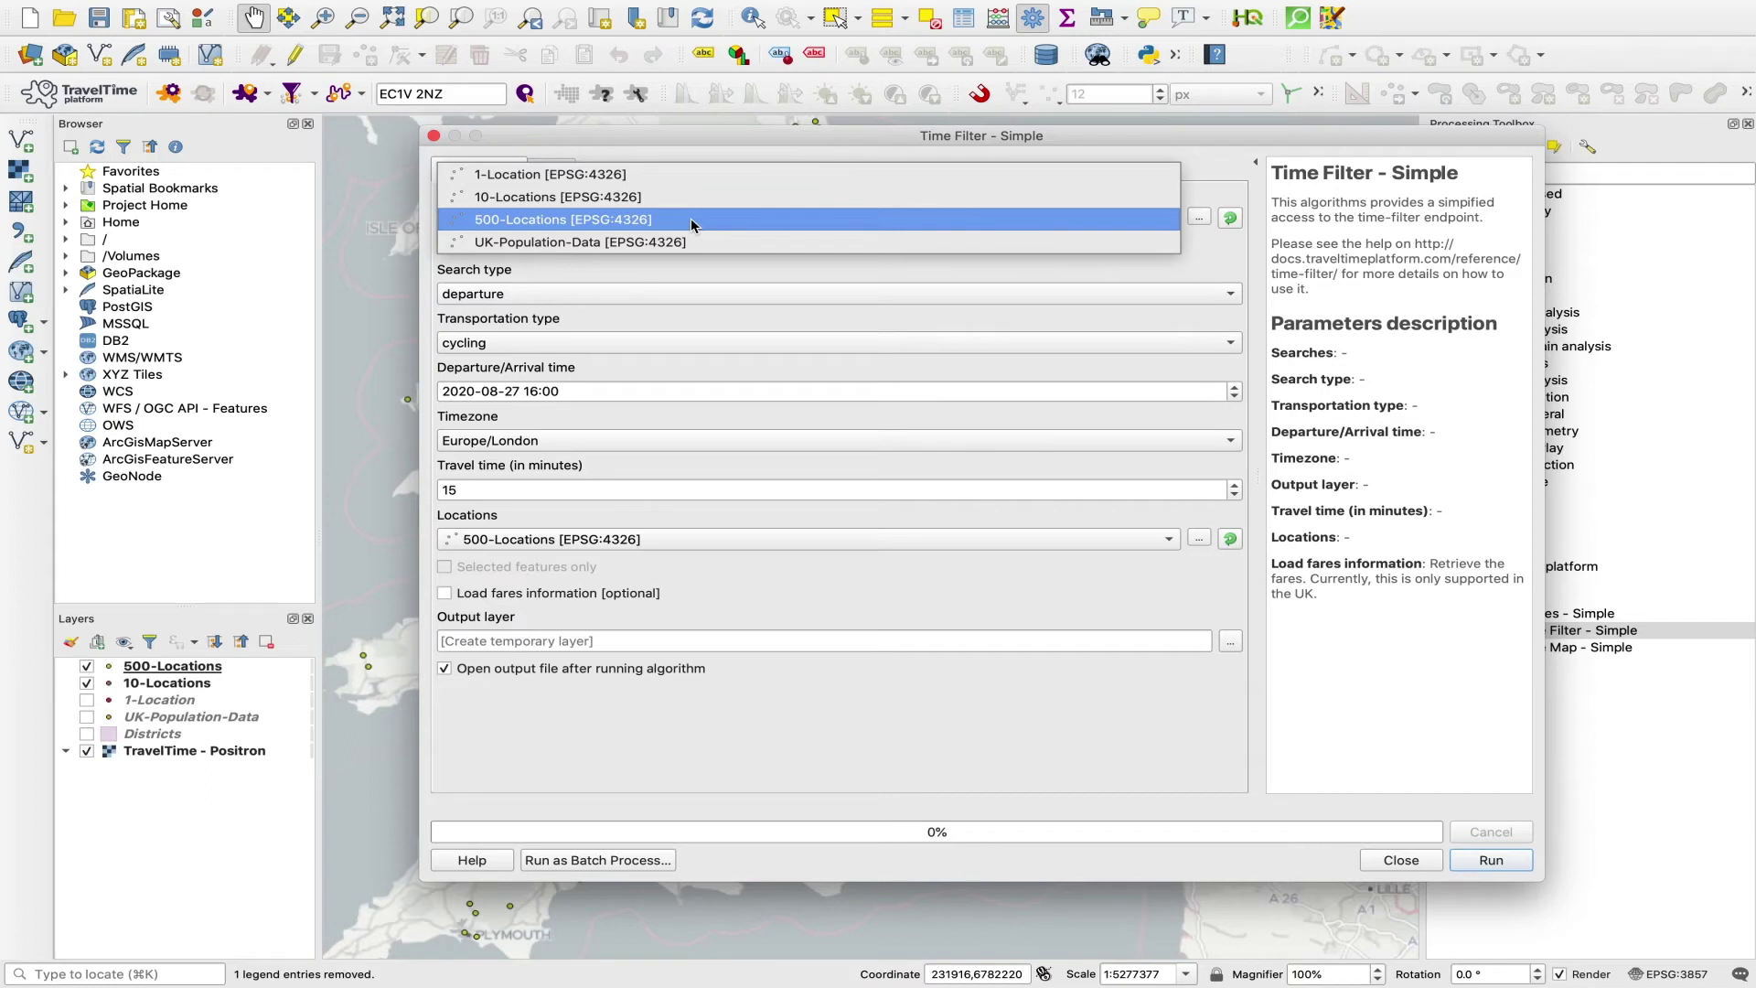
left_click(524, 202)
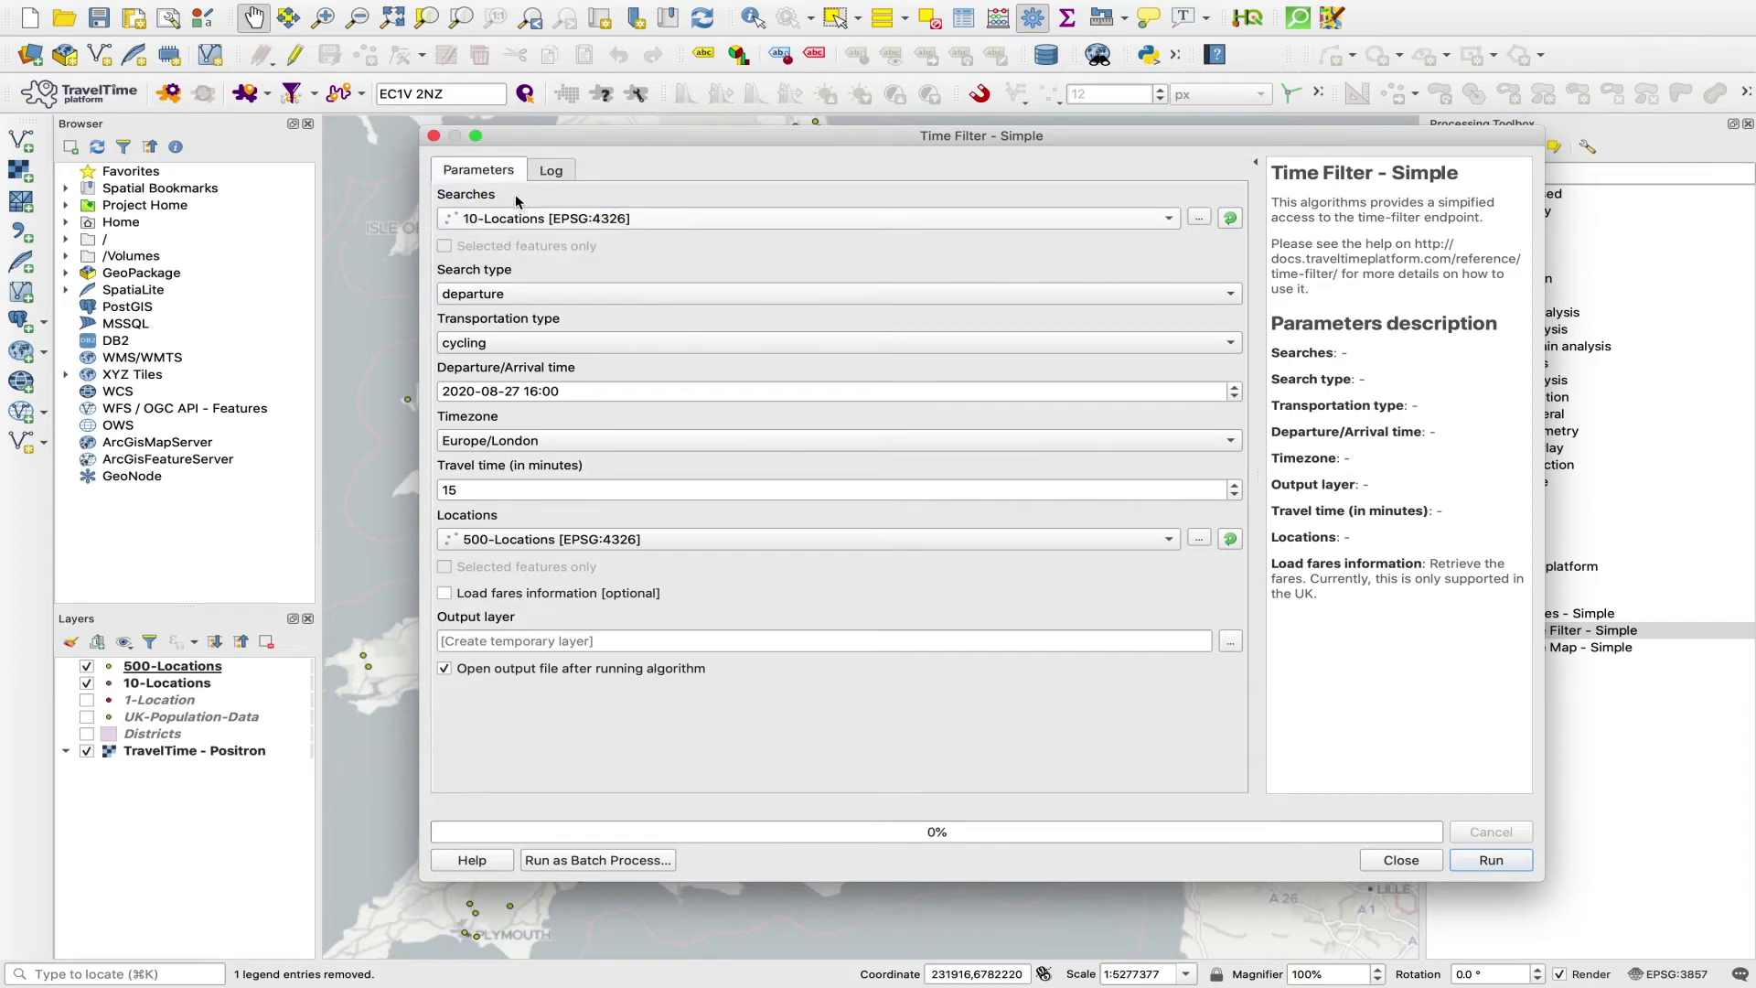
left_click(531, 296)
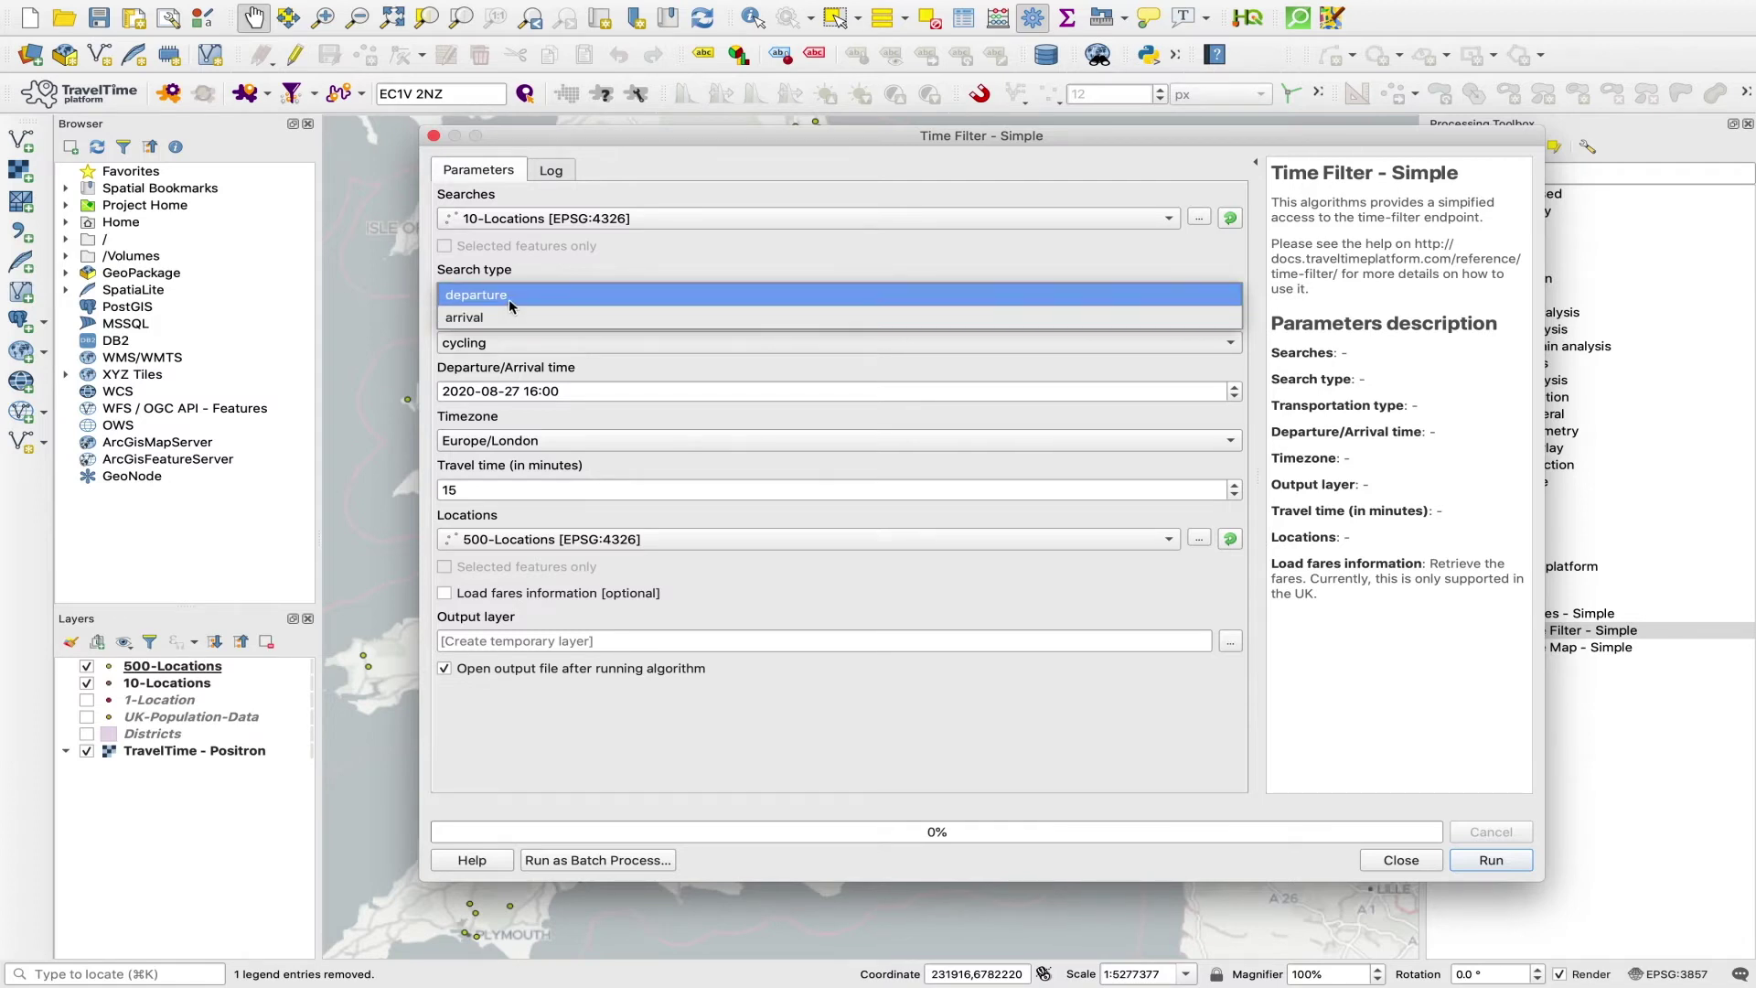
left_click(510, 298)
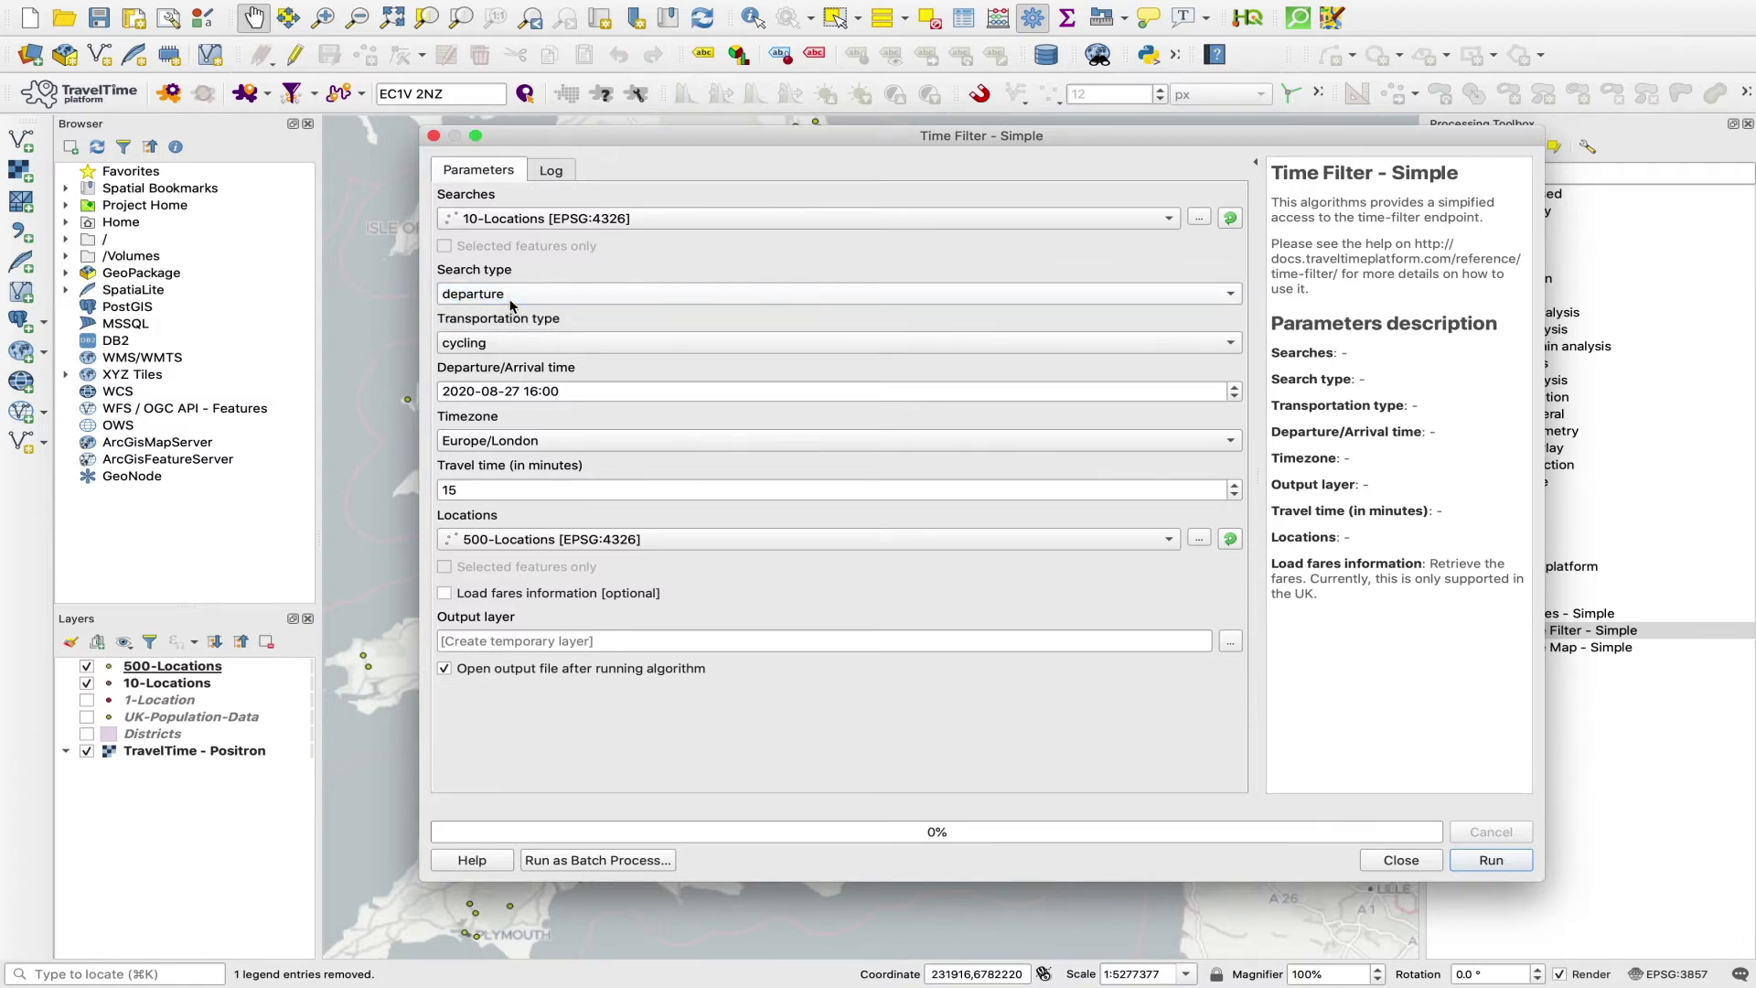
left_click(522, 346)
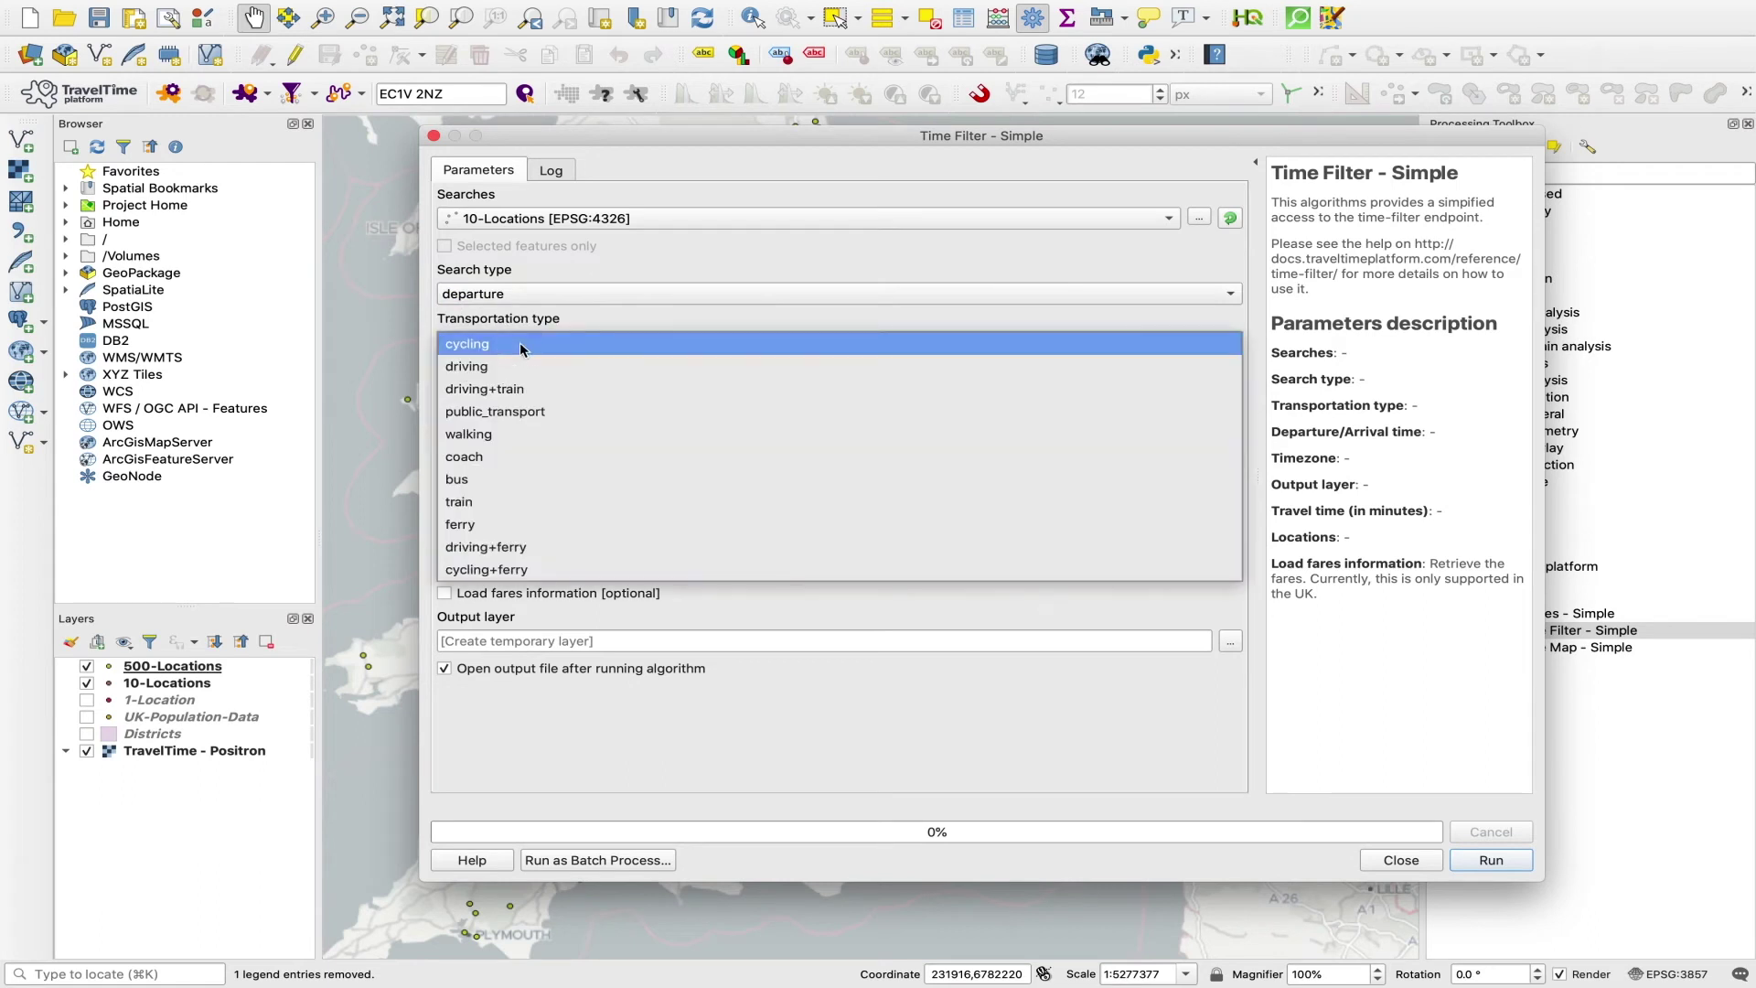
left_click(505, 412)
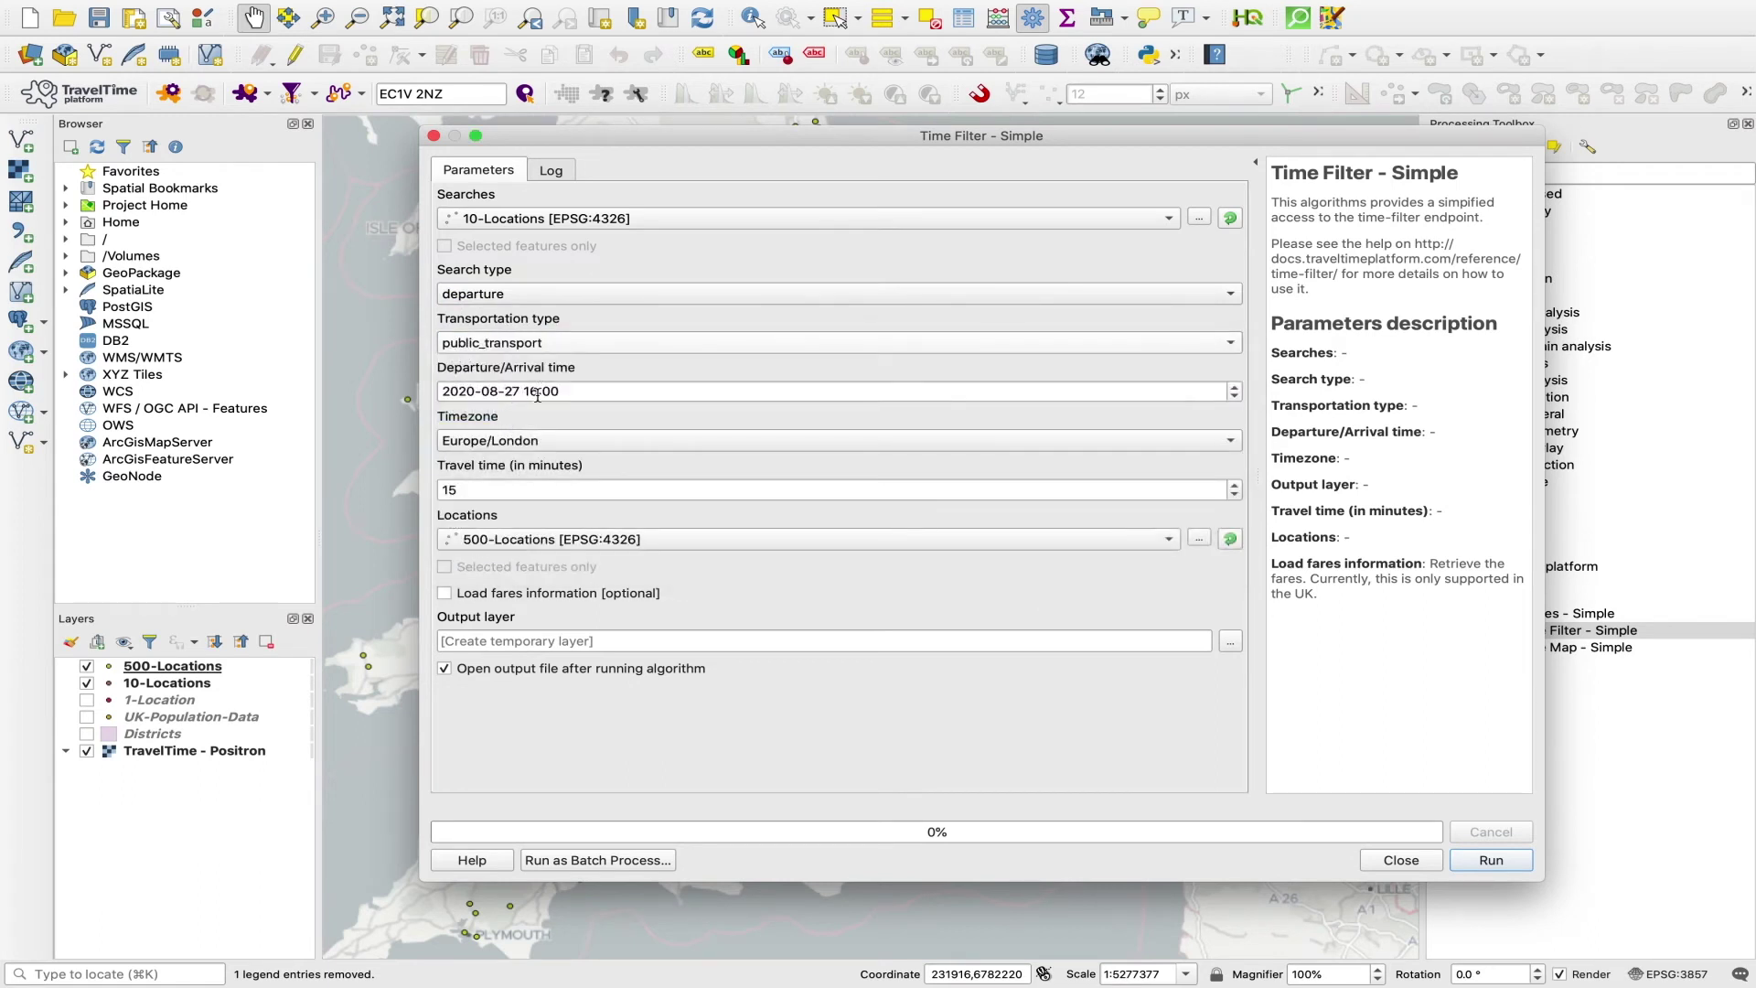
Step: Set the departure time to 17:30 on 2020-08-27
left_click(539, 391)
key("BackSpace")
type("7:")
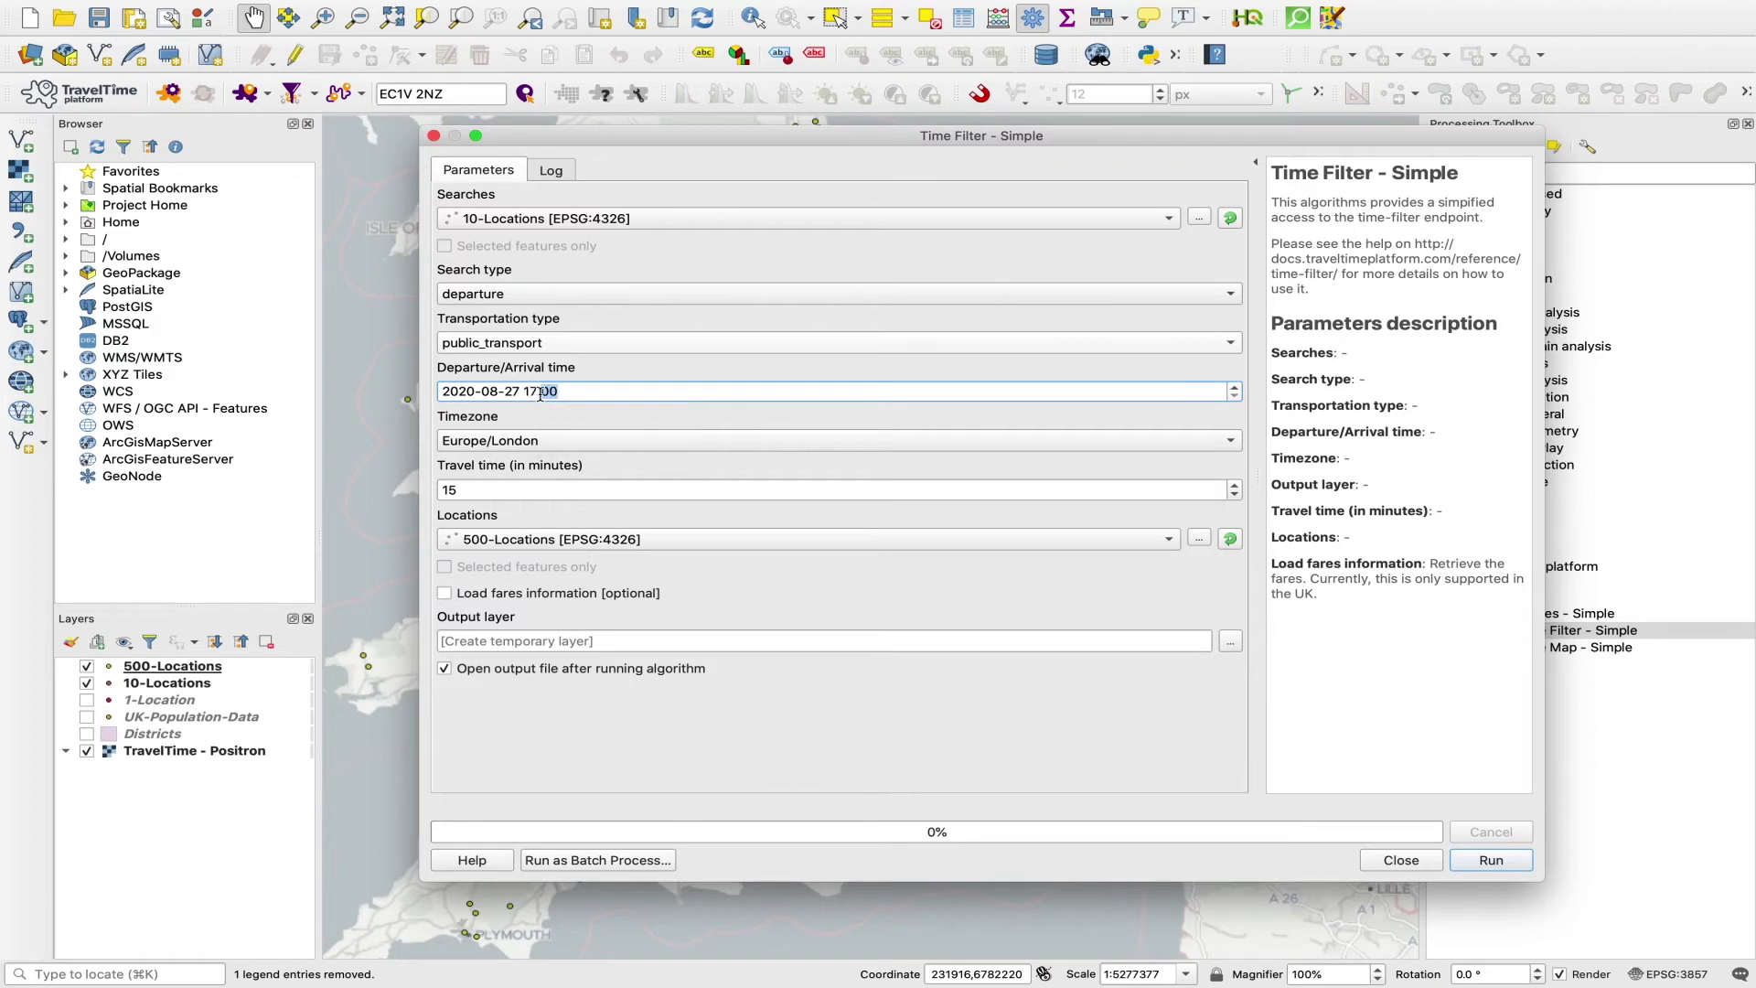
type("30")
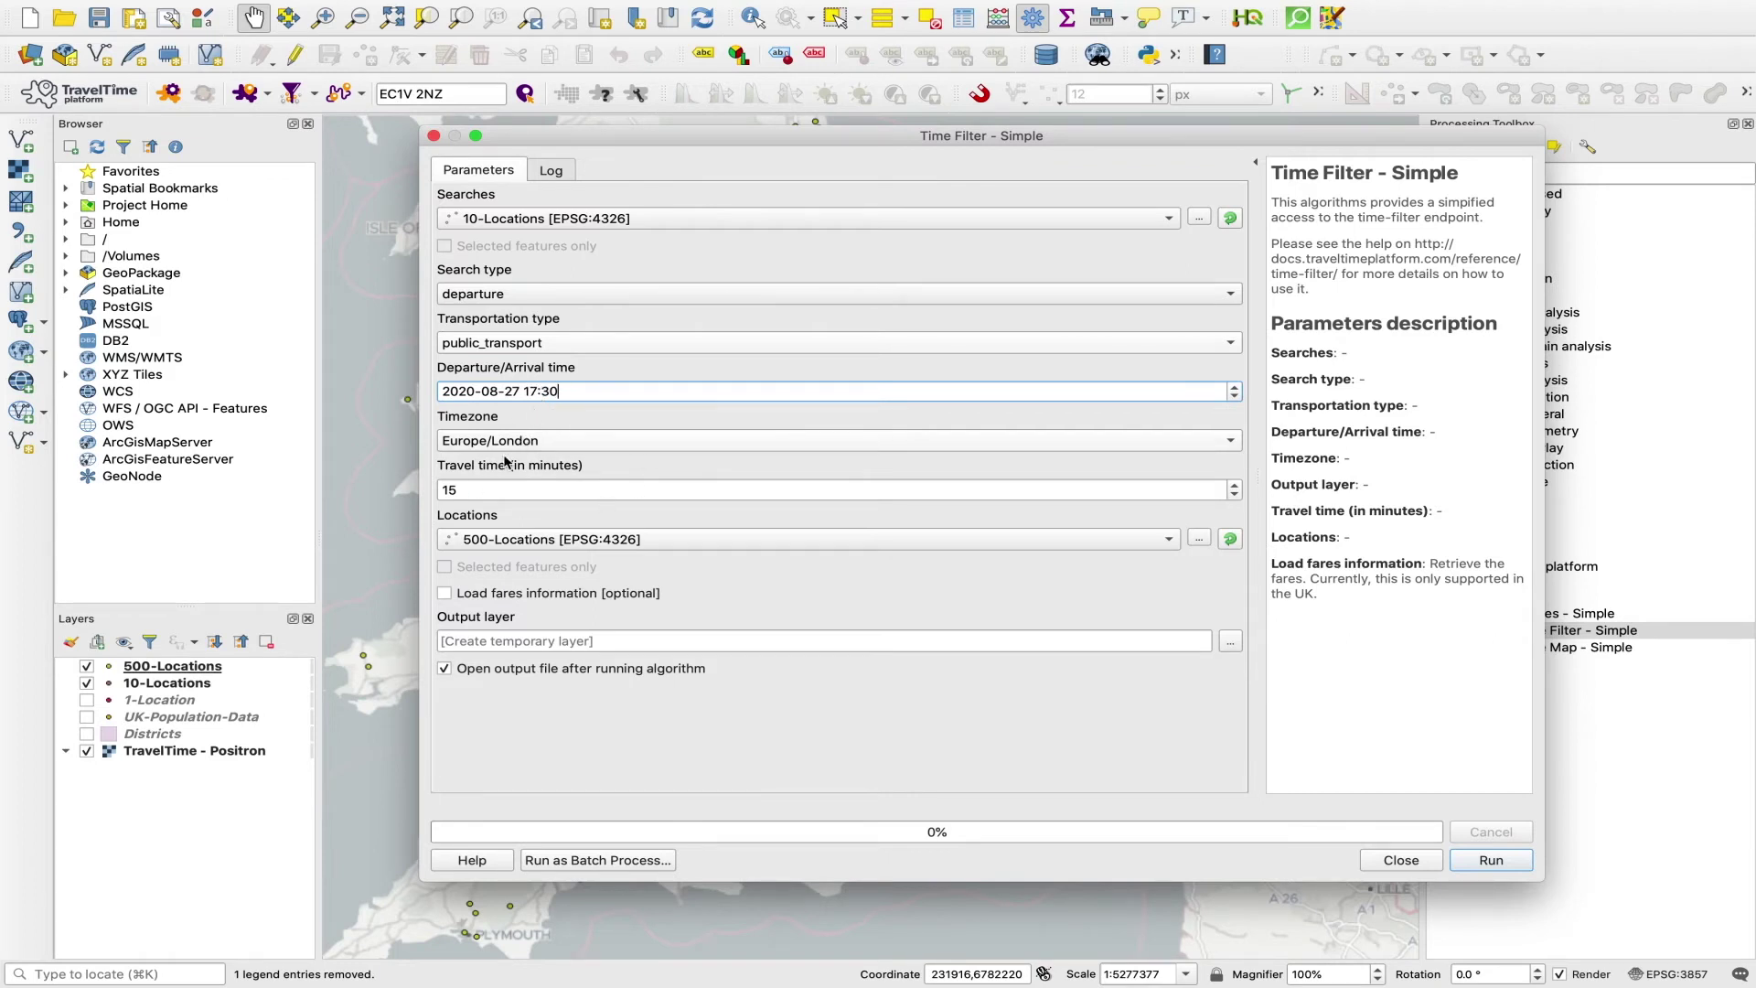
Step: Set the travel time to 240 minutes and choose 500-Locations as the Locations layer
left_click(502, 492)
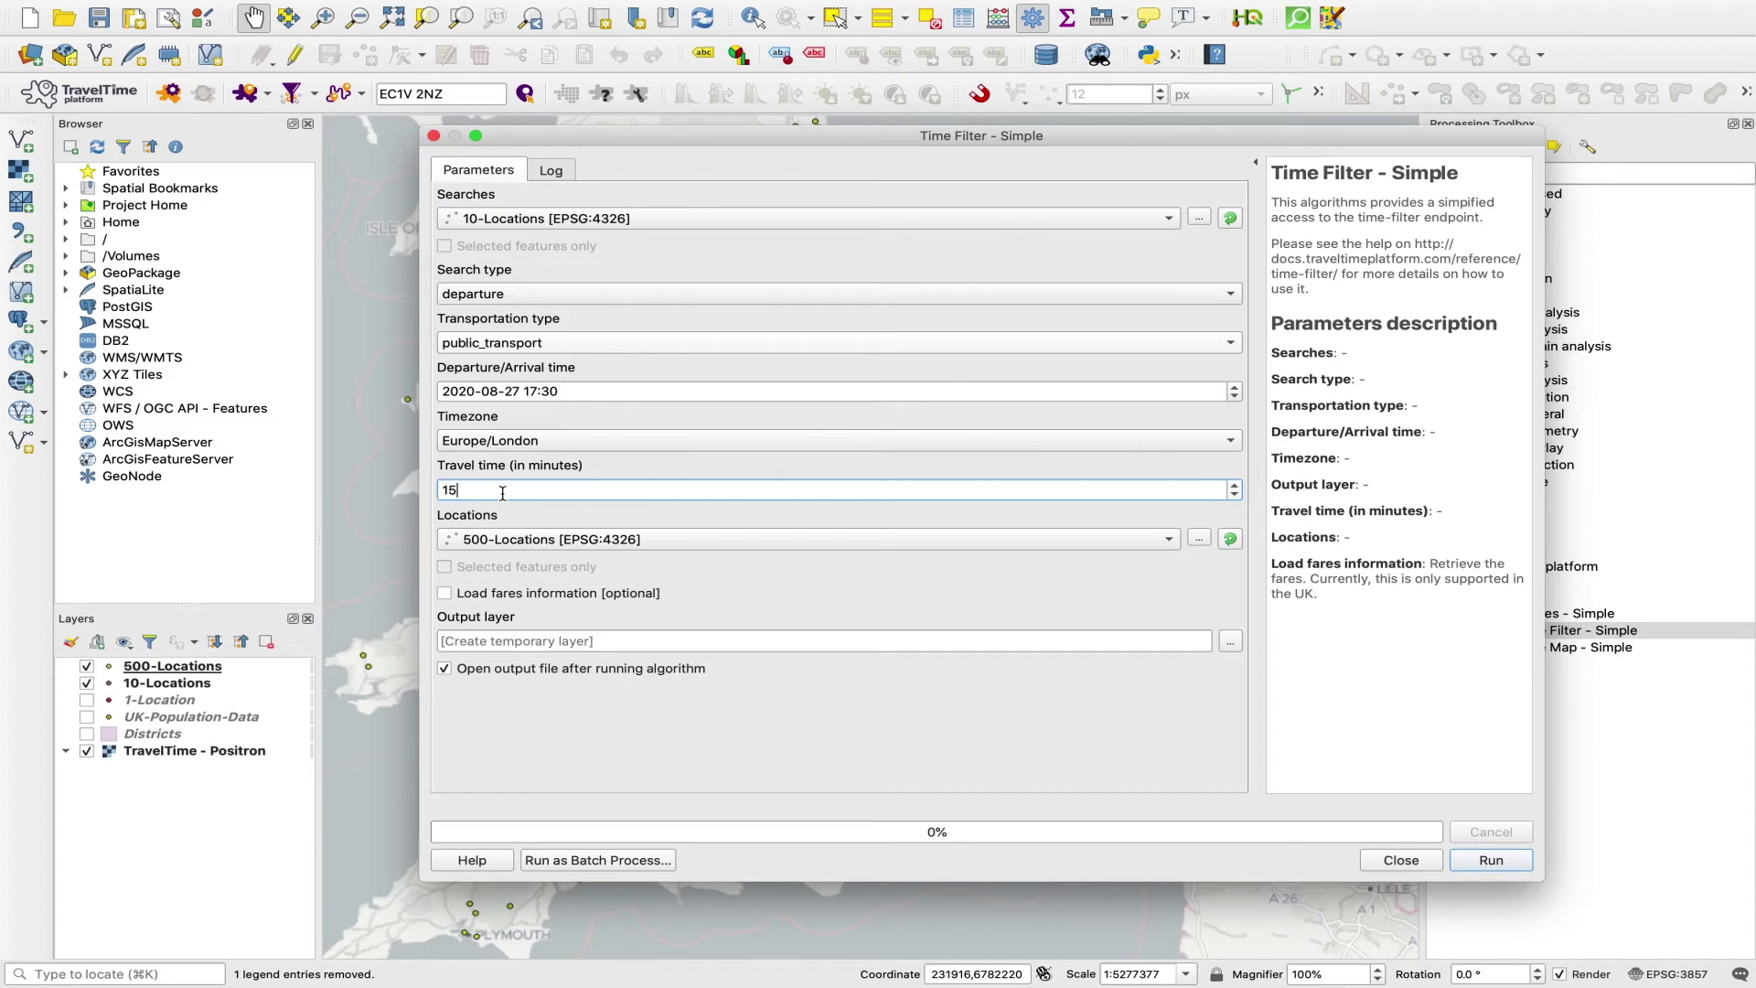
key("BackSpace")
key("BackSpace")
type("240")
left_click(543, 540)
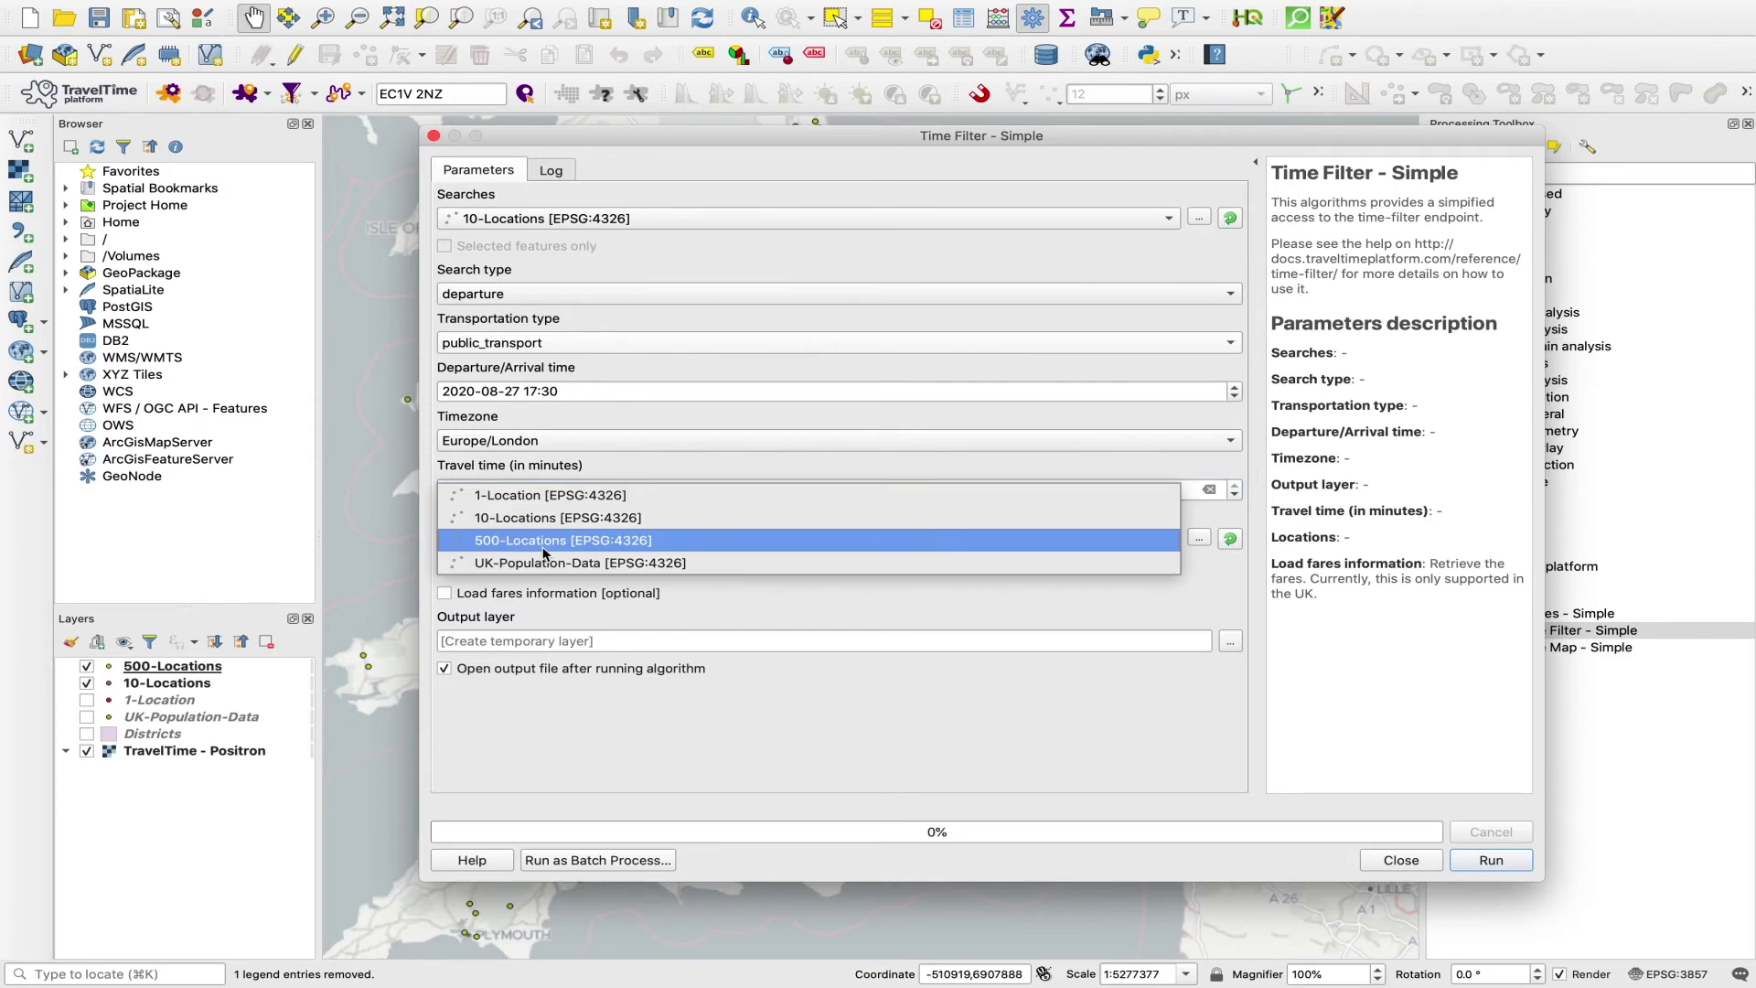
left_click(544, 547)
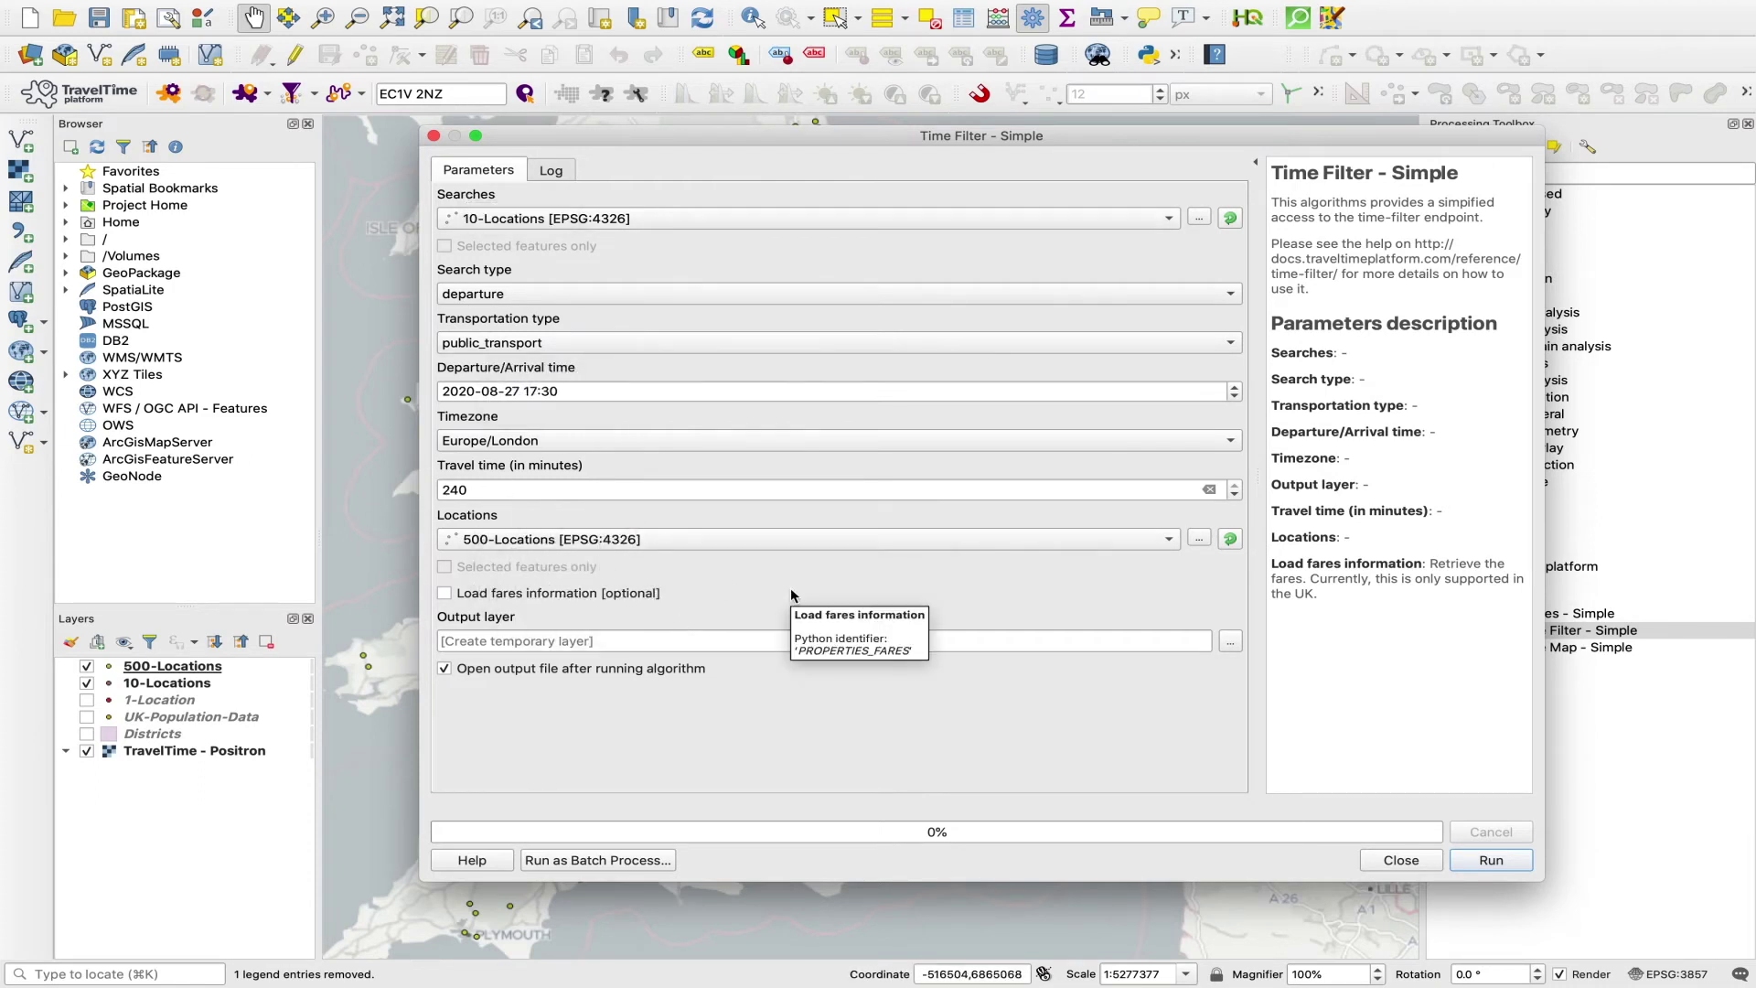
Step: Run the Time Filter - Simple algorithm without fares information into a temporary output layer and close its dialog
left_click(446, 594)
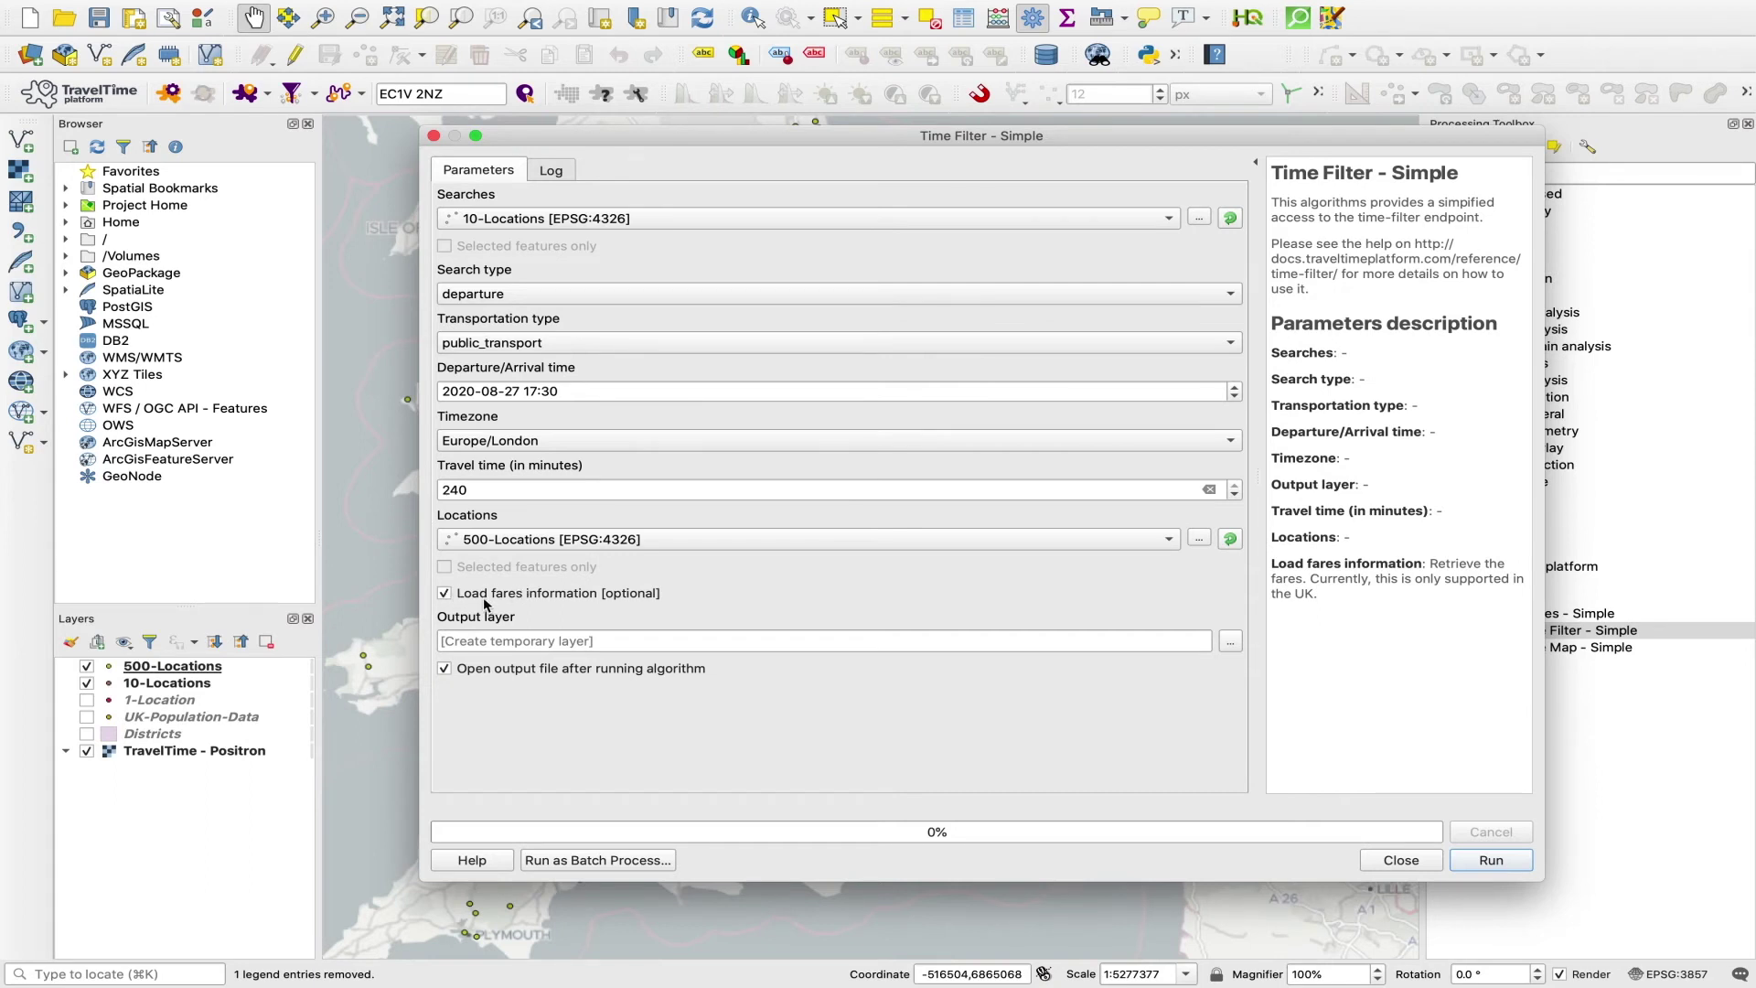
left_click(445, 594)
left_click(1490, 860)
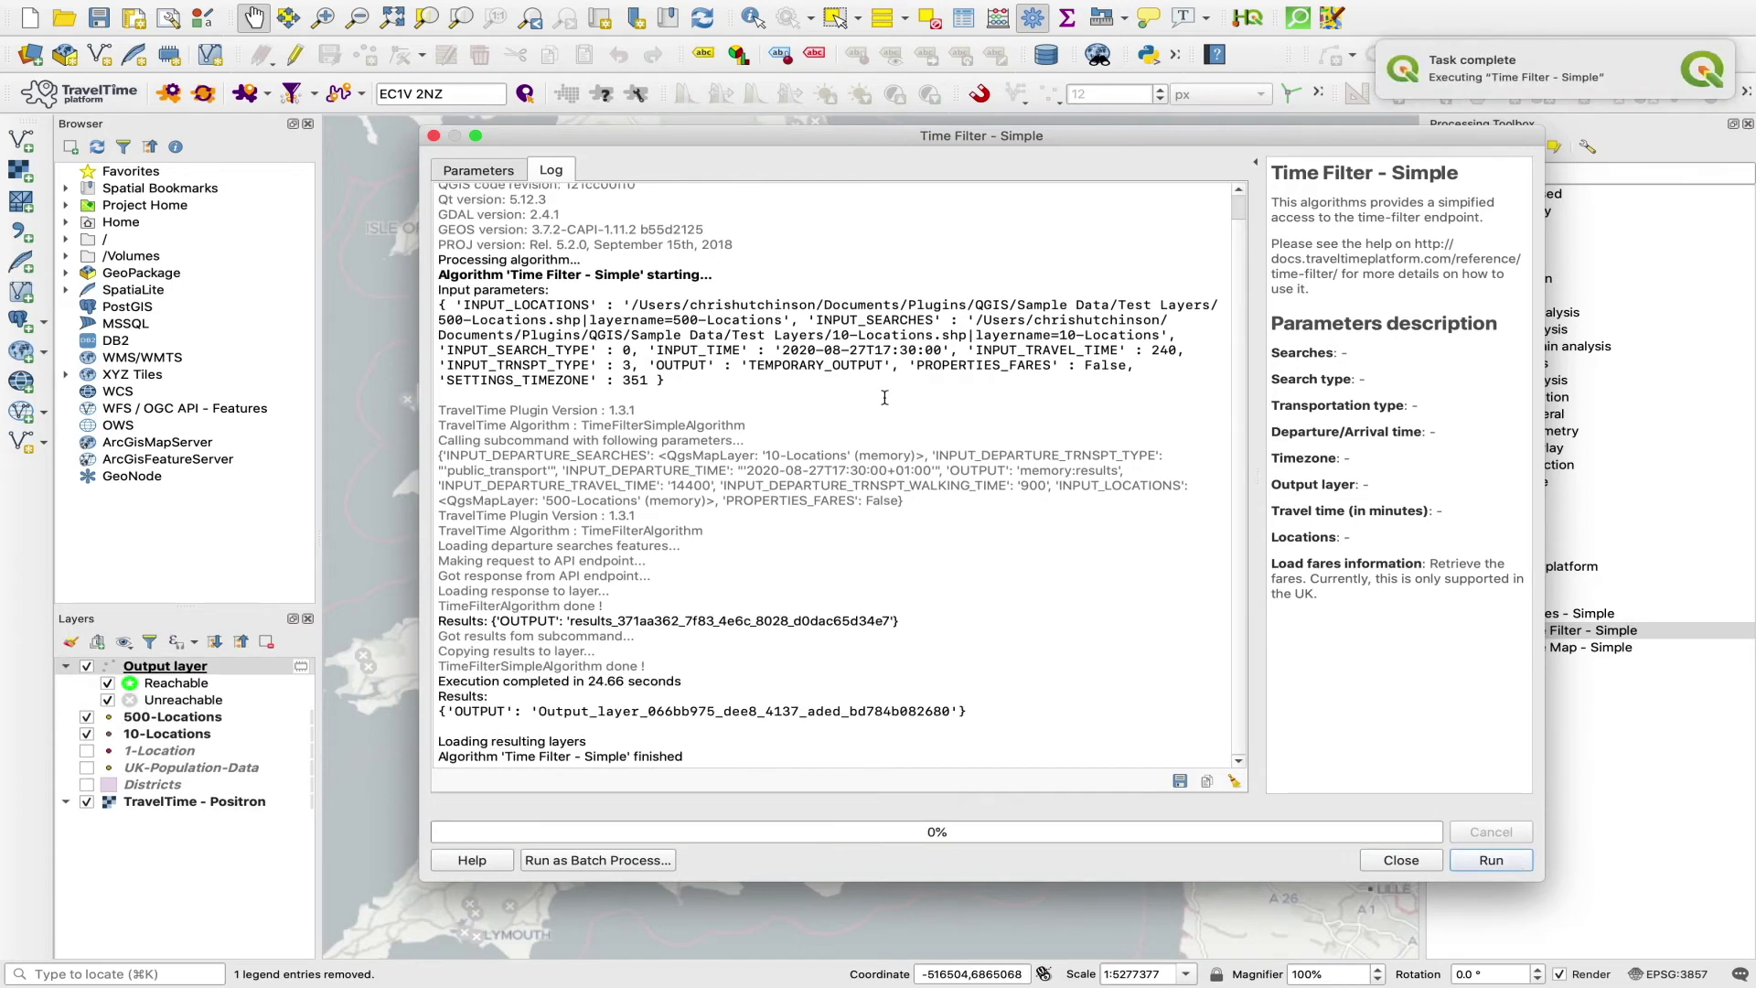
left_click(434, 135)
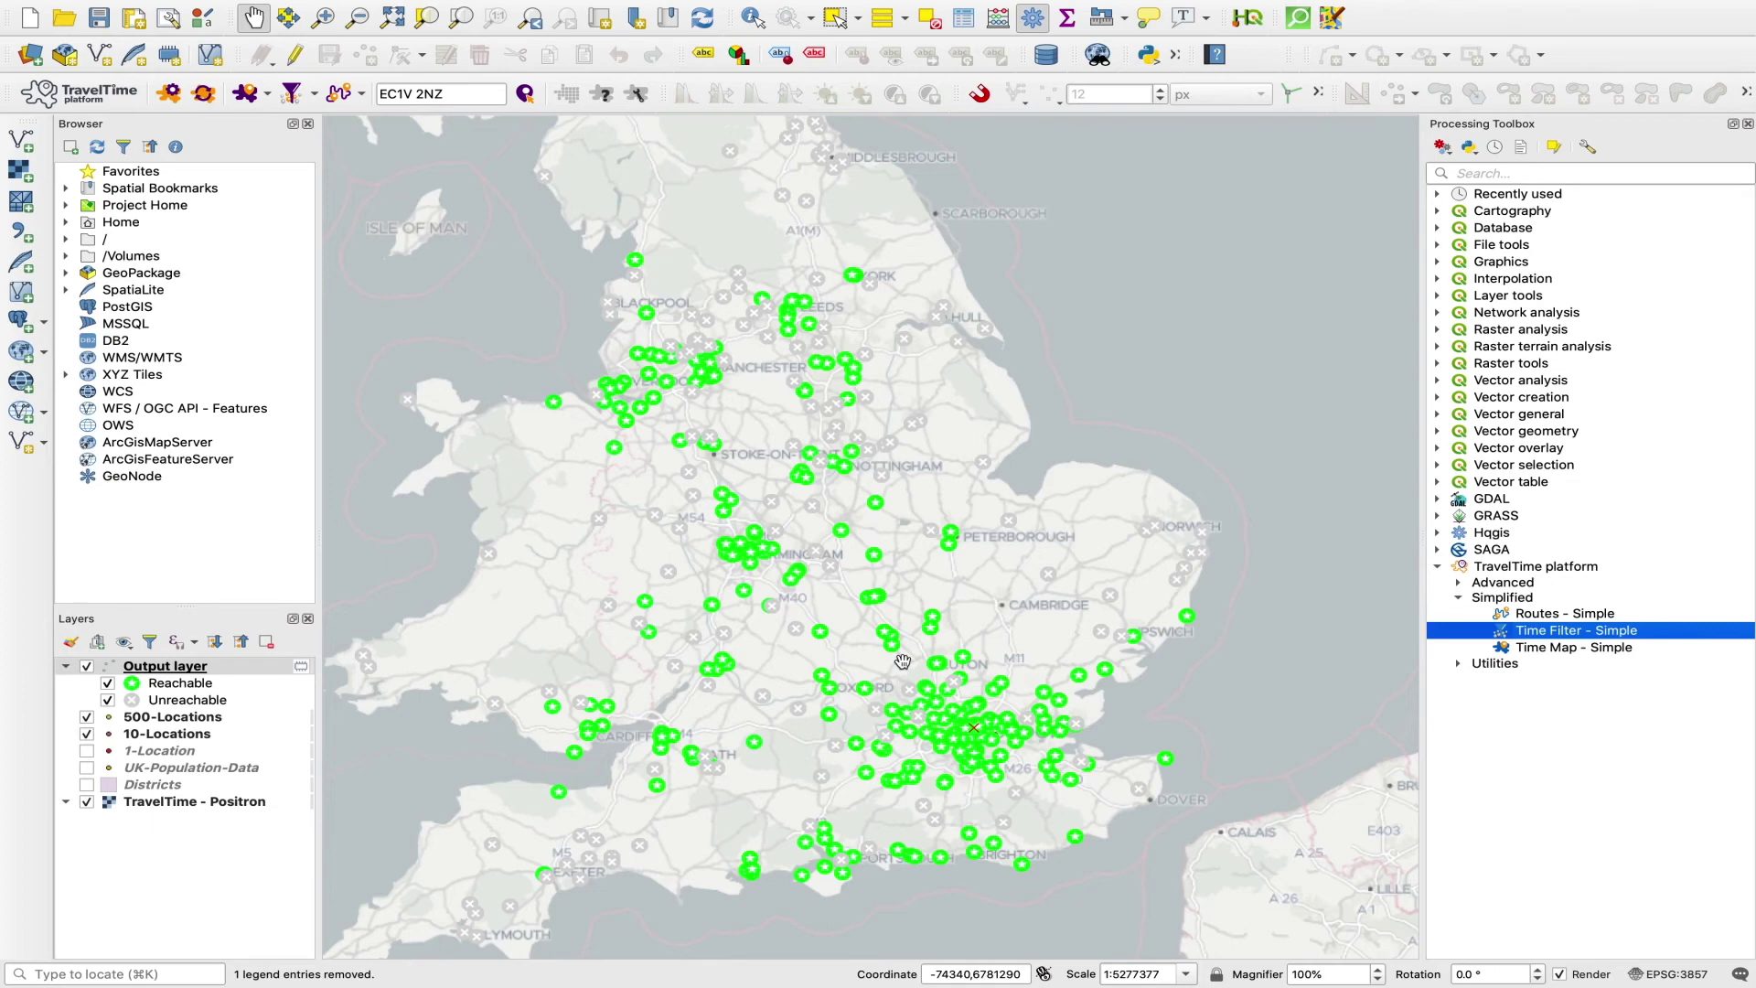
Step: Open the Output layer's attribute table, widen the search_id column to fit and review the search and reachable values
left_click(167, 669)
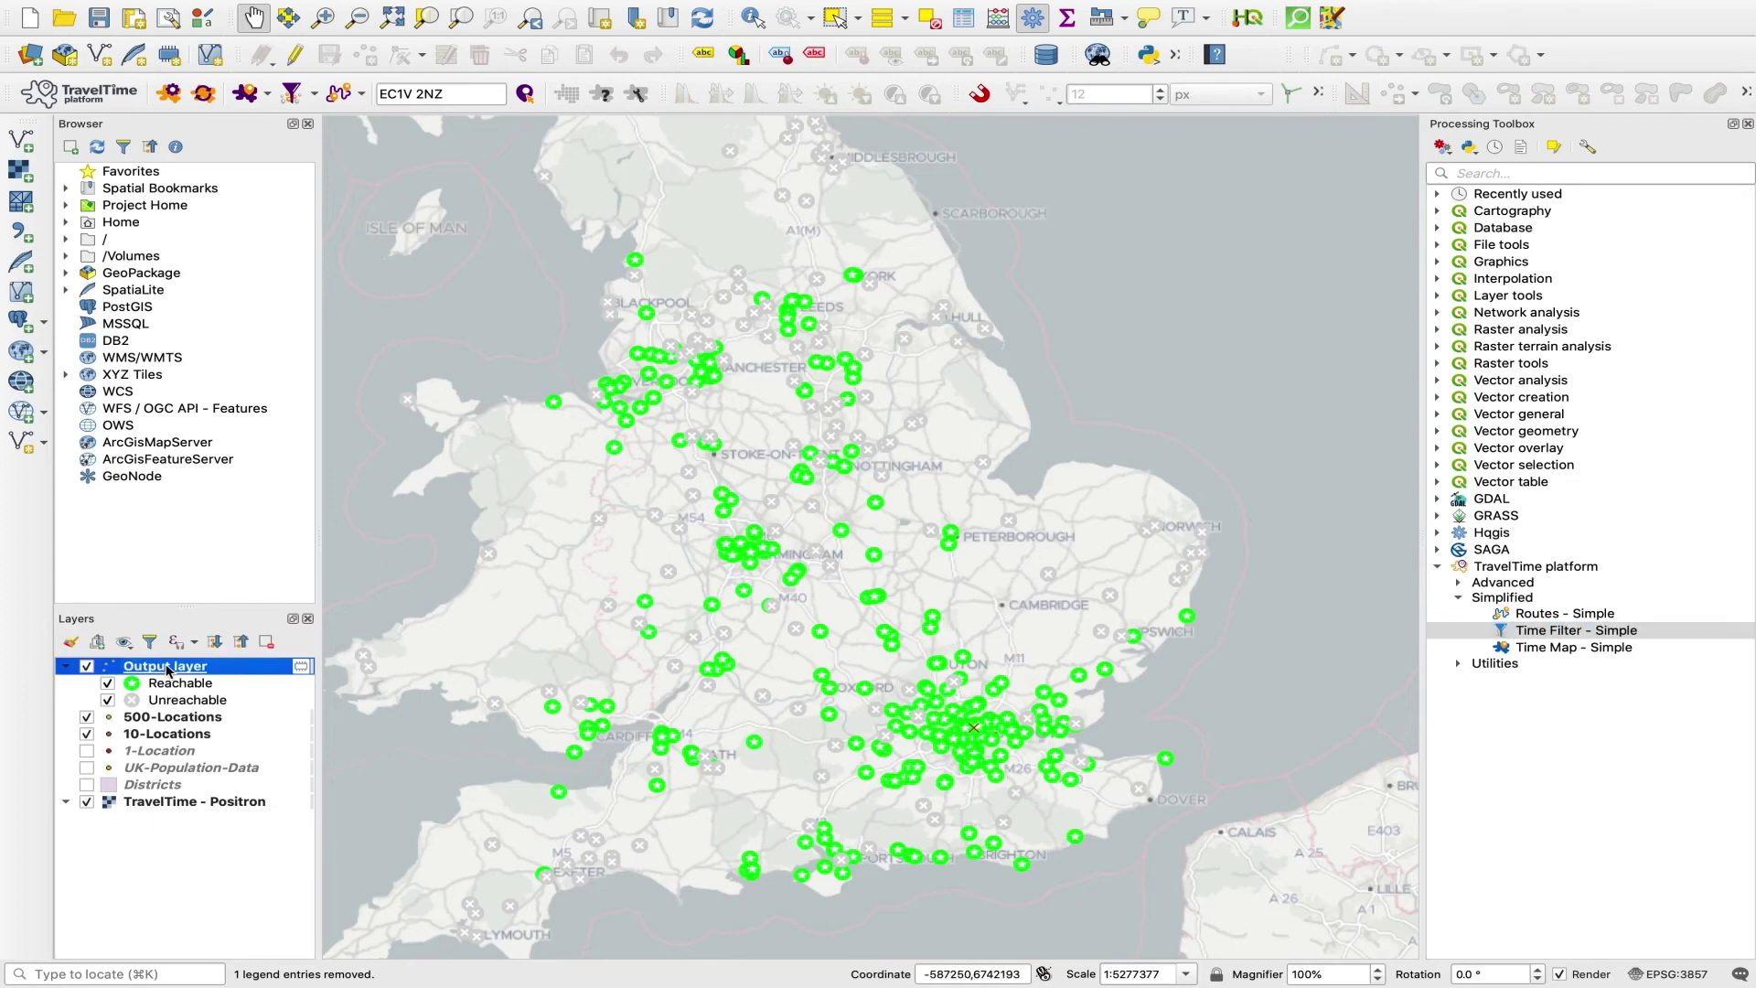
right_click(167, 670)
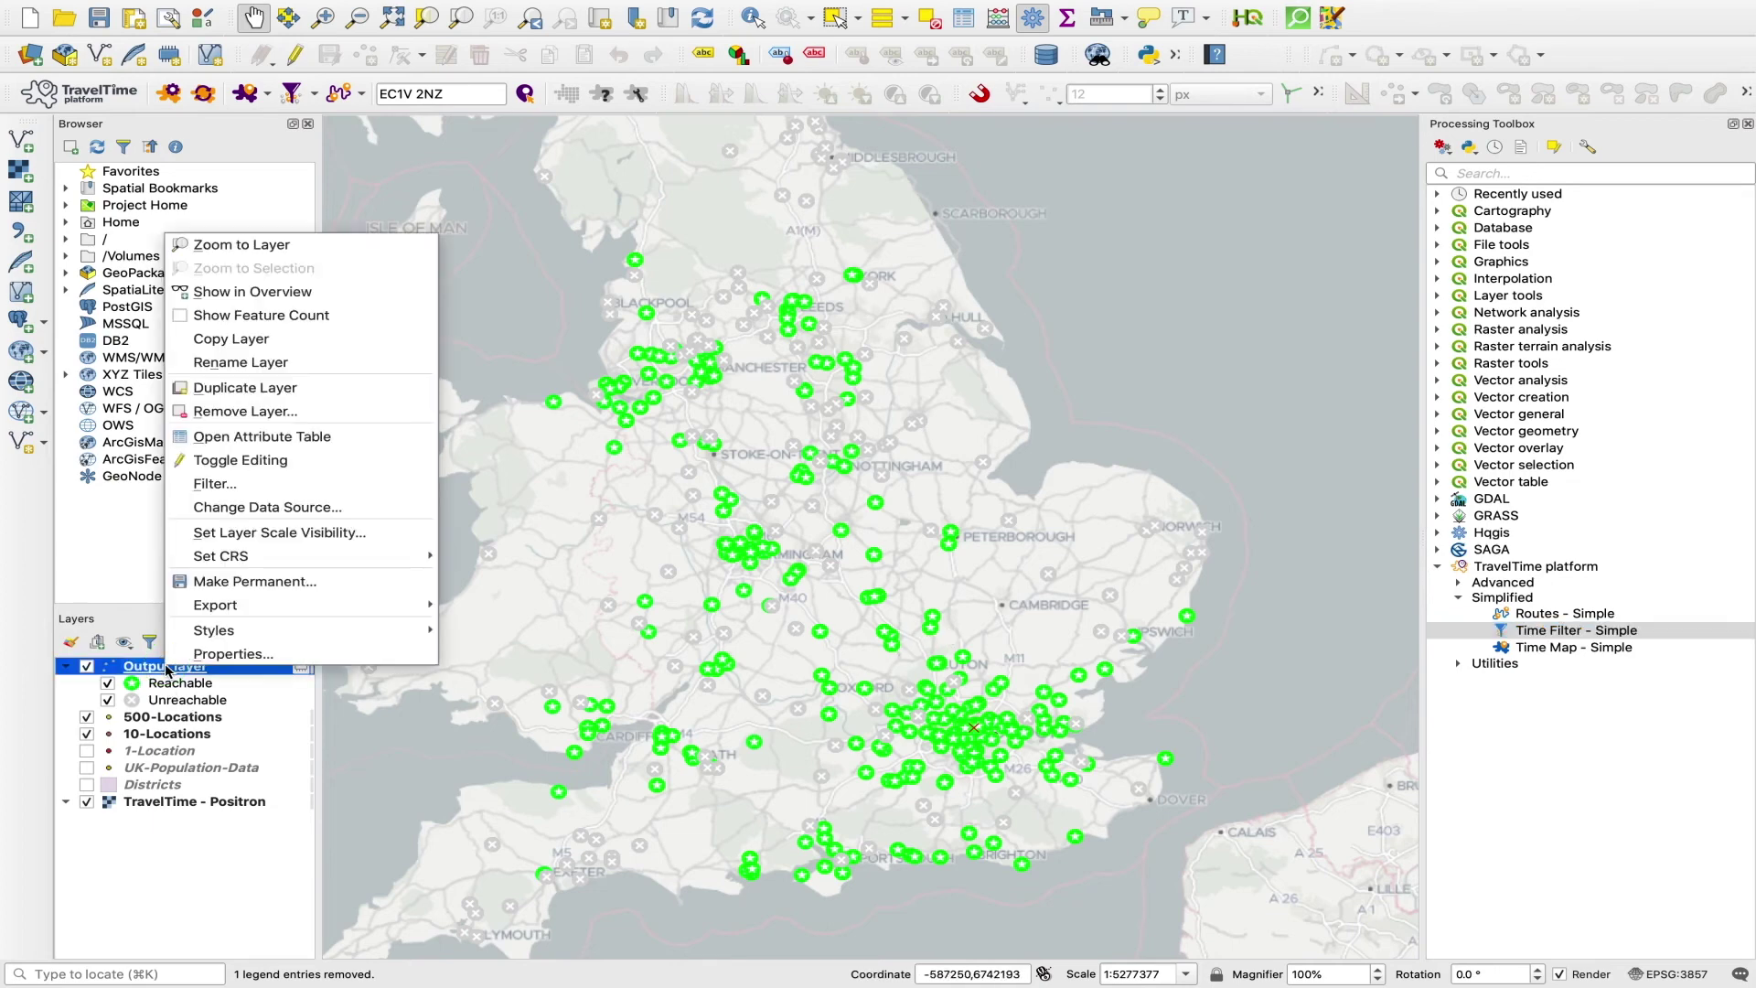
left_click(278, 442)
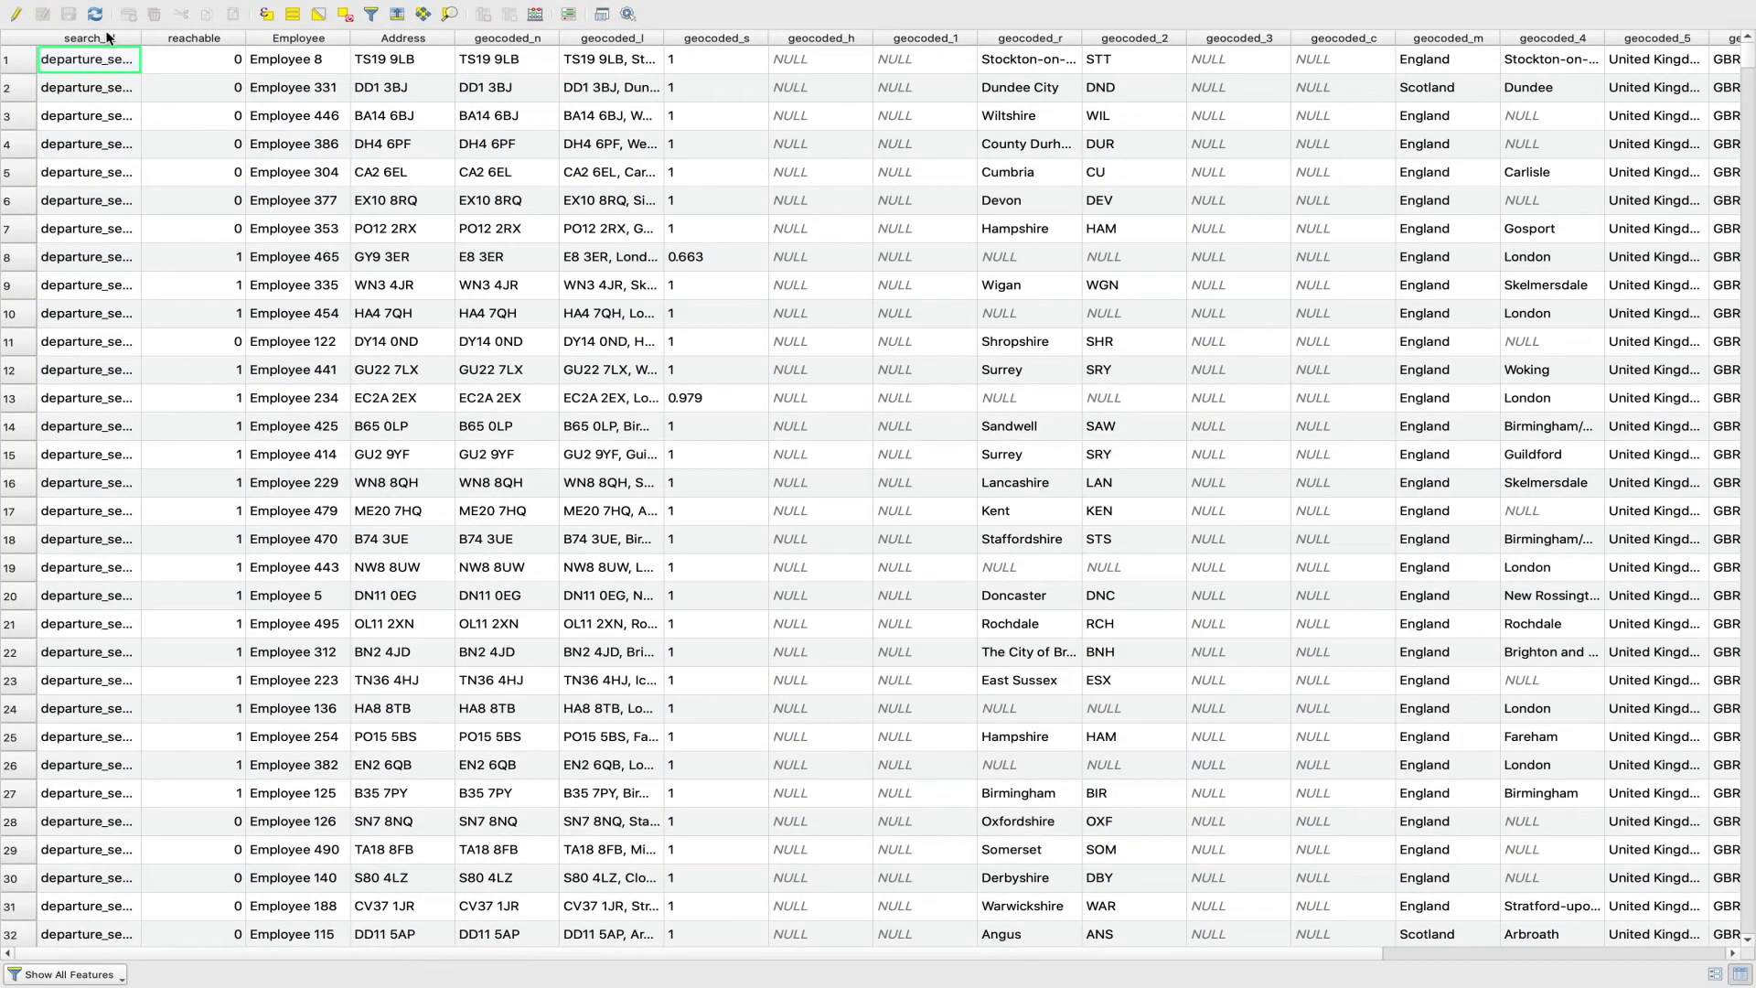
double_click(141, 40)
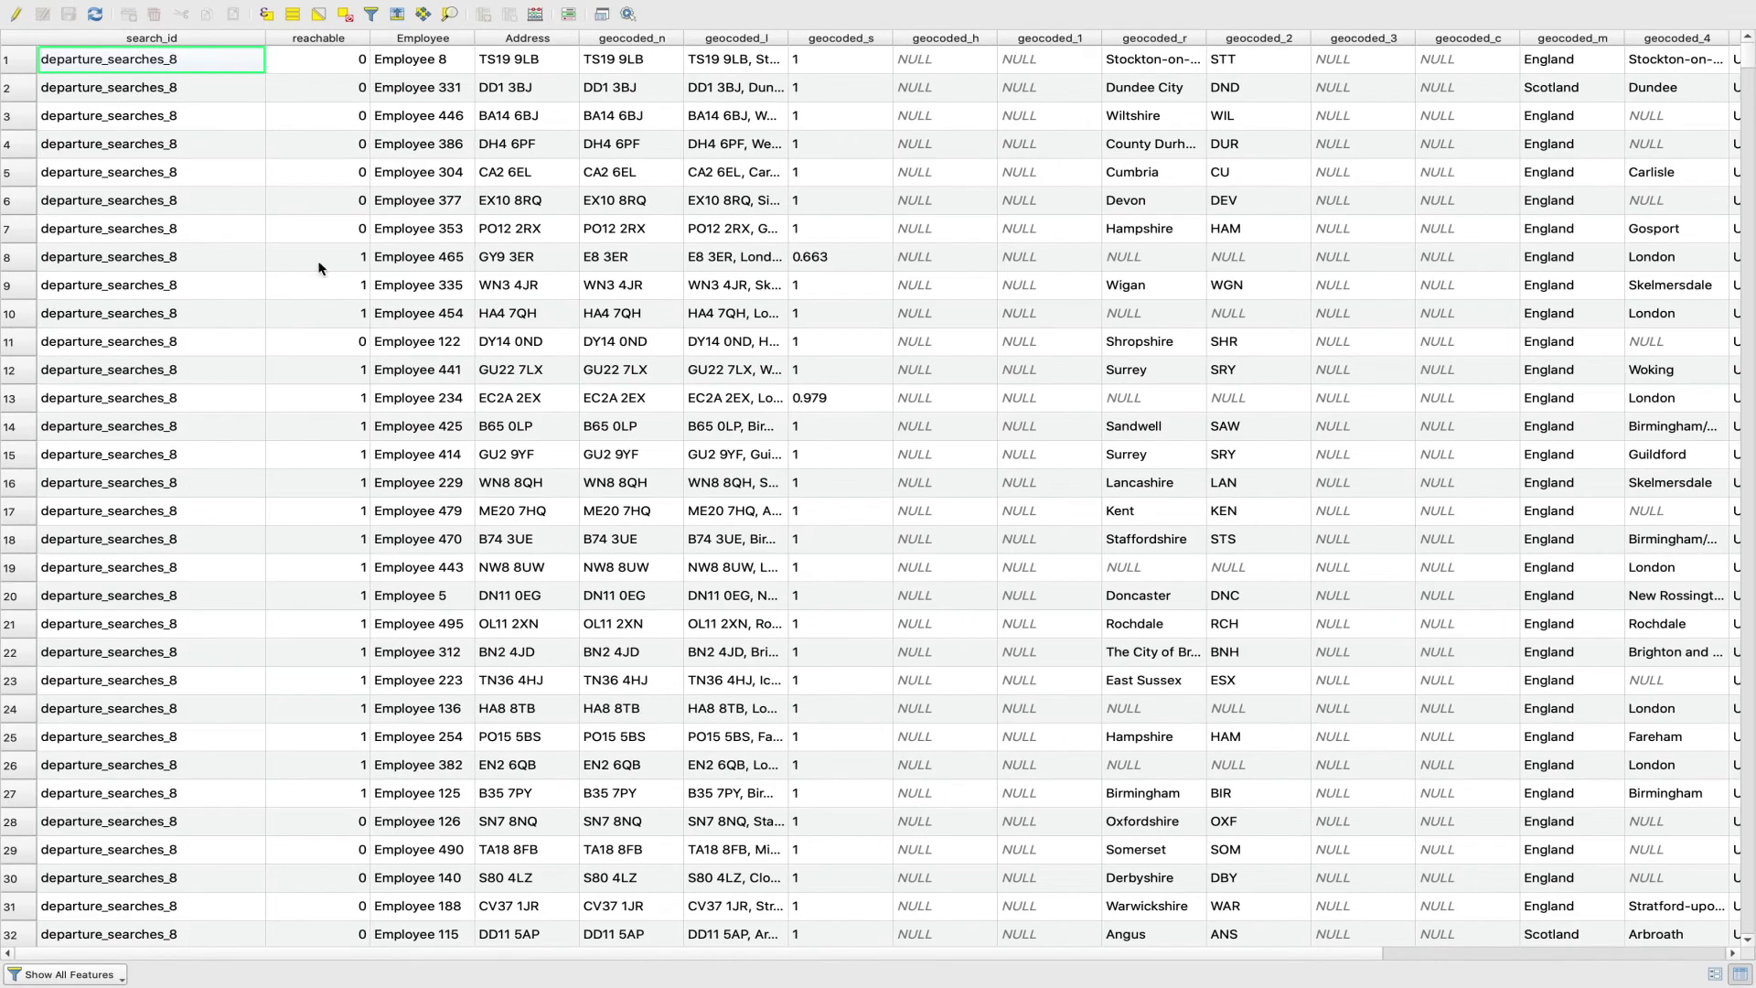
scroll(178, 234, "down", 8)
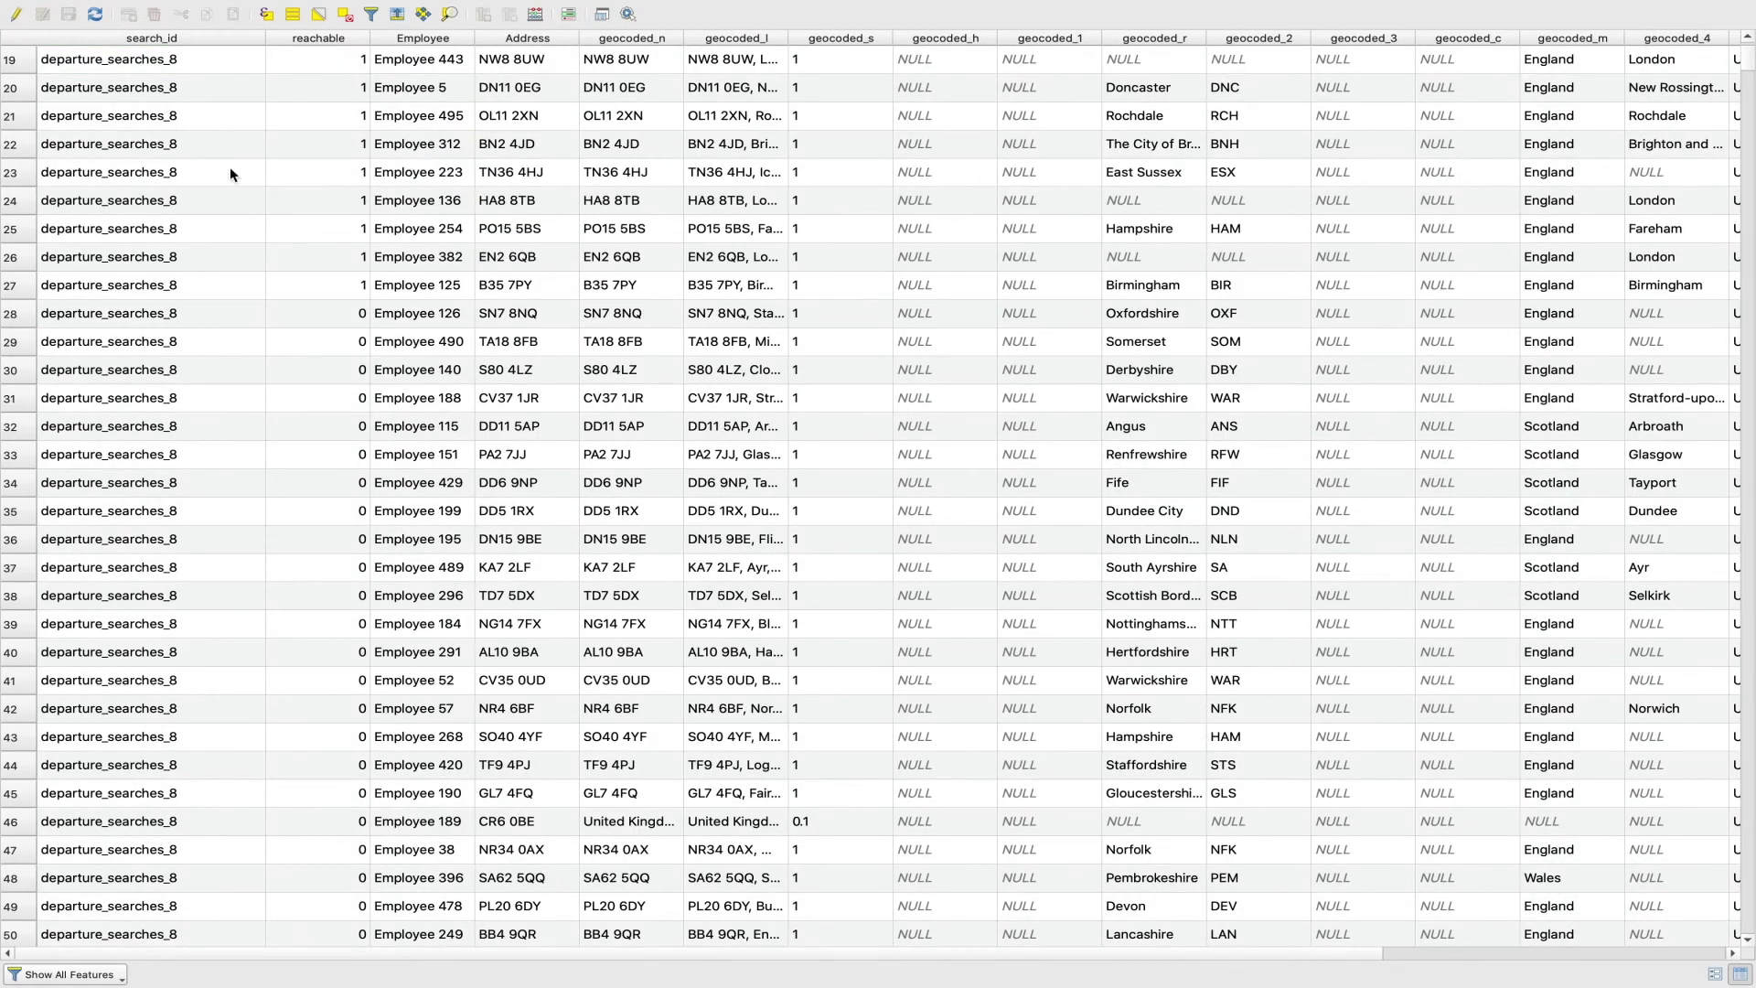
scroll(169, 429, "up", 10)
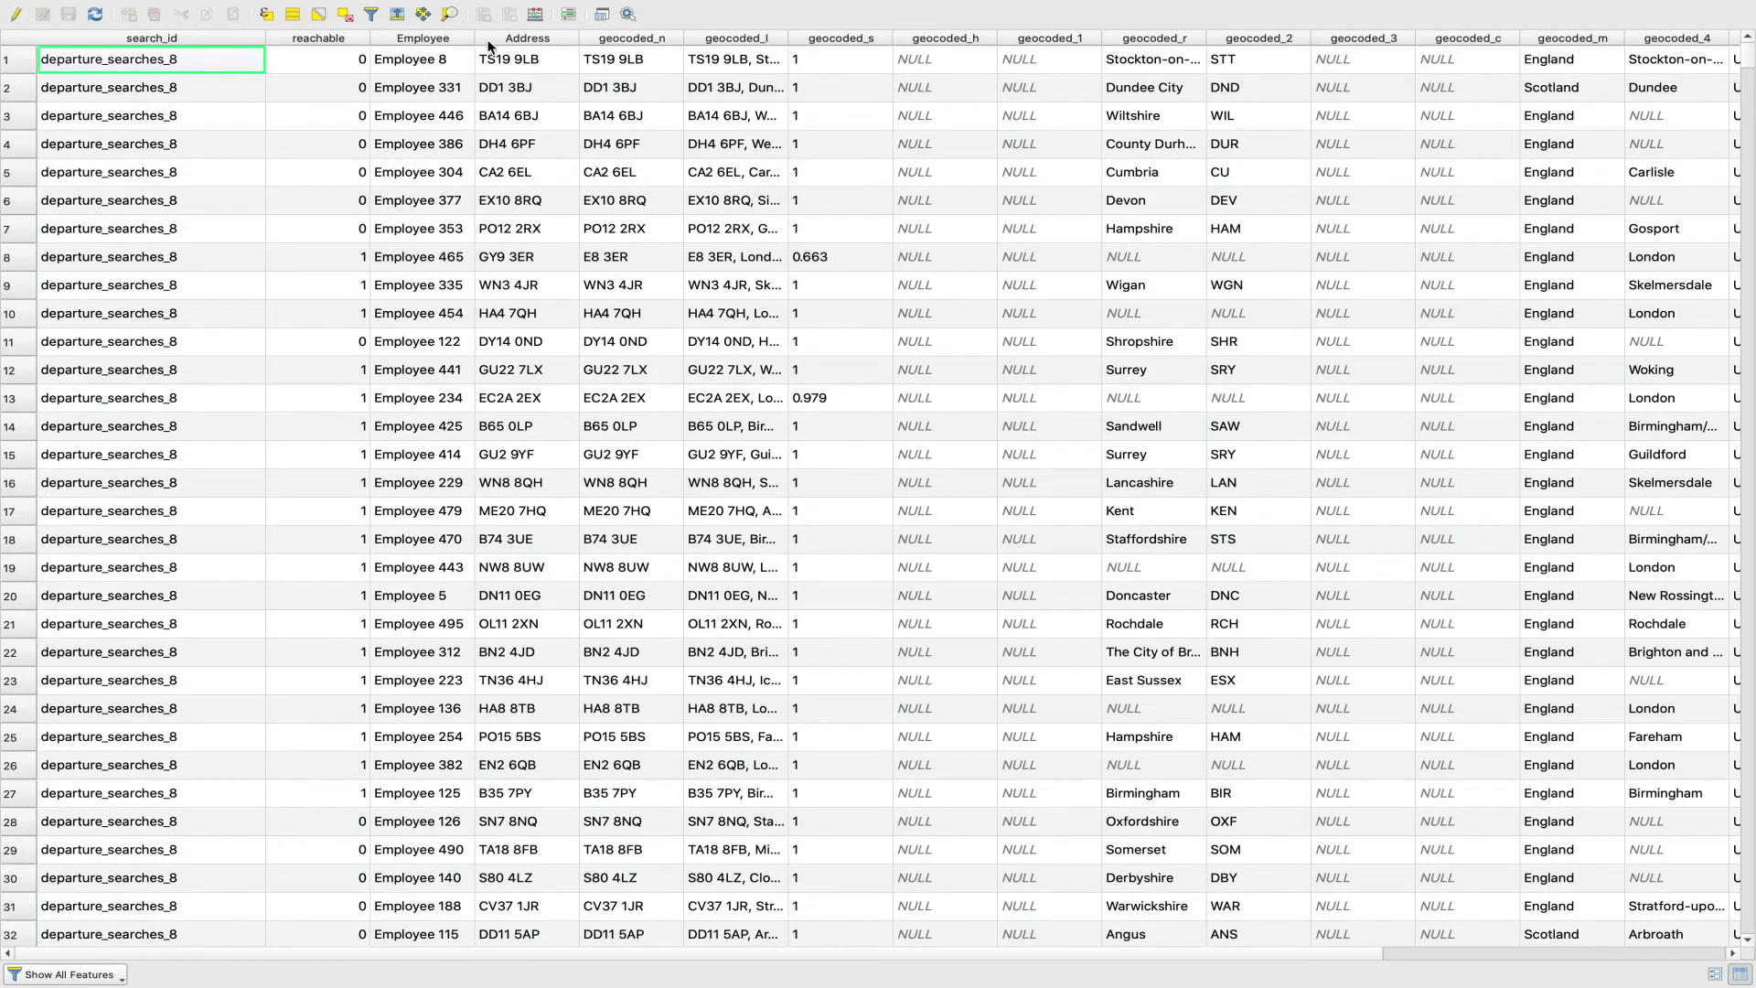
scroll(518, 62, "down", 1)
scroll(518, 62, "down", 1)
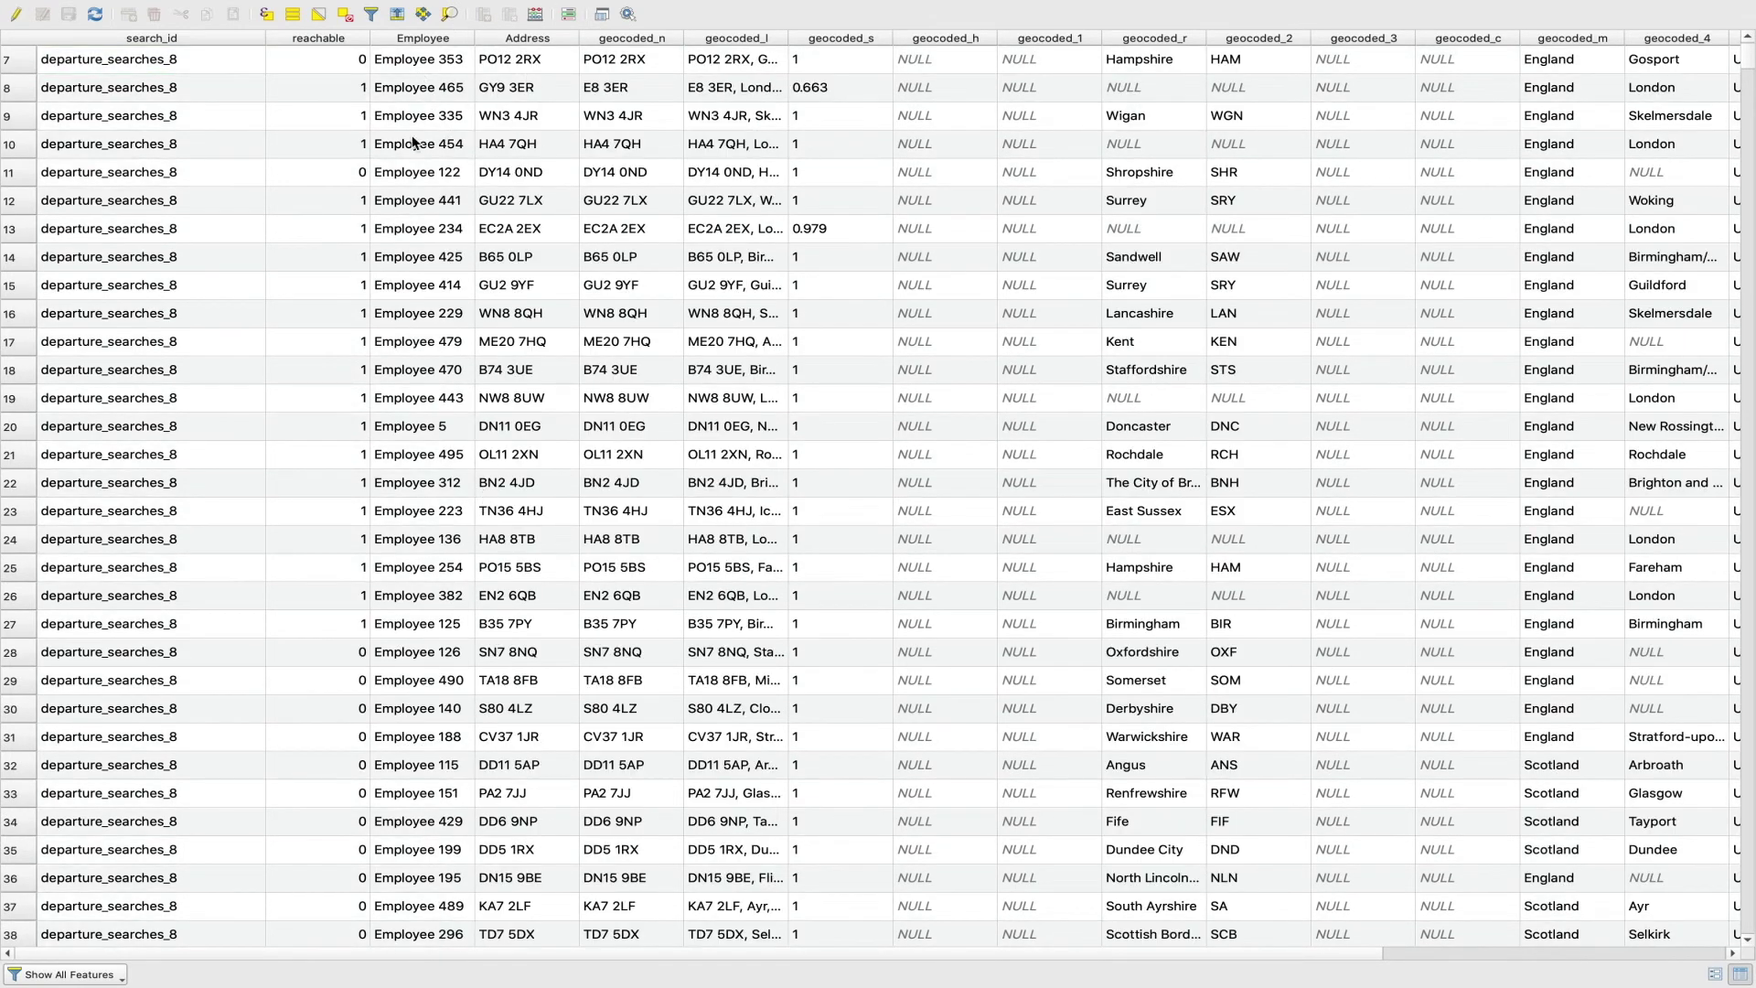
Step: Sort the attribute table by prop_travel_time in descending order
left_click_drag(311, 956, 1131, 942)
scroll(1664, 128, "up", 2)
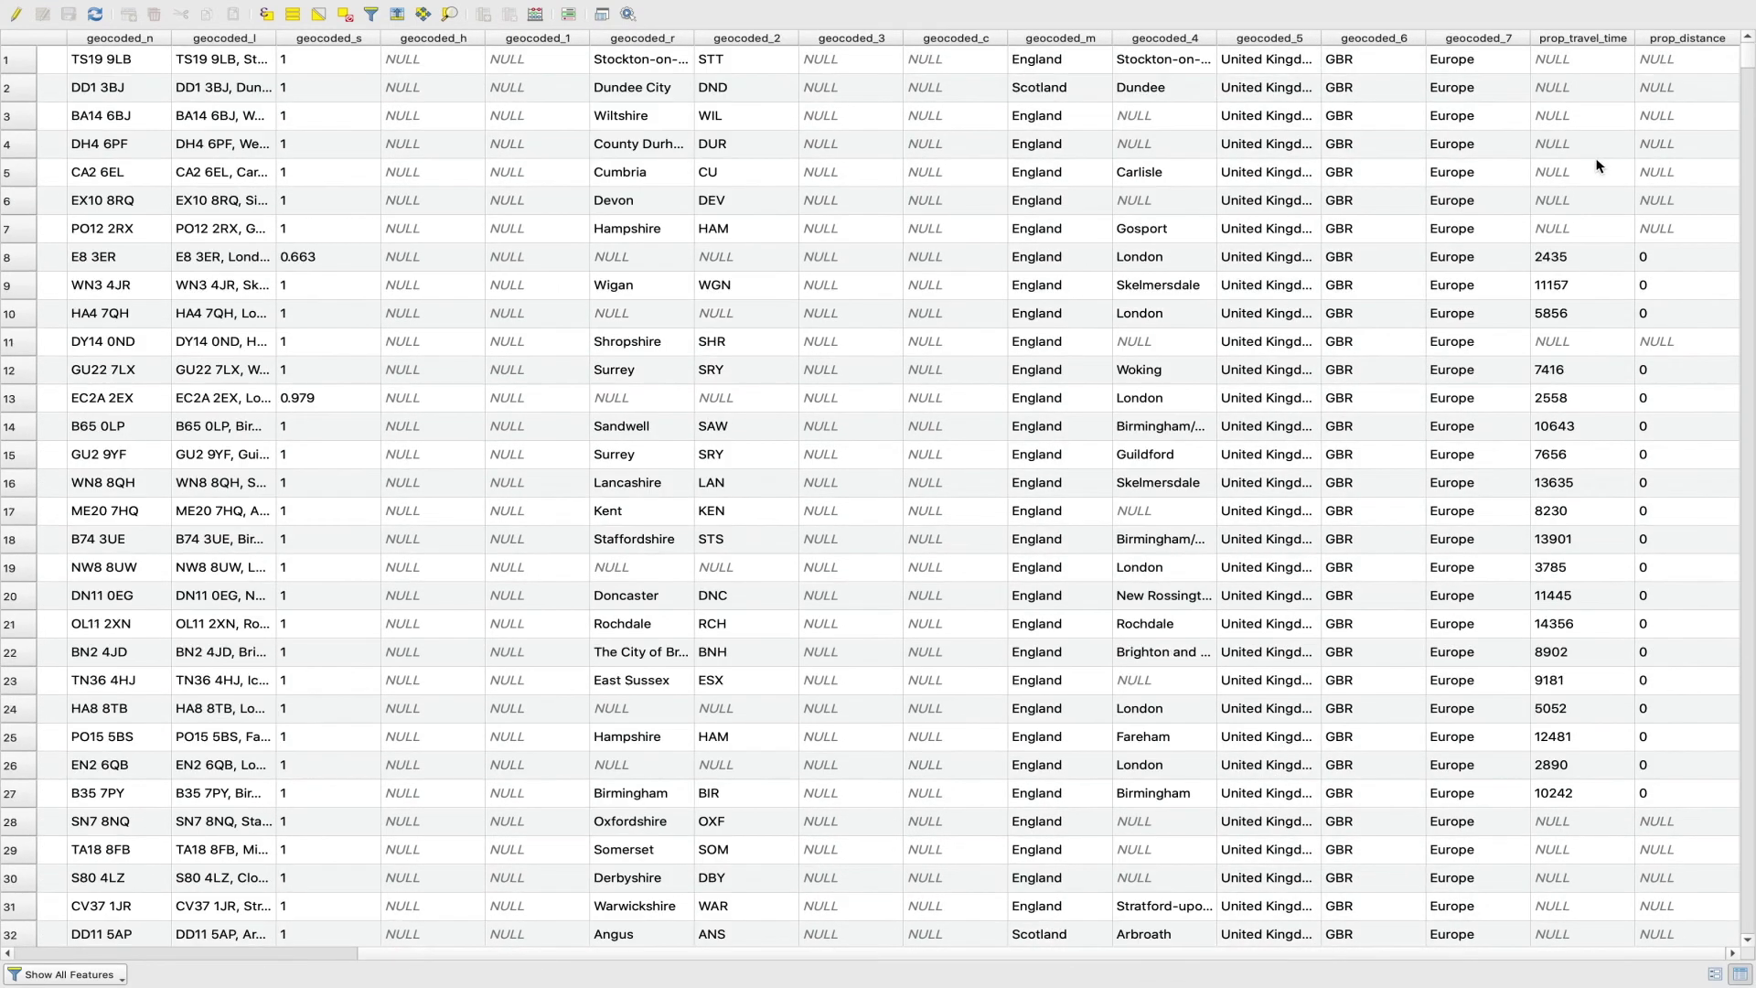
left_click(1589, 41)
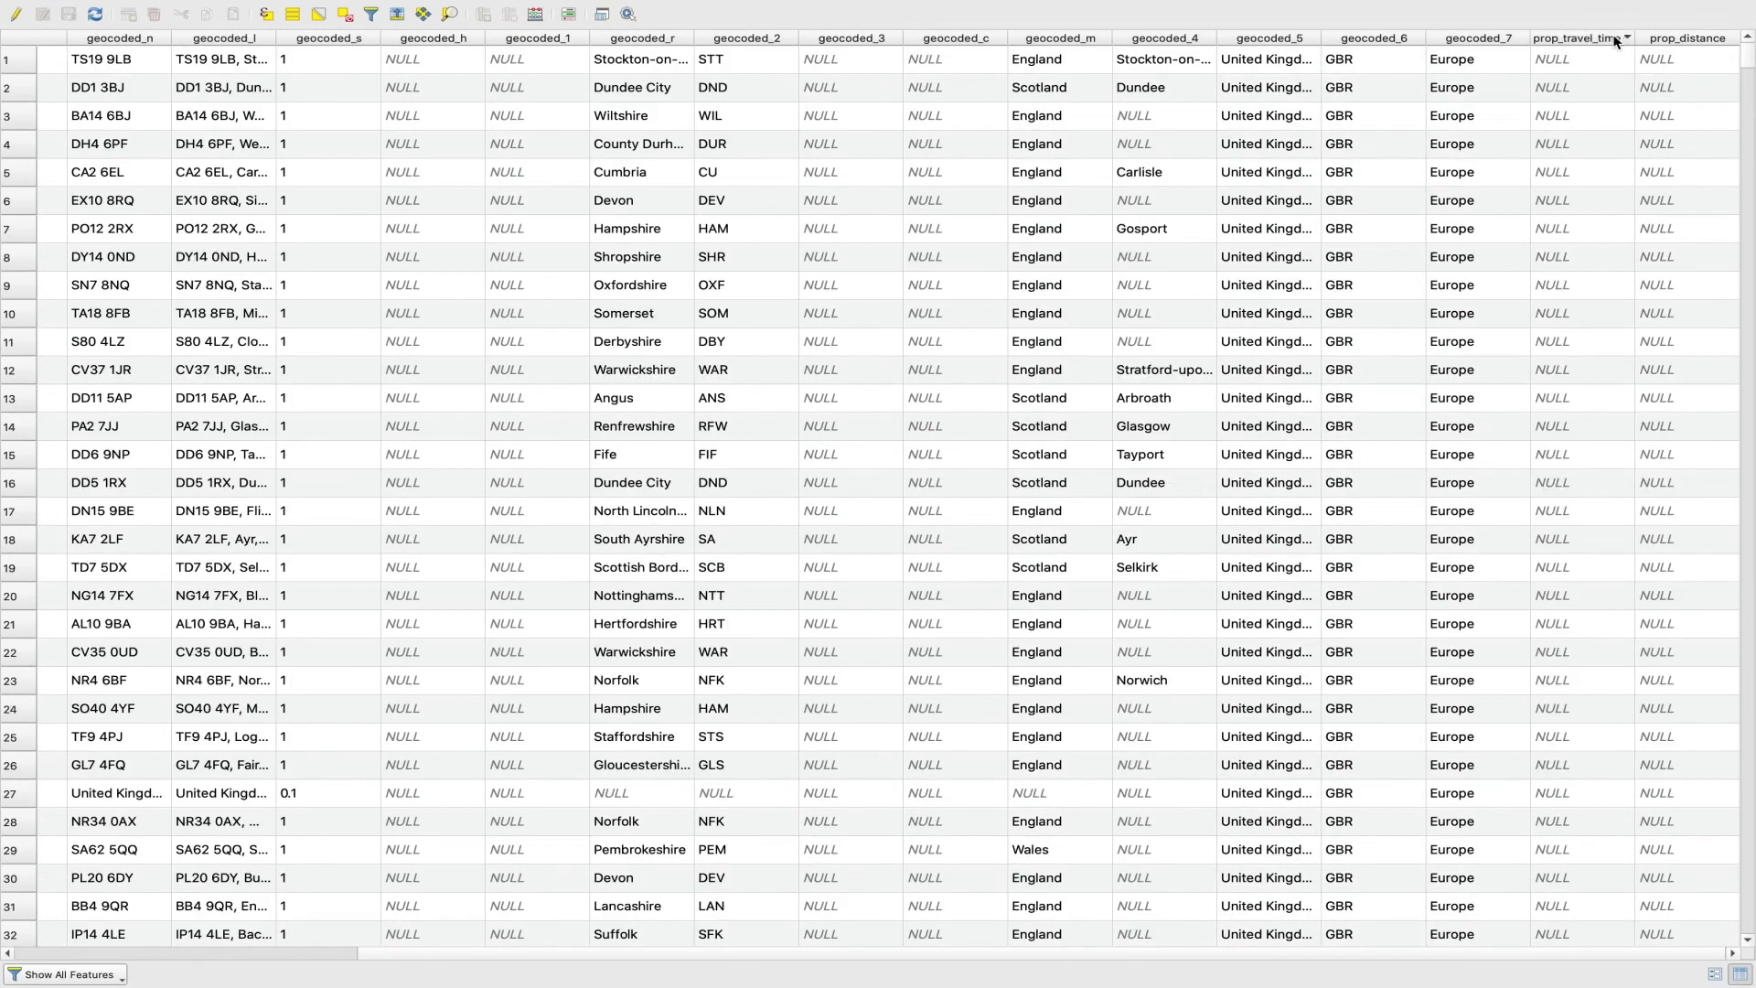
left_click(1615, 41)
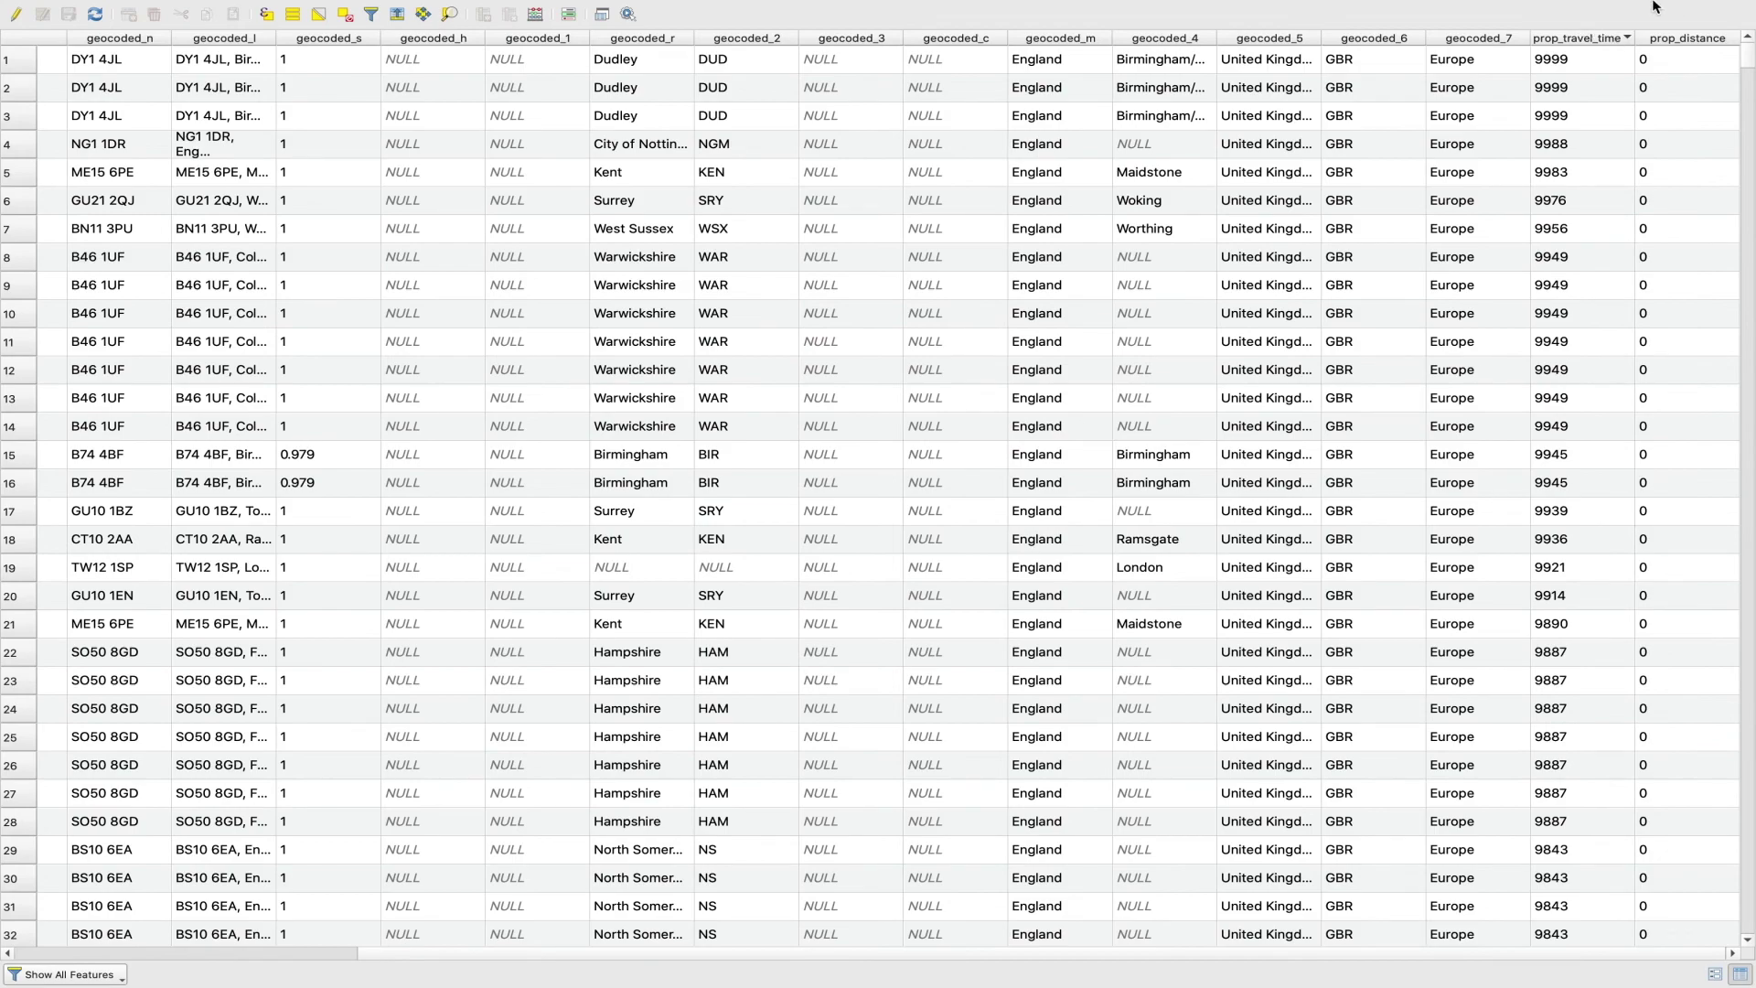
Step: Examine the sorted travel times through the table and compare them with each row's search_id and reachable values
scroll(1539, 312, "down", 15)
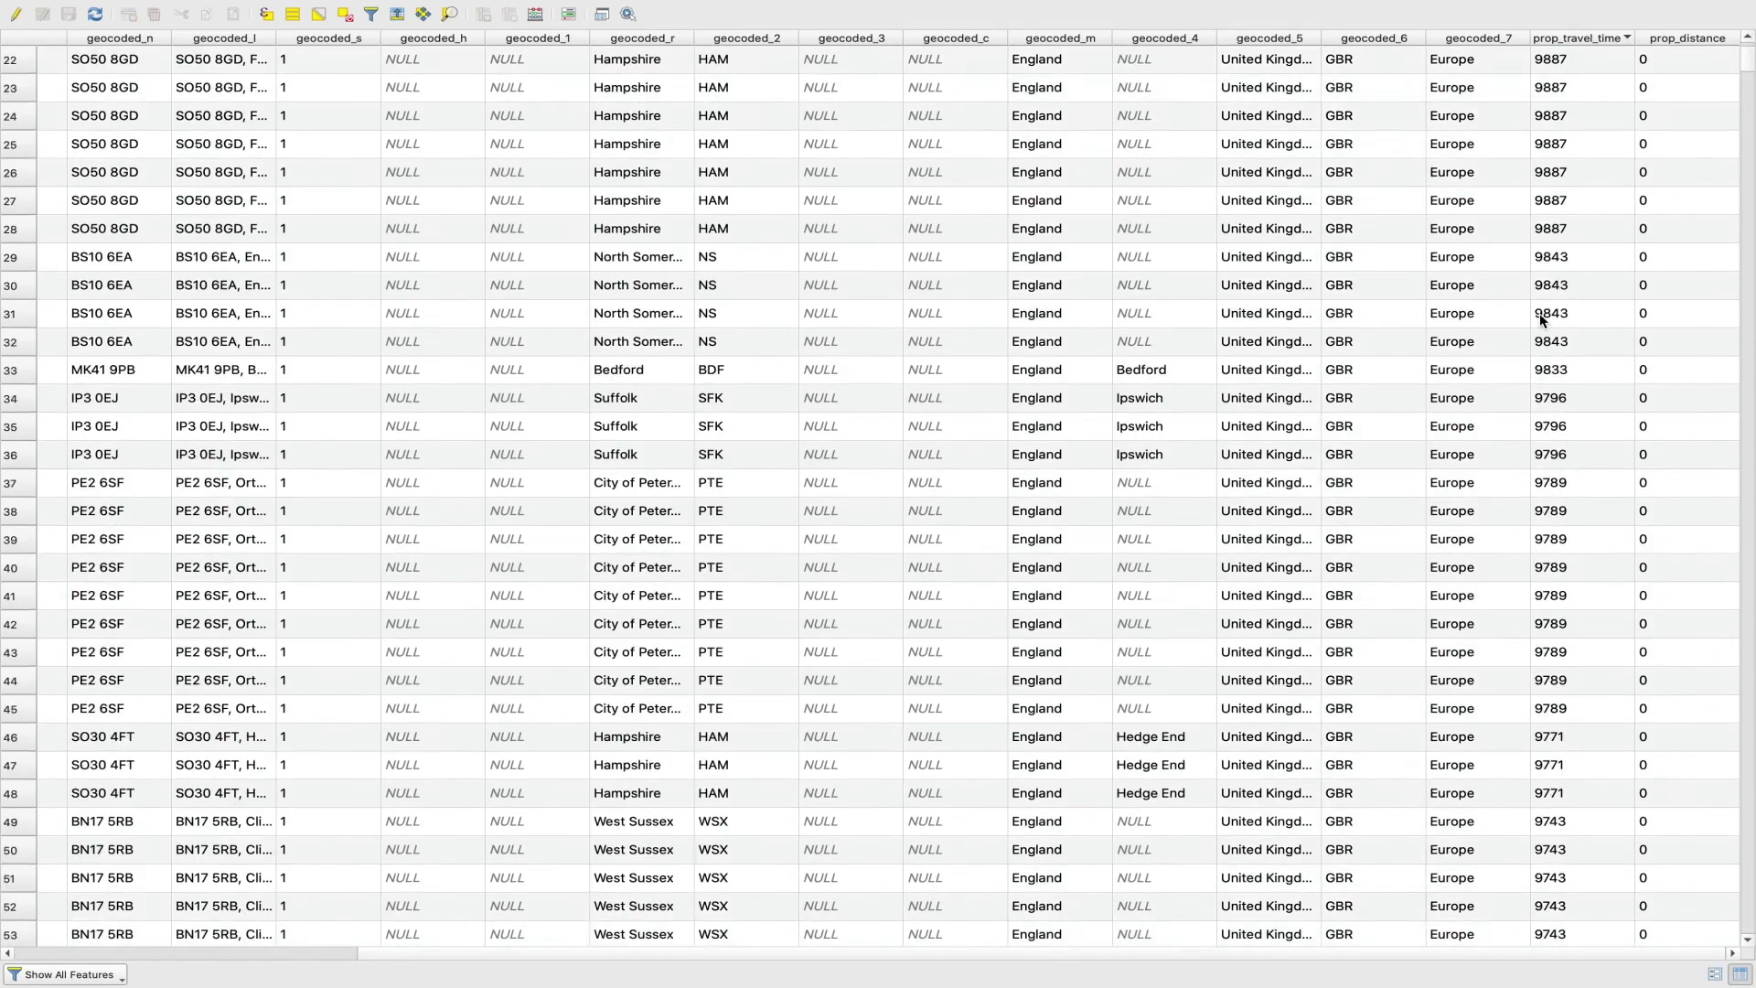
scroll(1539, 315, "down", 20)
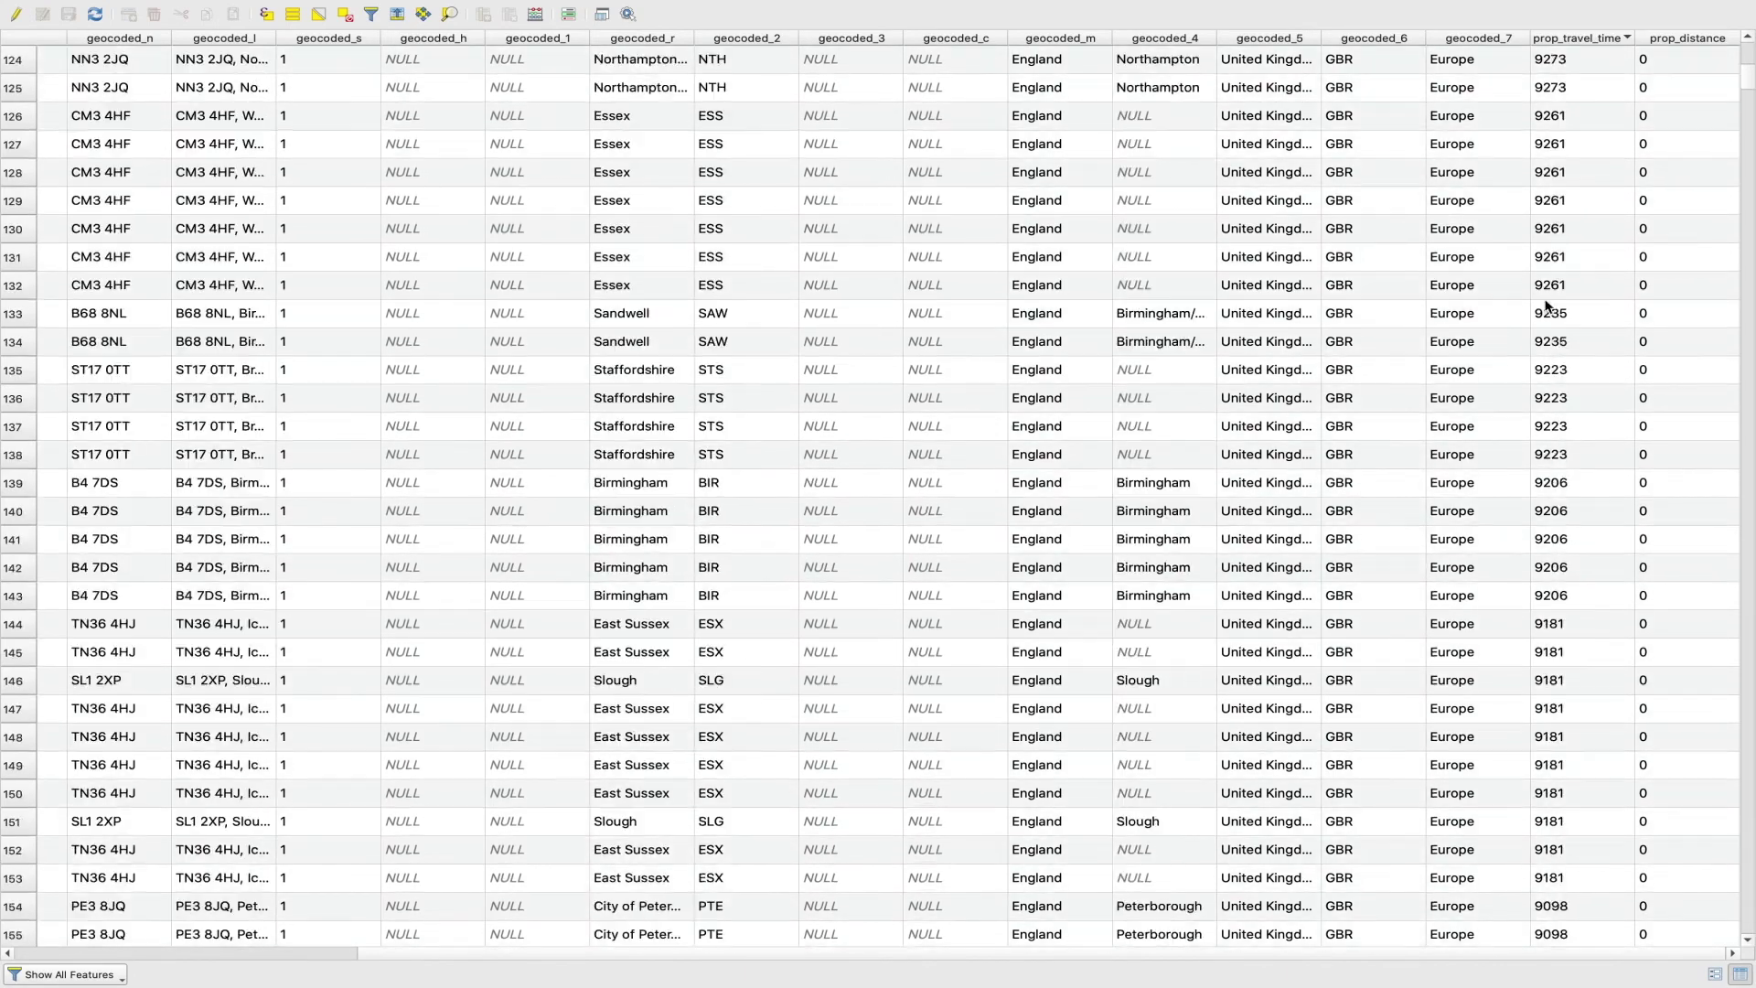
left_click_drag(1742, 92, 1747, 446)
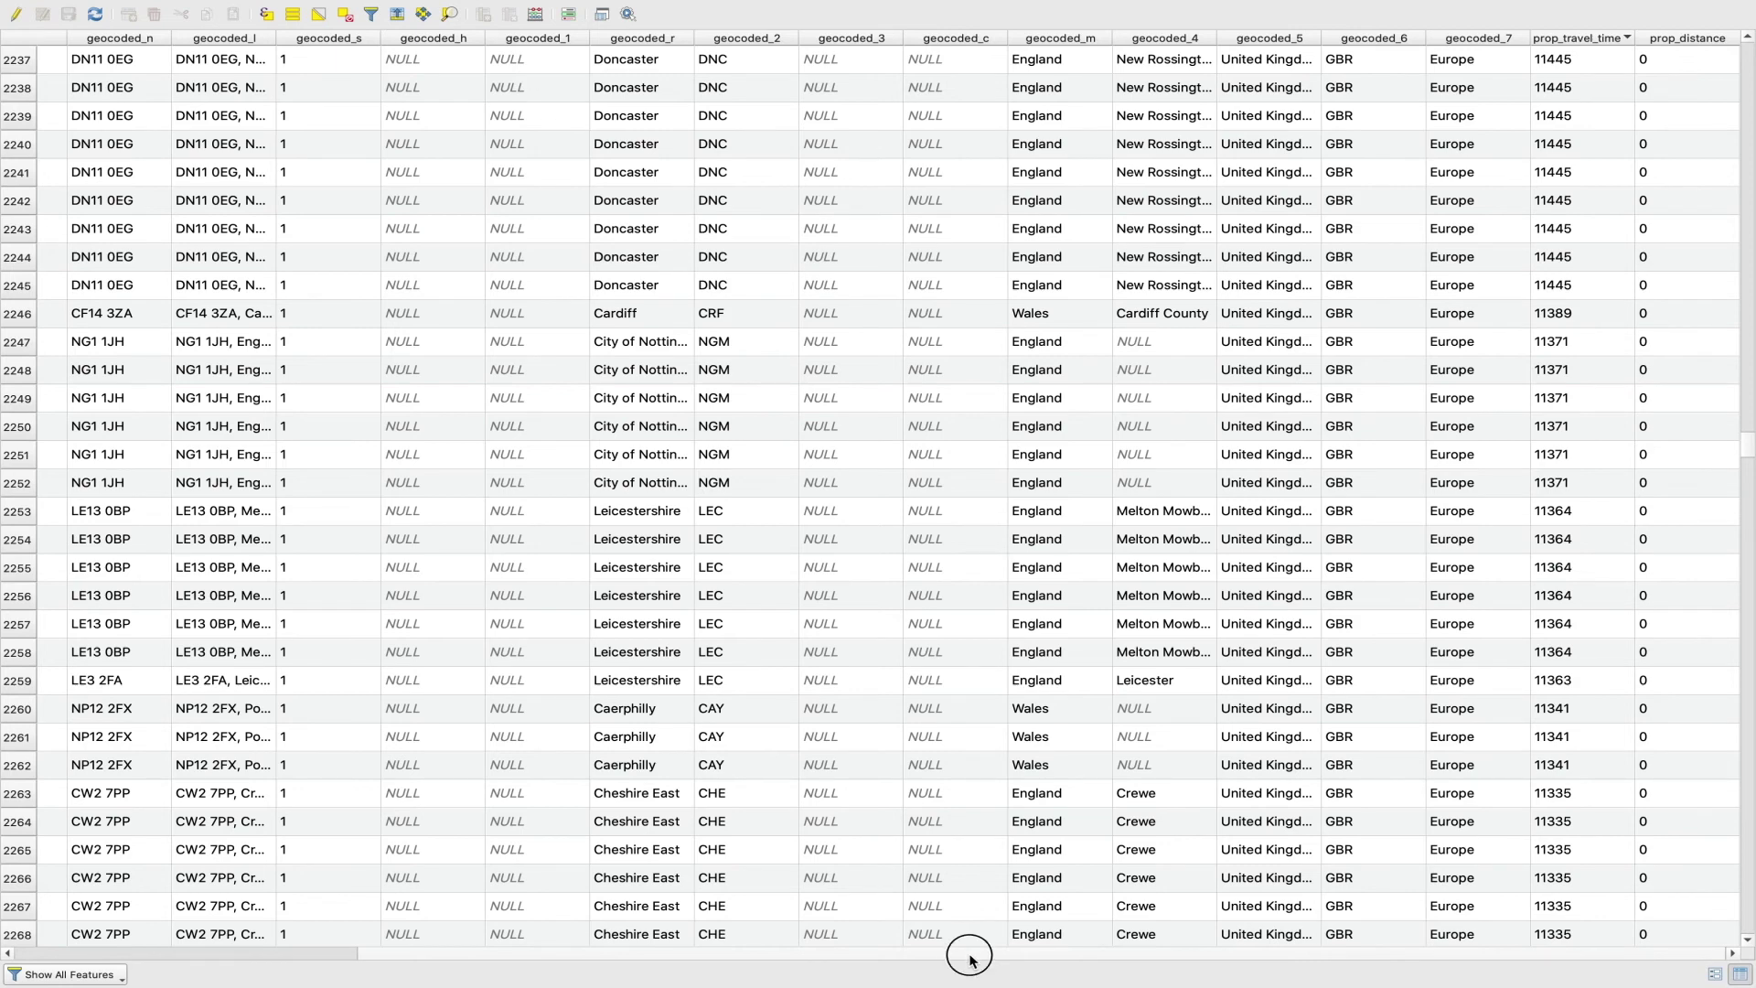
left_click_drag(972, 955, 334, 948)
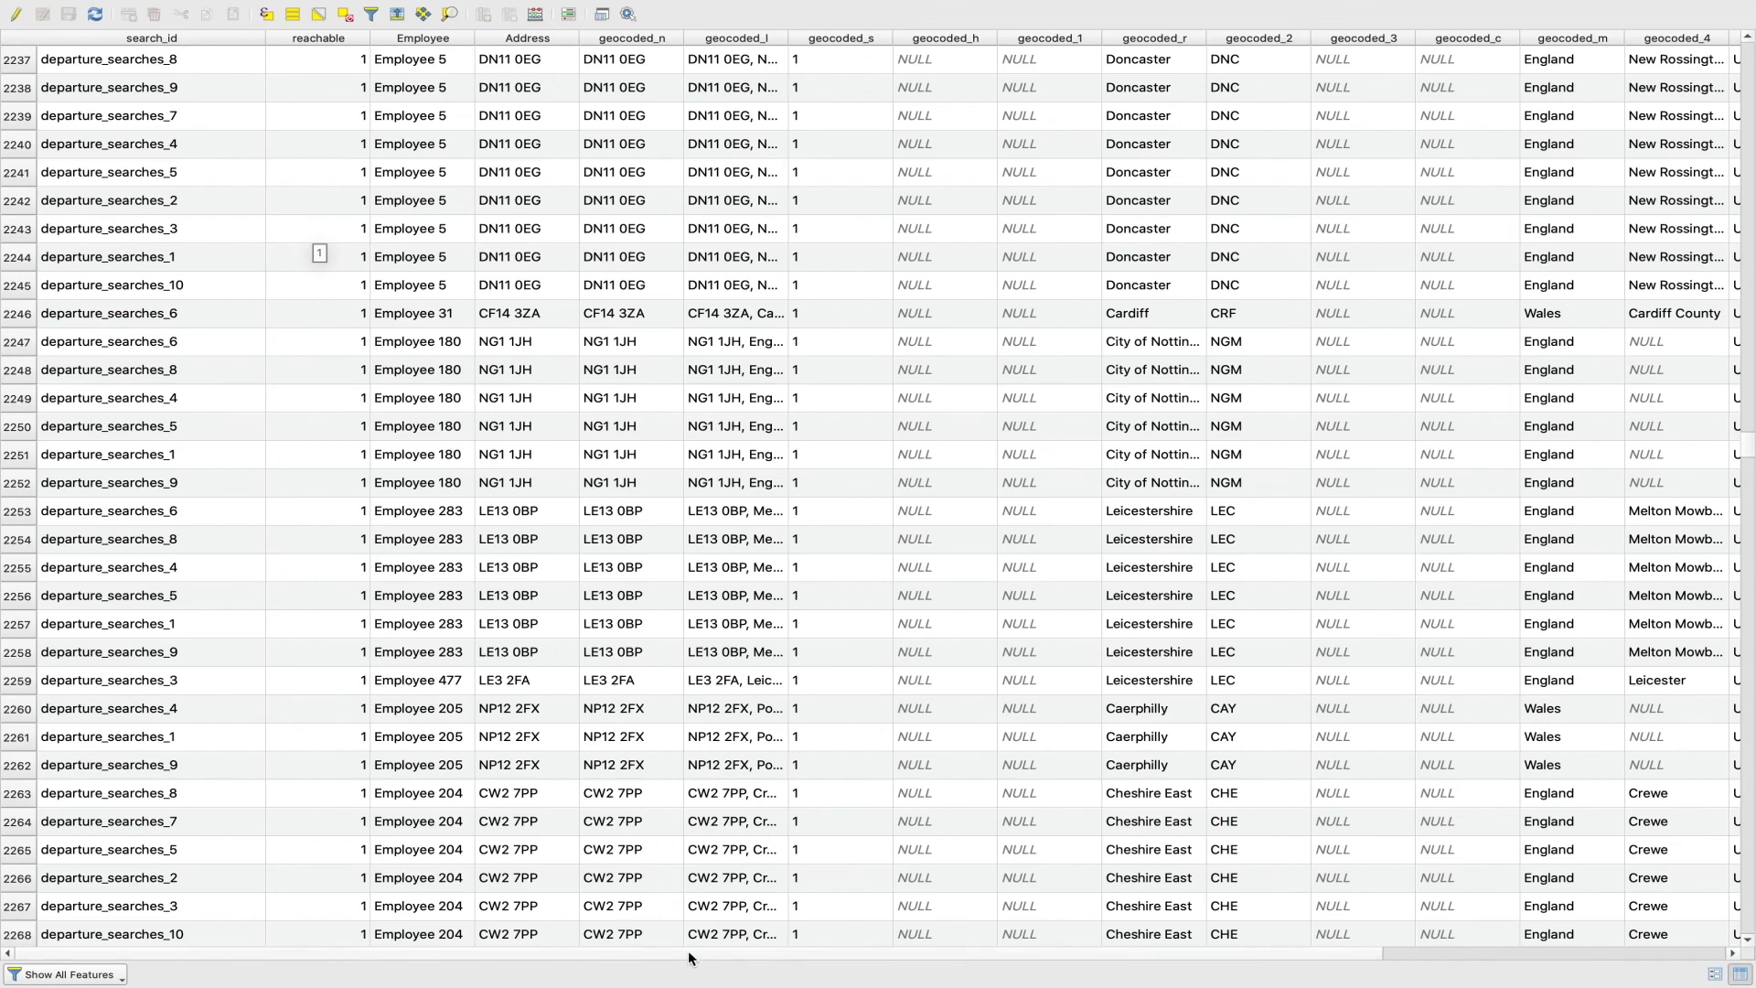
left_click_drag(757, 951, 1254, 976)
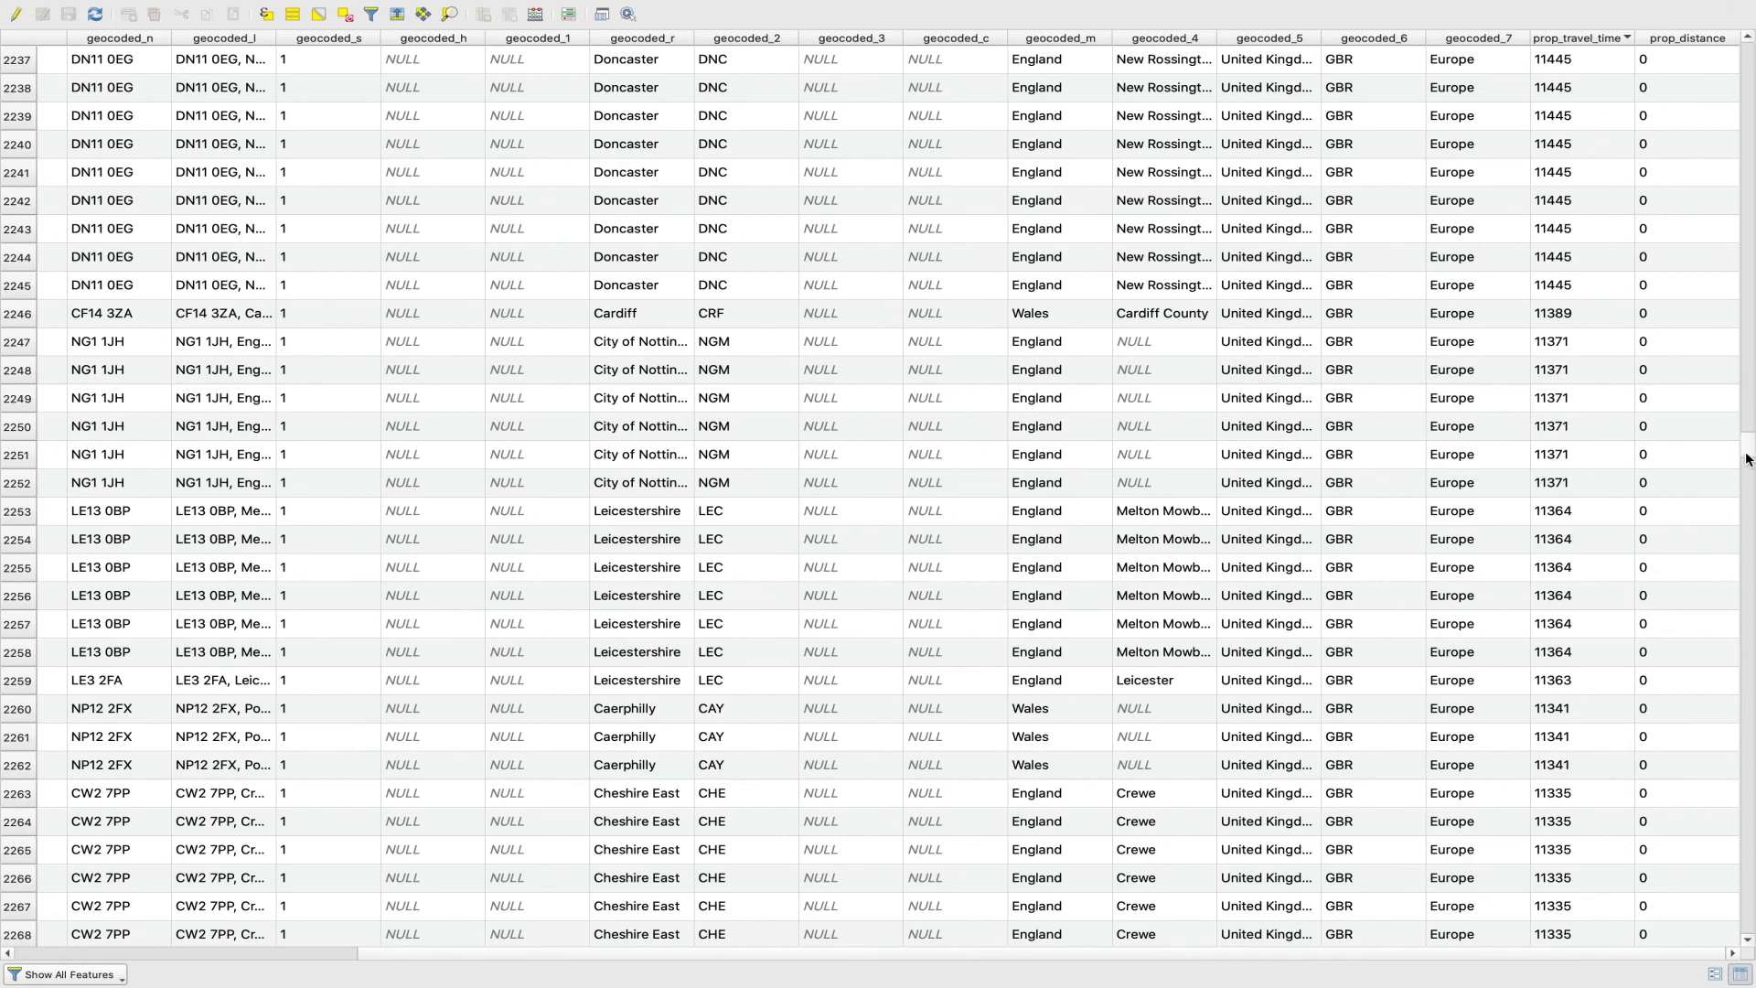
left_click(1744, 154)
left_click_drag(1745, 154, 1688, 20)
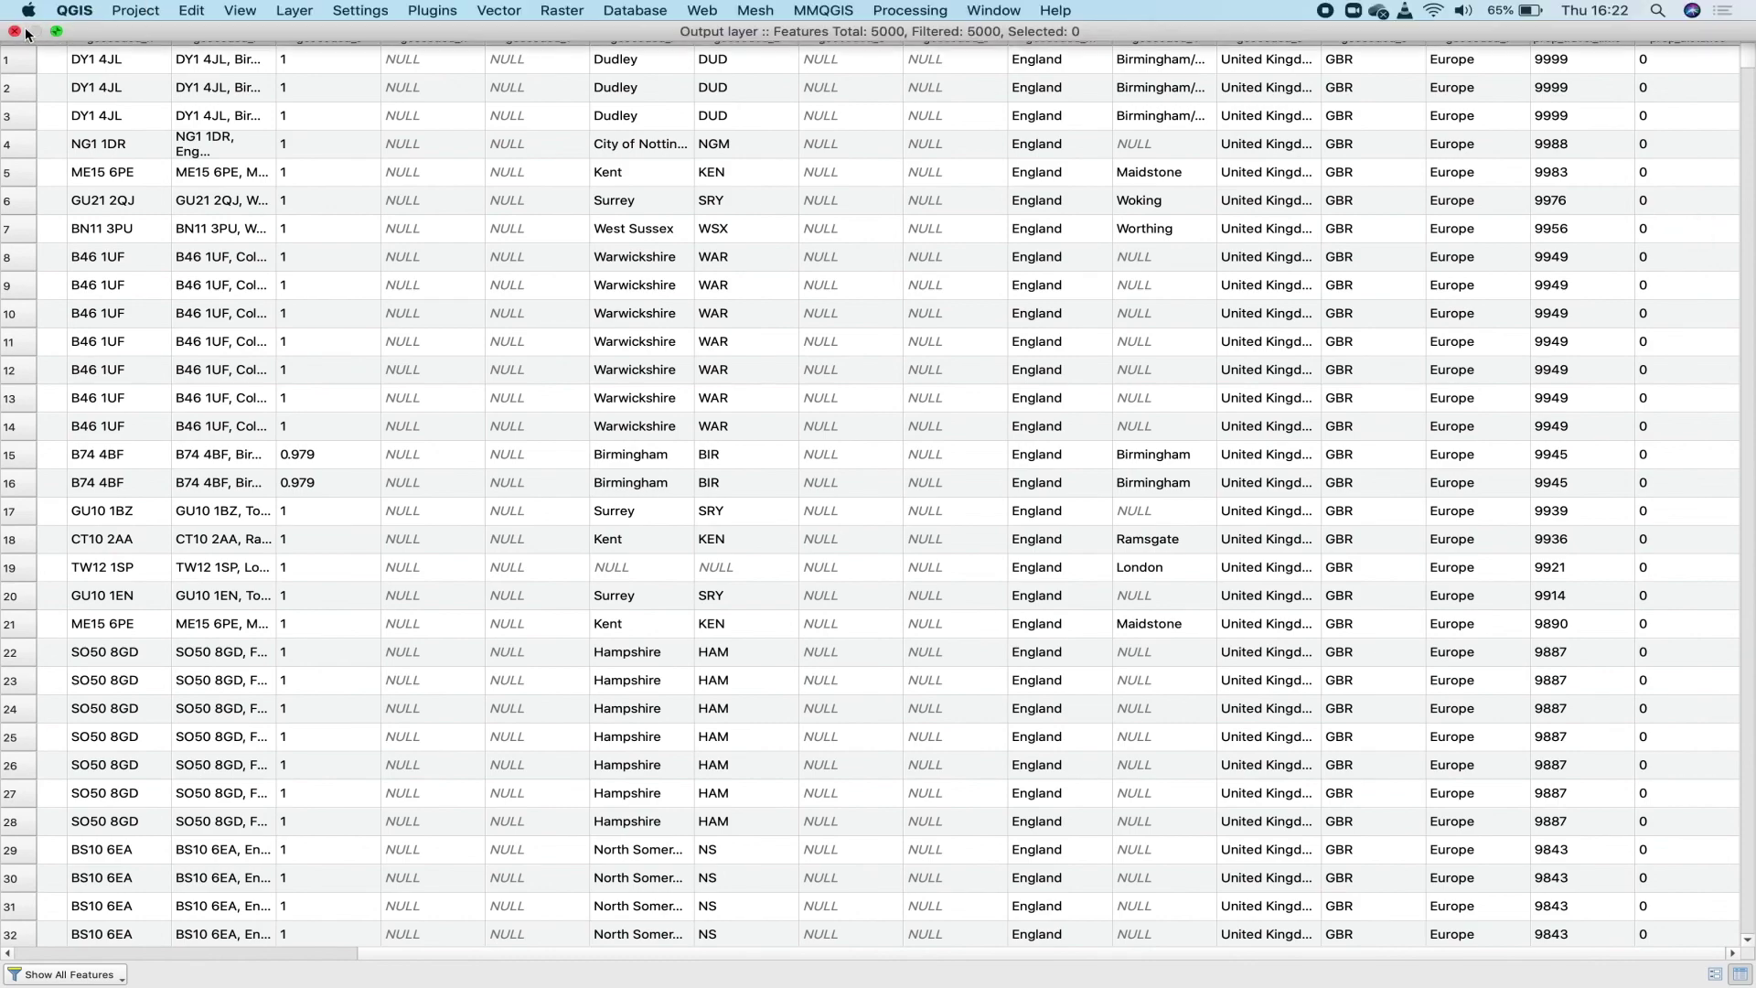
Step: Close the attribute table and remove the Output layer from the project
left_click(27, 43)
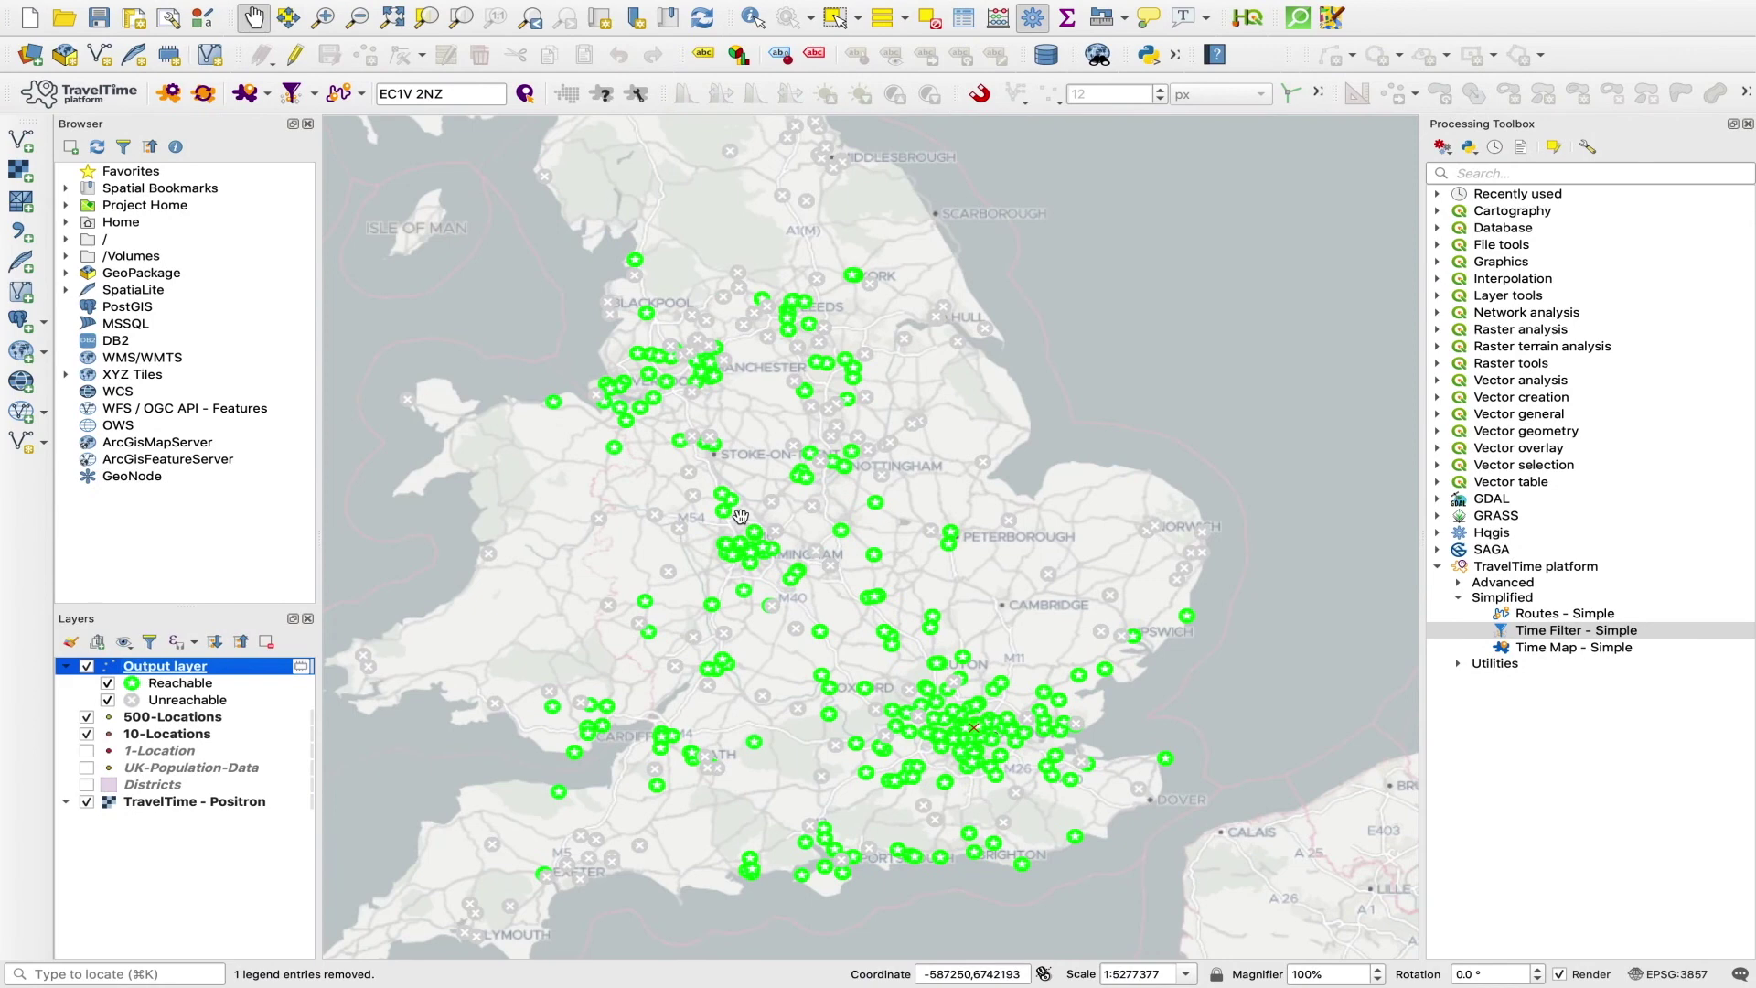
right_click(185, 670)
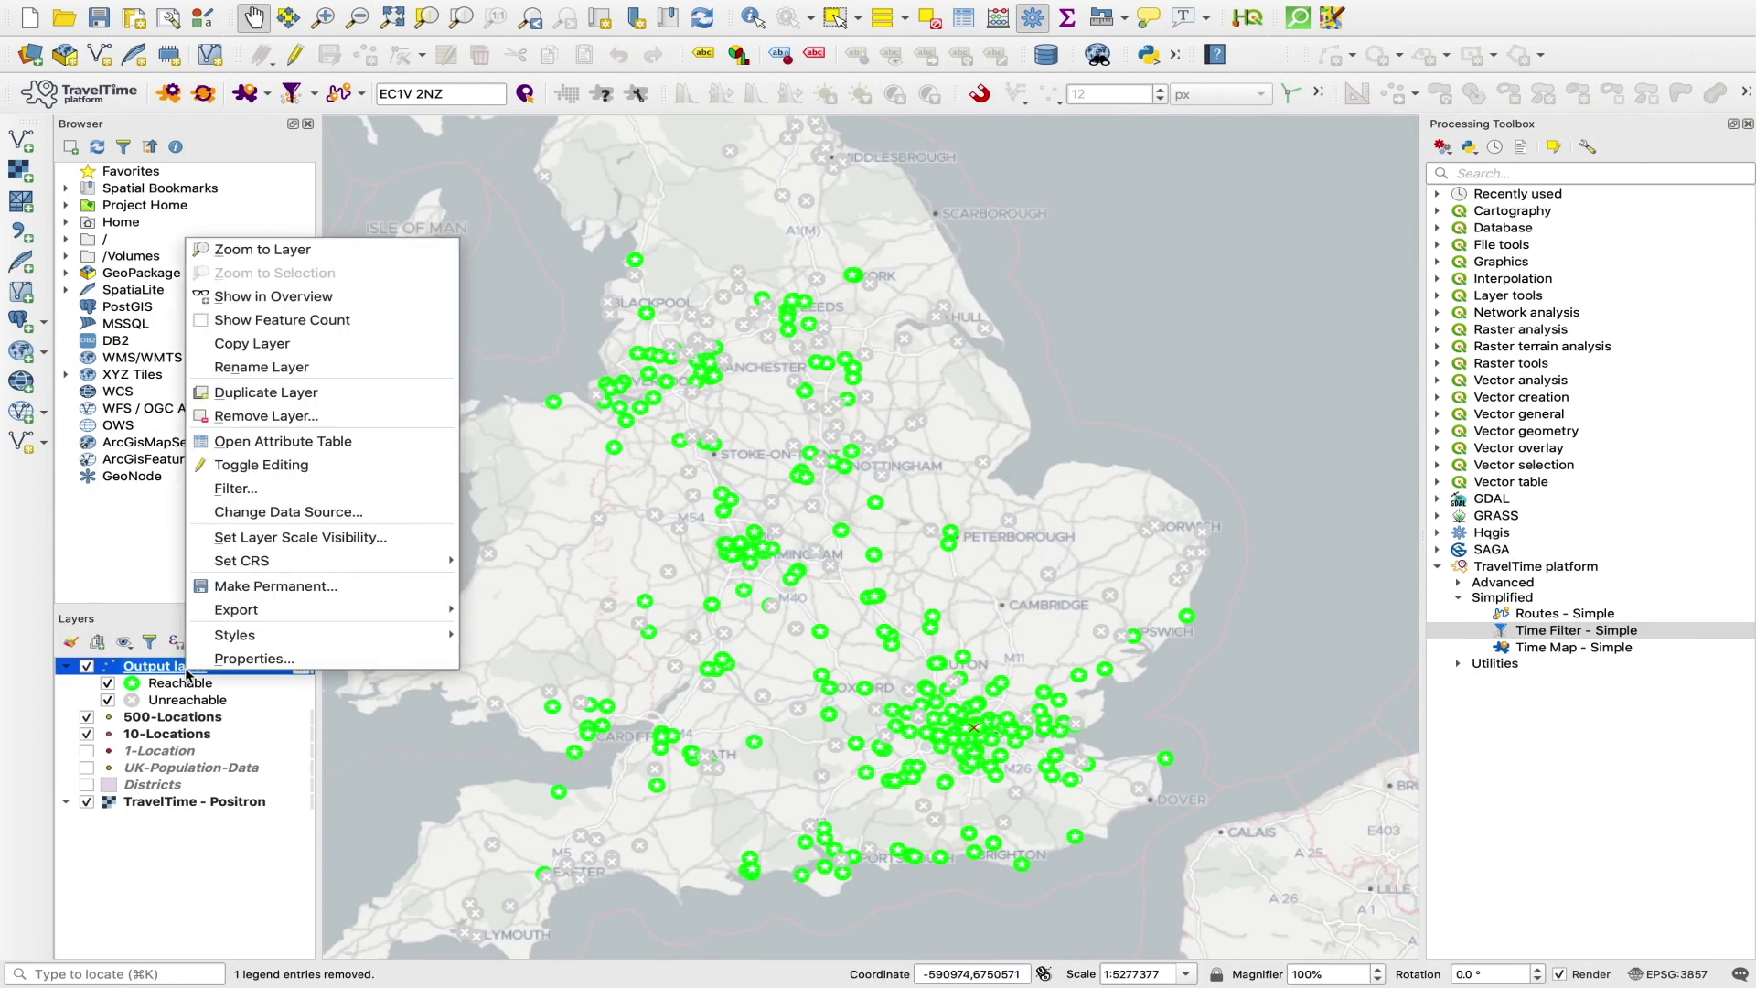
left_click(299, 417)
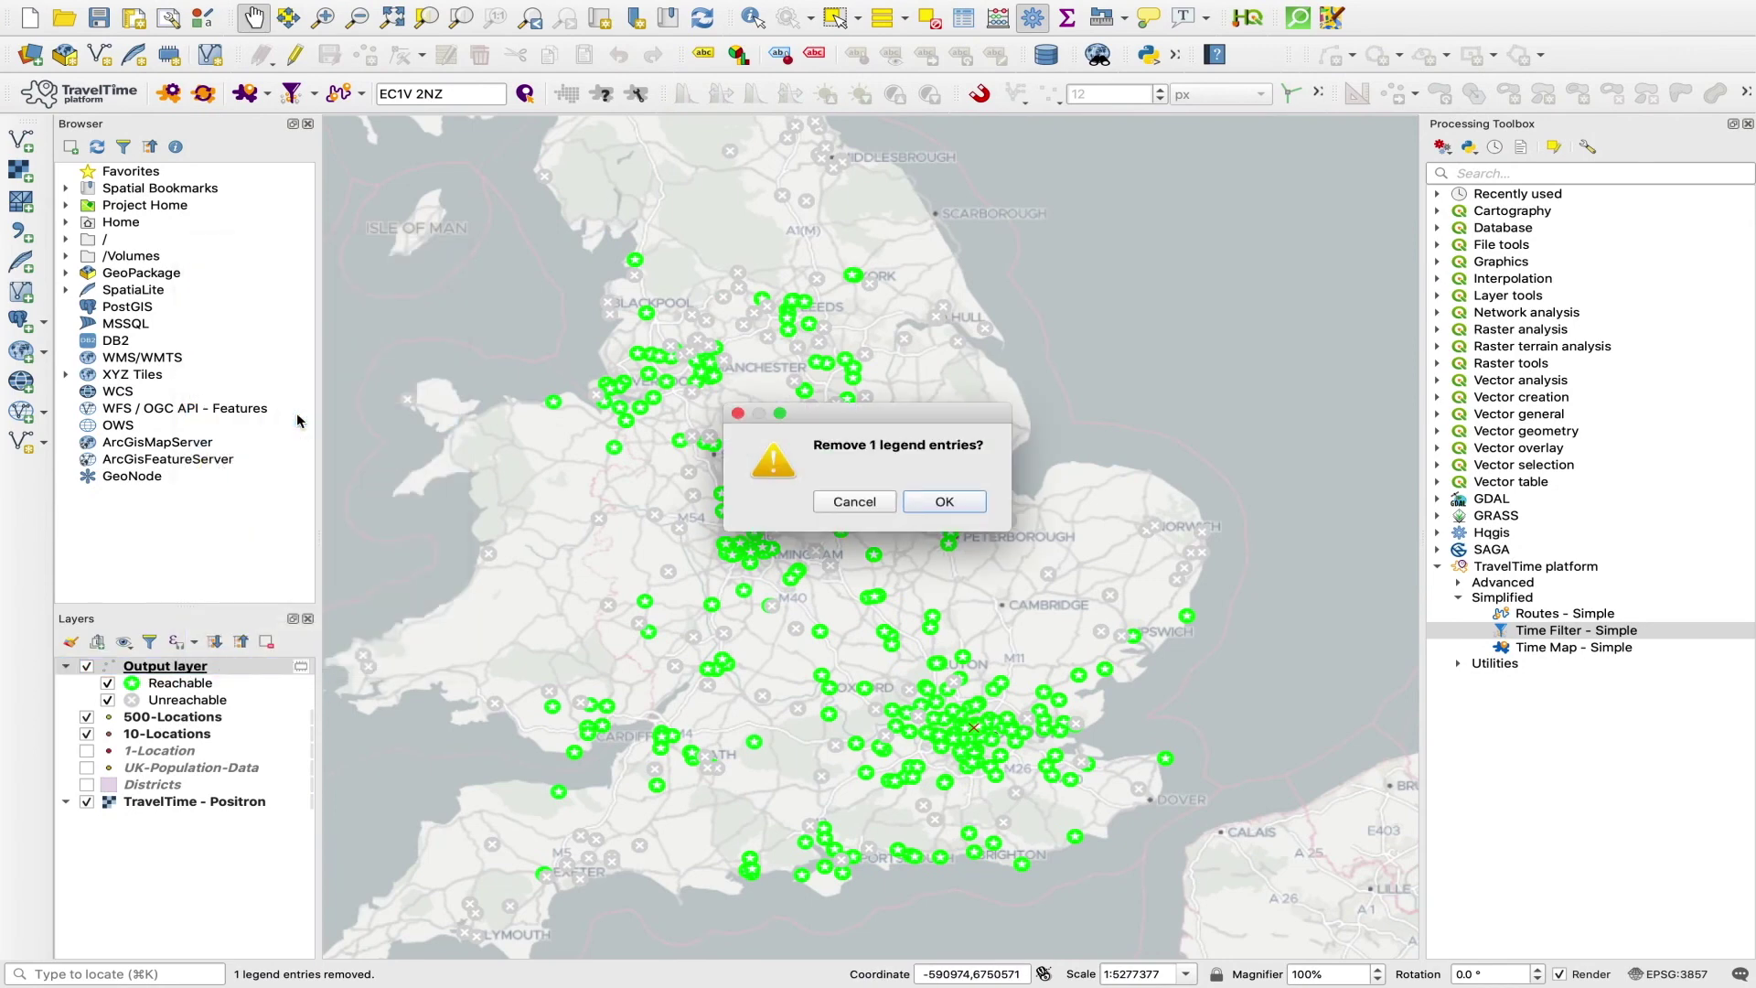
left_click(941, 501)
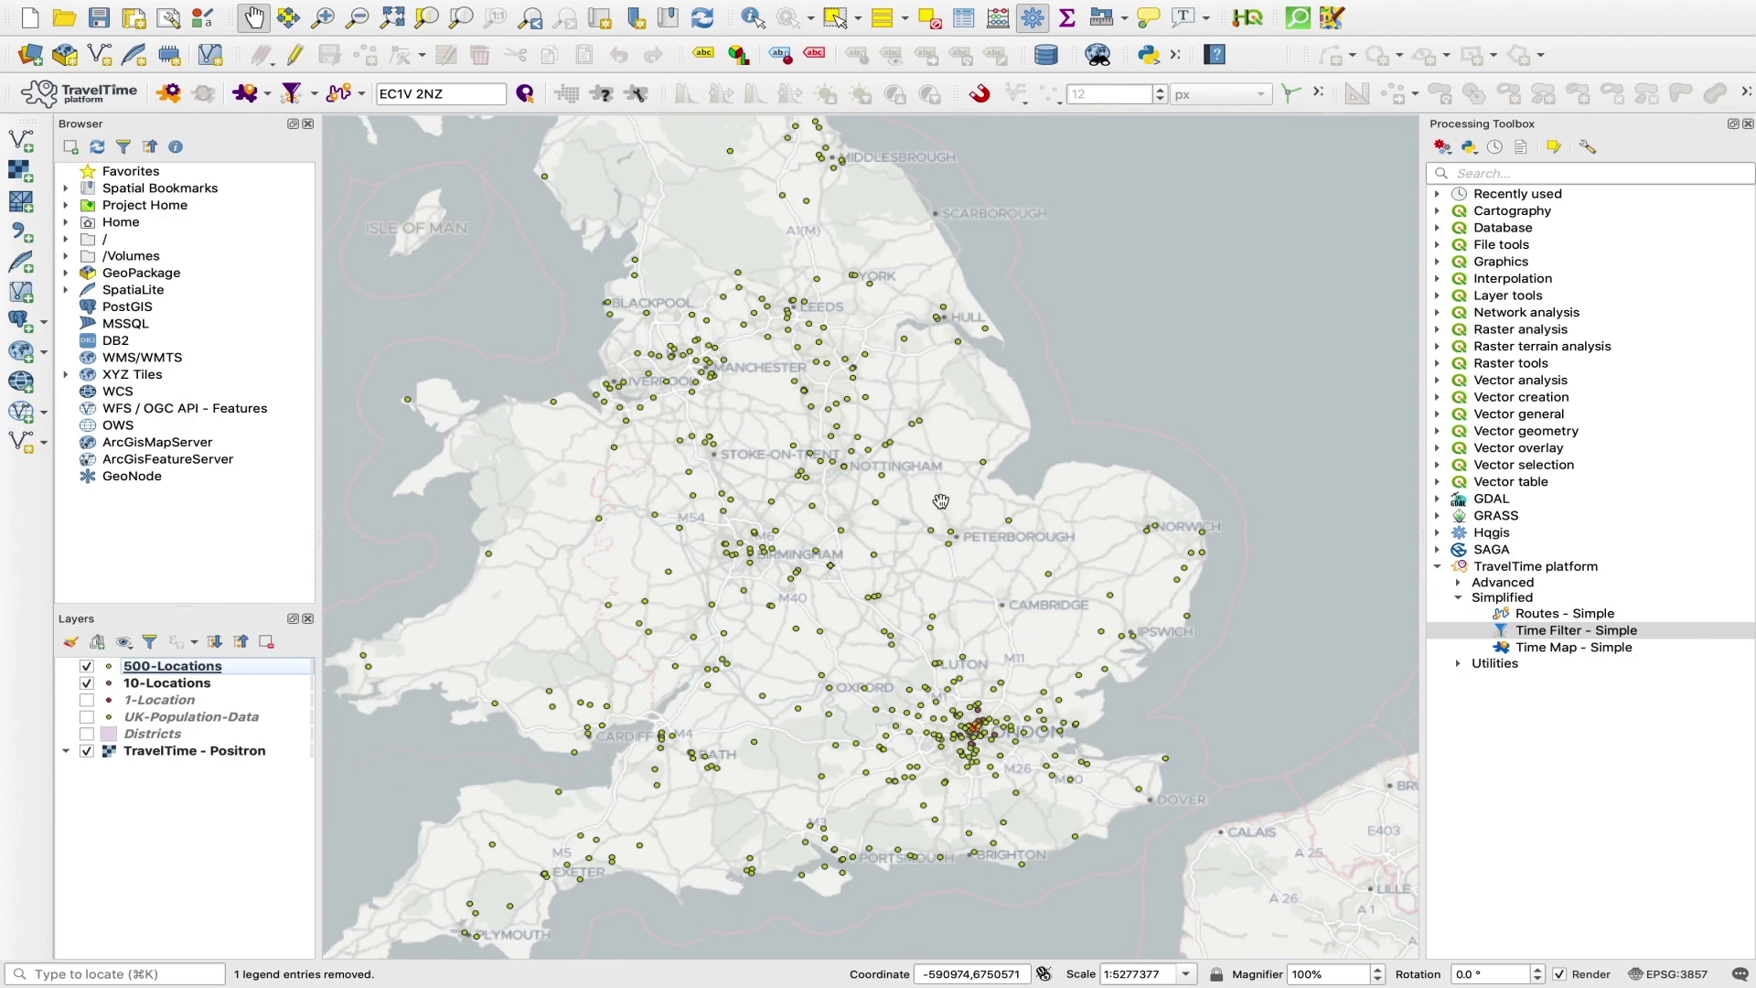